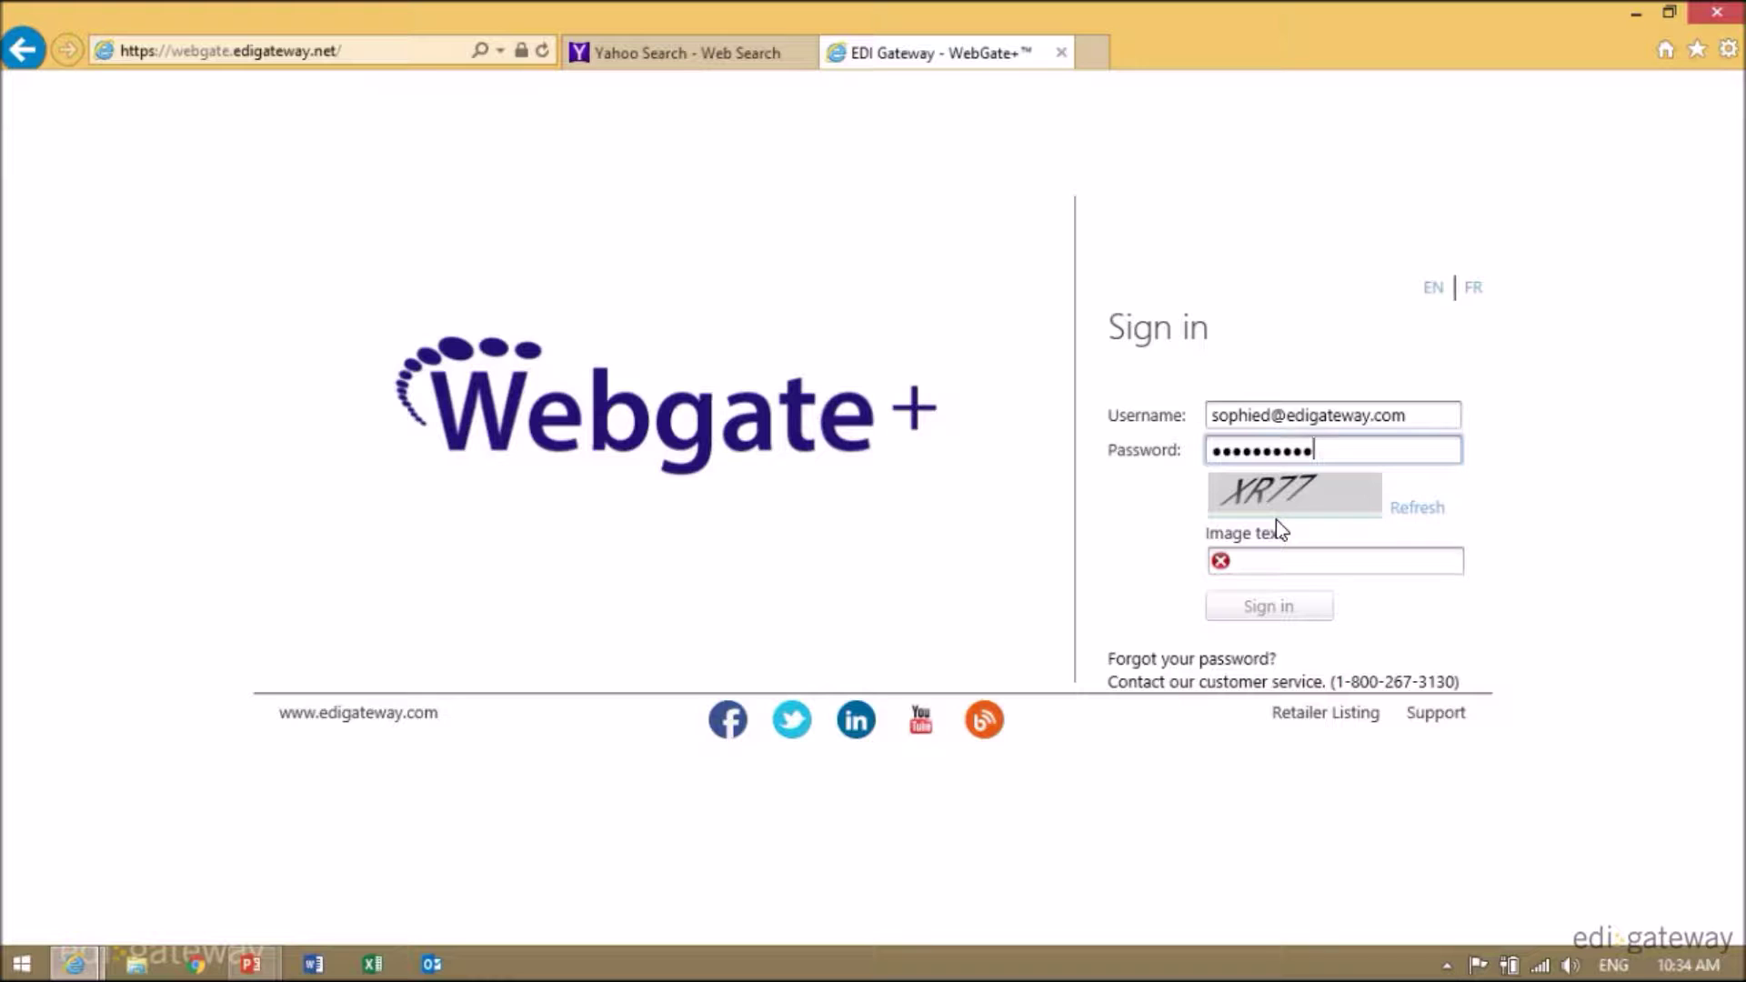
# - Enter the image verification characters and sign in to the Webgate+ vendor account
pyautogui.click(1302, 560)
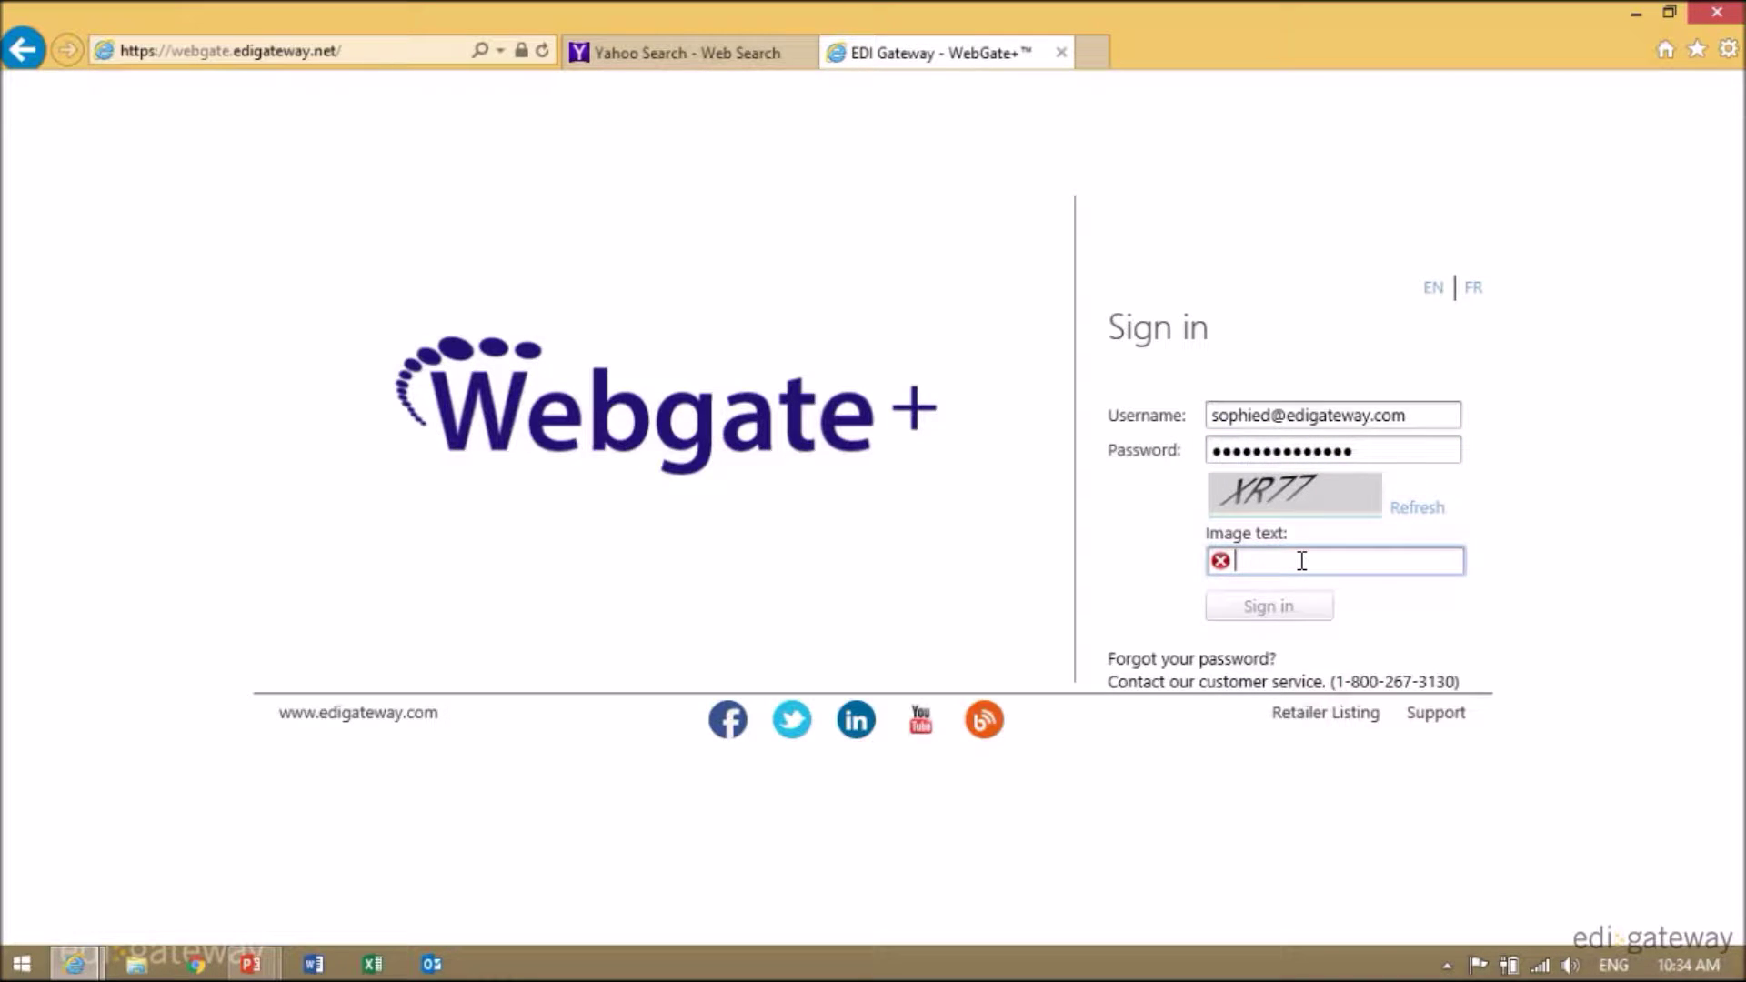
pyautogui.write('XR77')
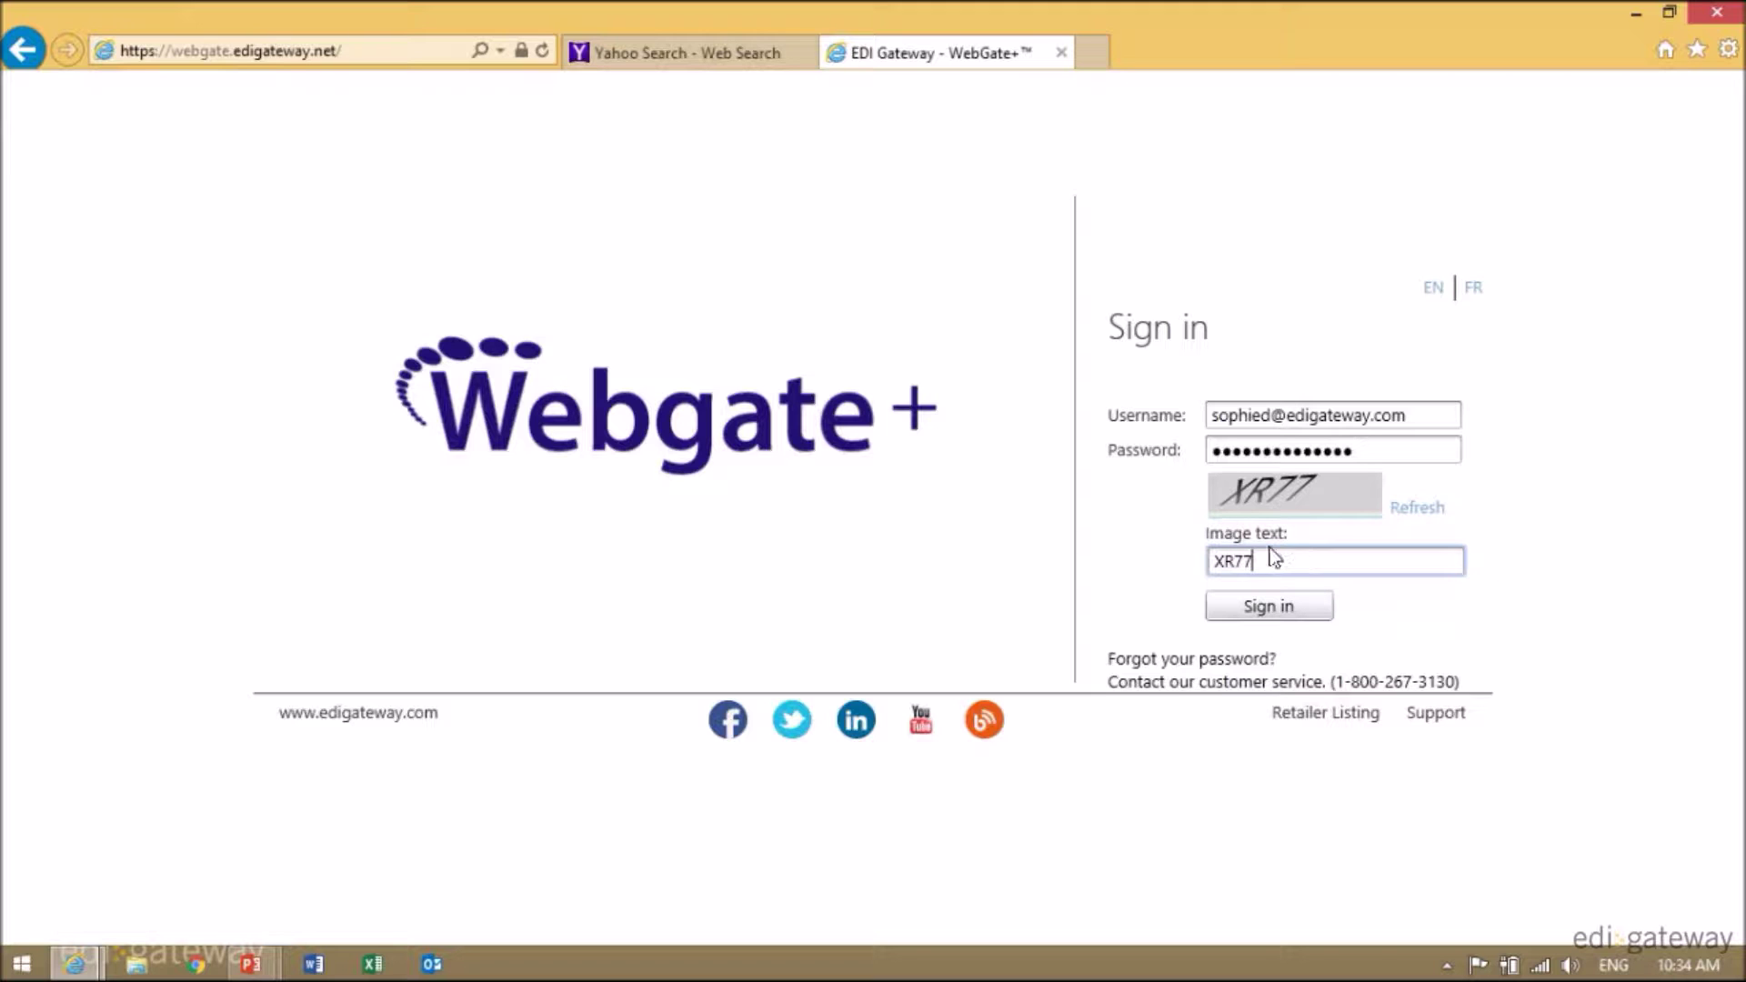
pyautogui.click(1279, 604)
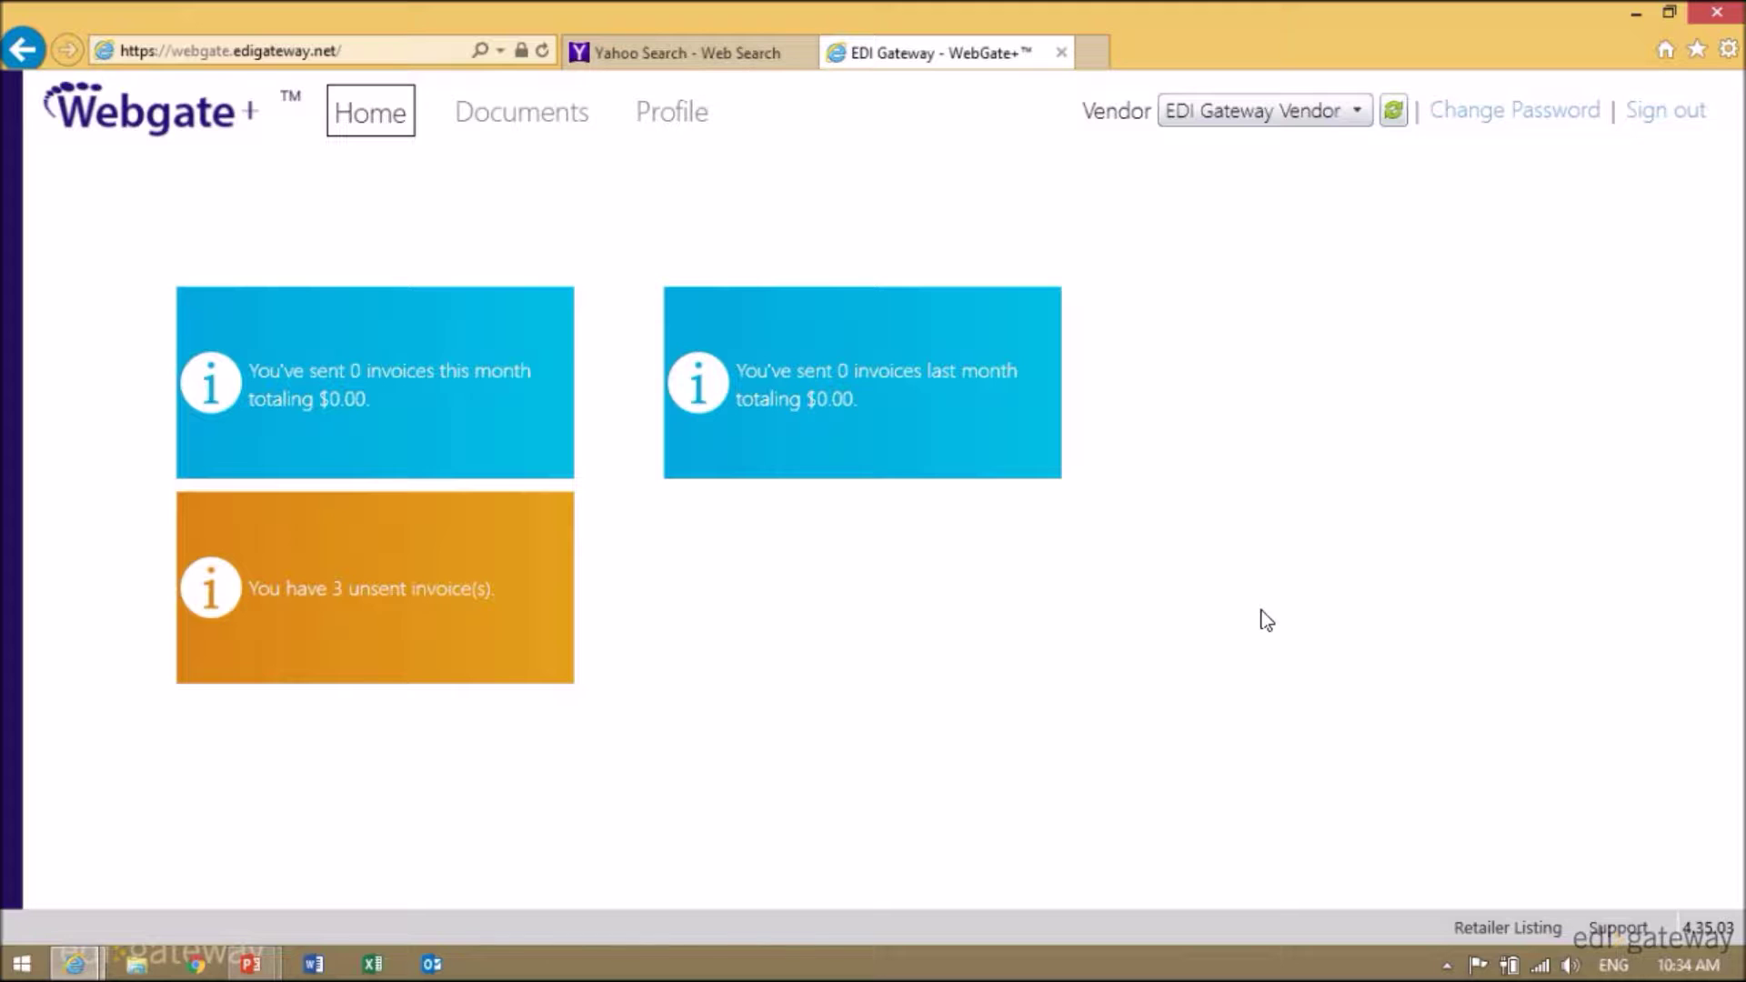
# - Open the Profile's My Information page showing manufacturer and GST, HST, PST codes
pyautogui.click(689, 116)
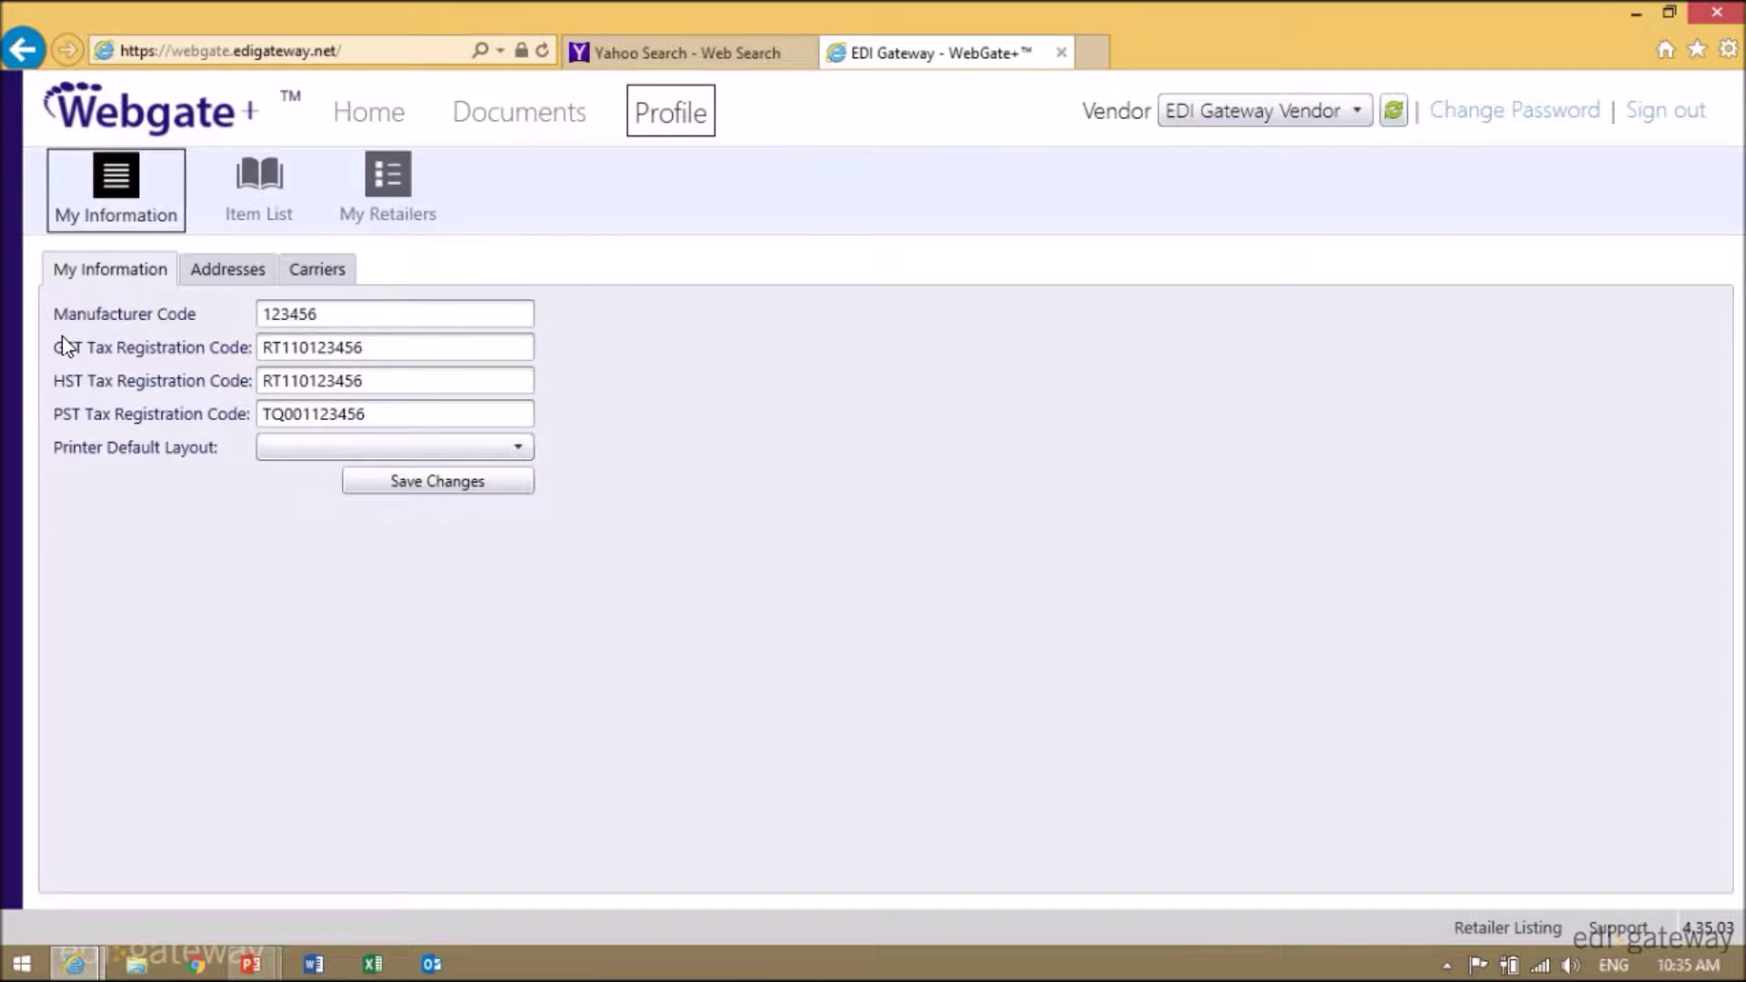
# - Correct the manufacturer code ending in 6, check the tax registration codes, and save the profile
pyautogui.moveTo(355, 314); pyautogui.dragTo(184, 315)
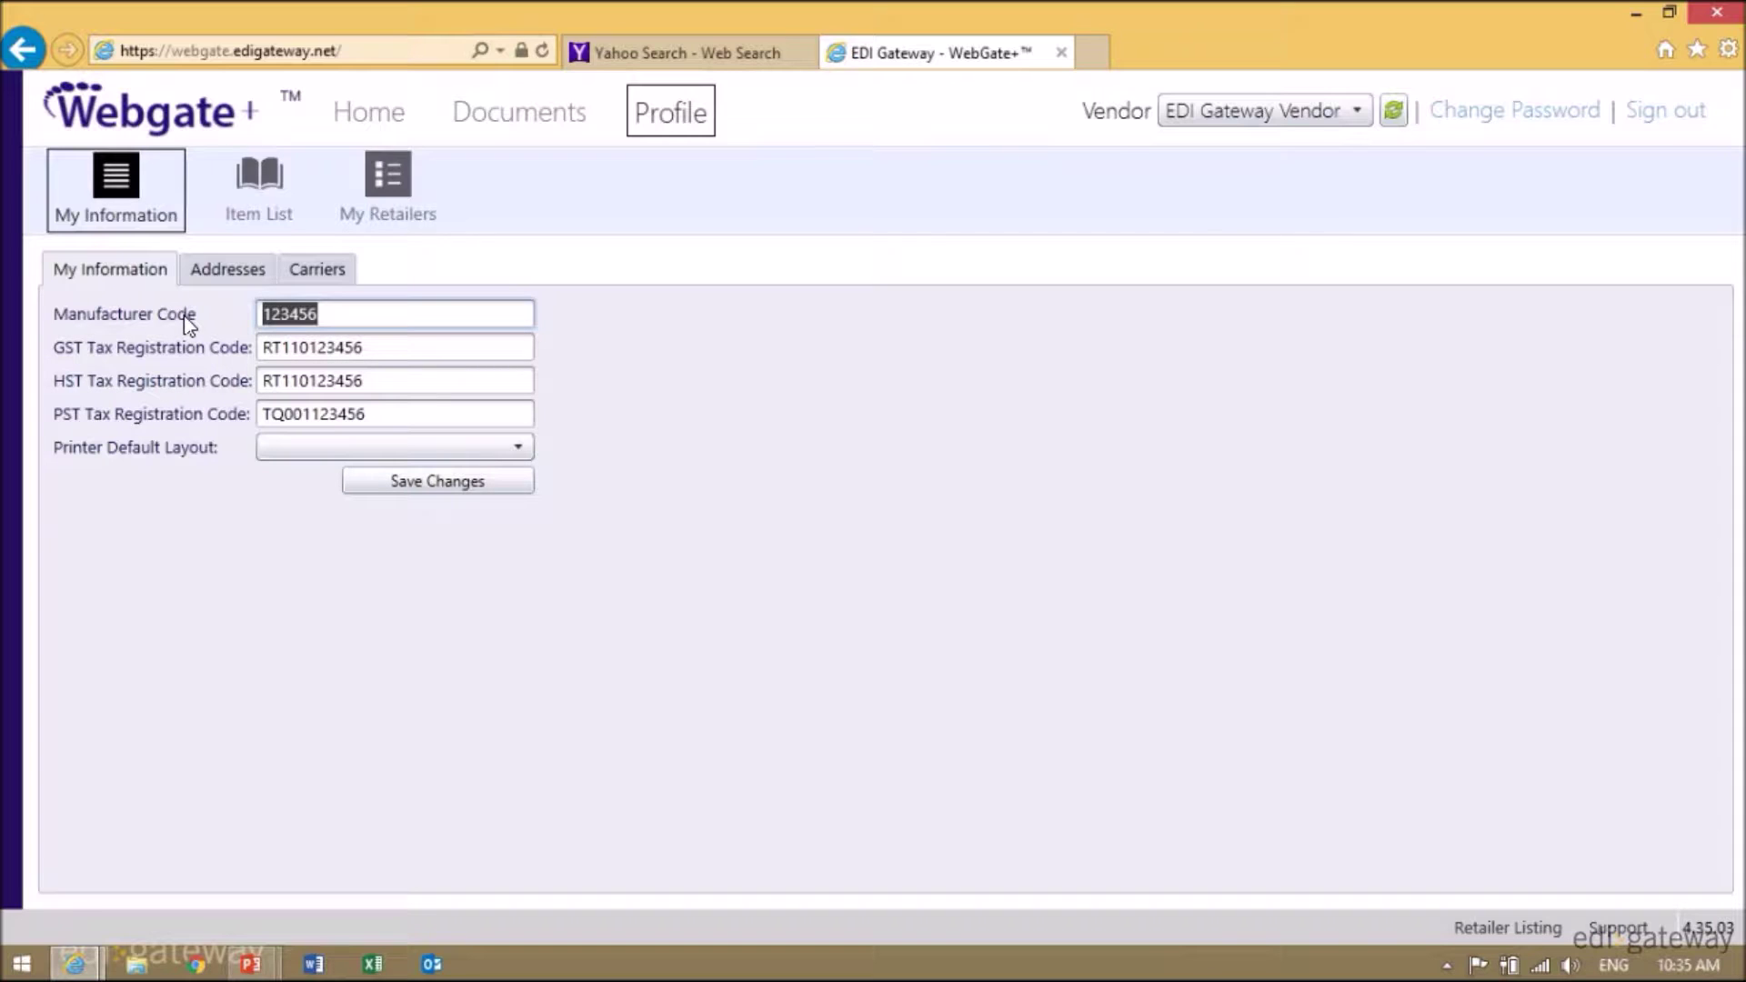
pyautogui.press('Delete')
pyautogui.click(420, 347)
pyautogui.click(411, 418)
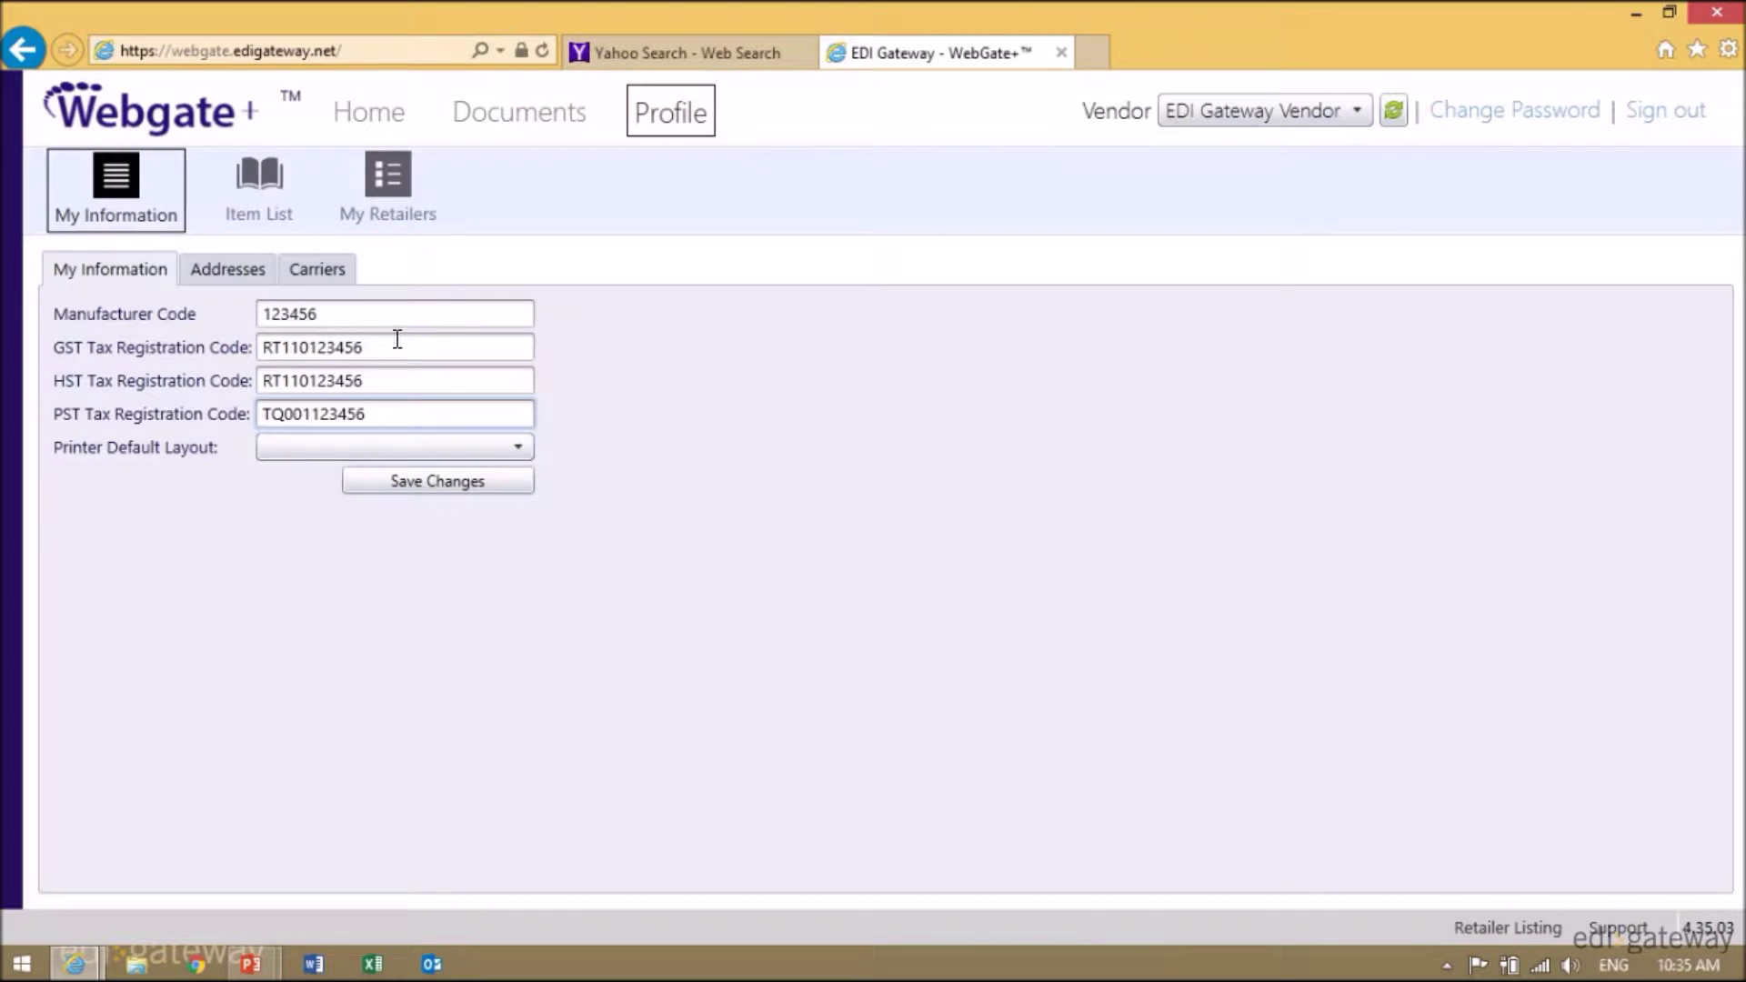
pyautogui.click(392, 344)
pyautogui.click(390, 380)
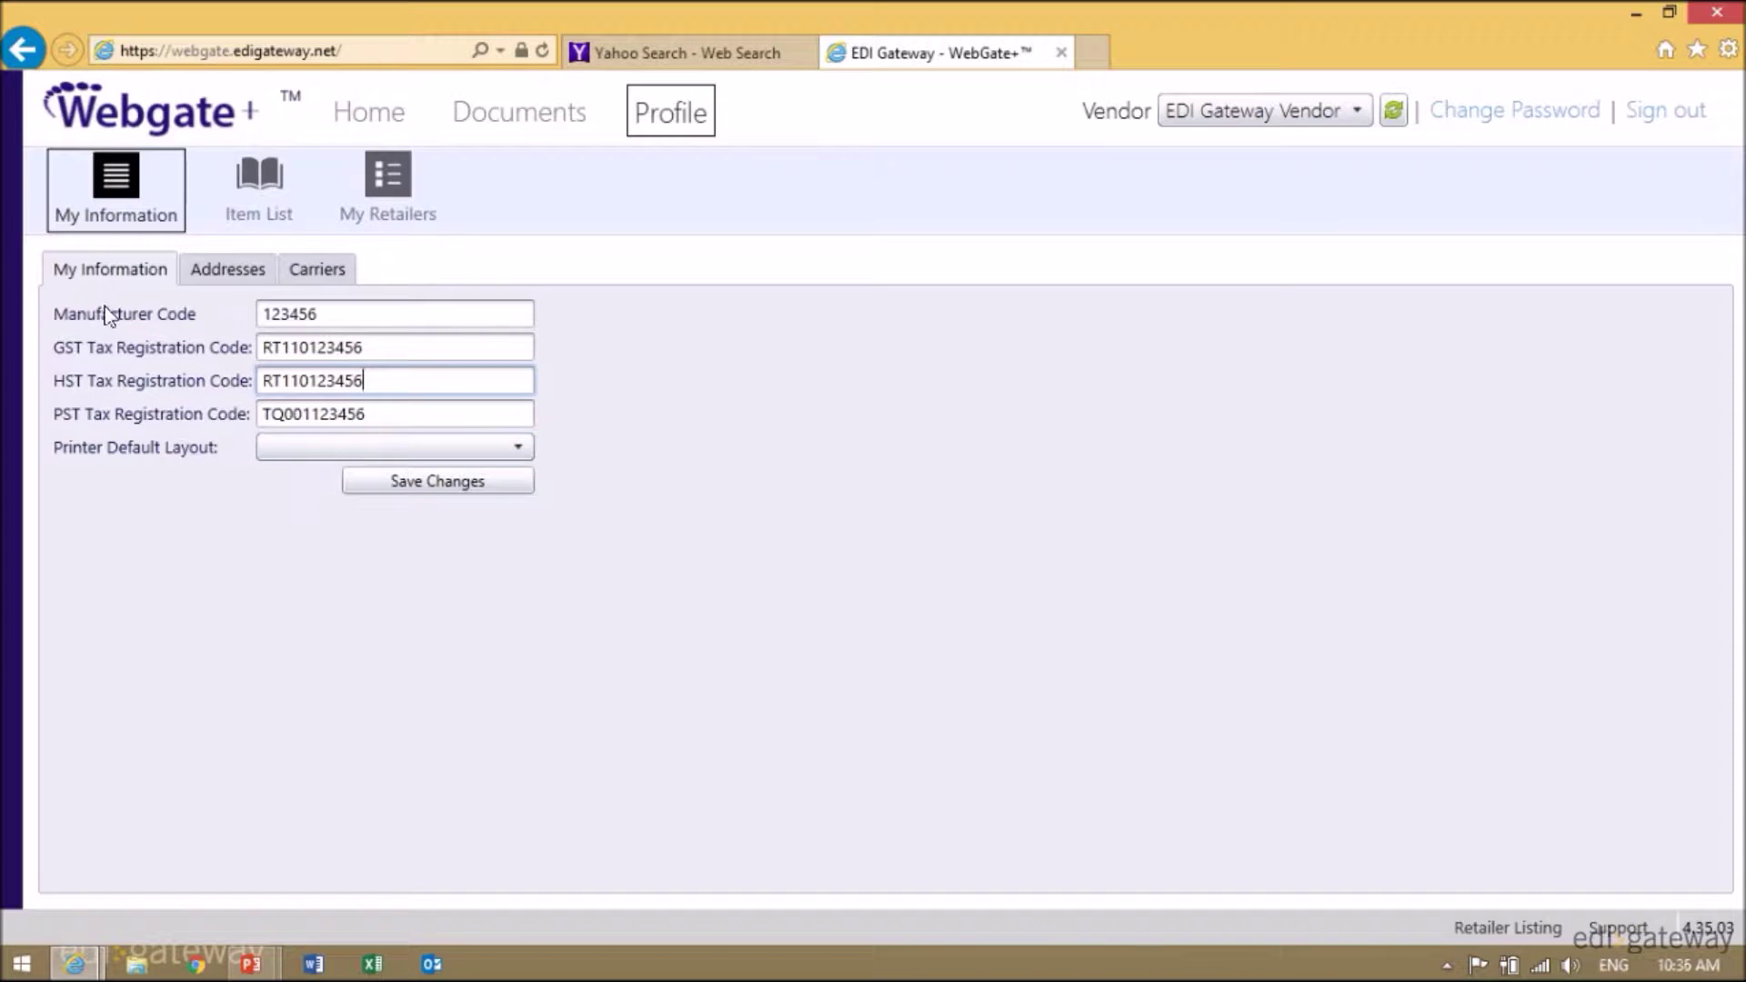
pyautogui.click(346, 313)
pyautogui.write('6')
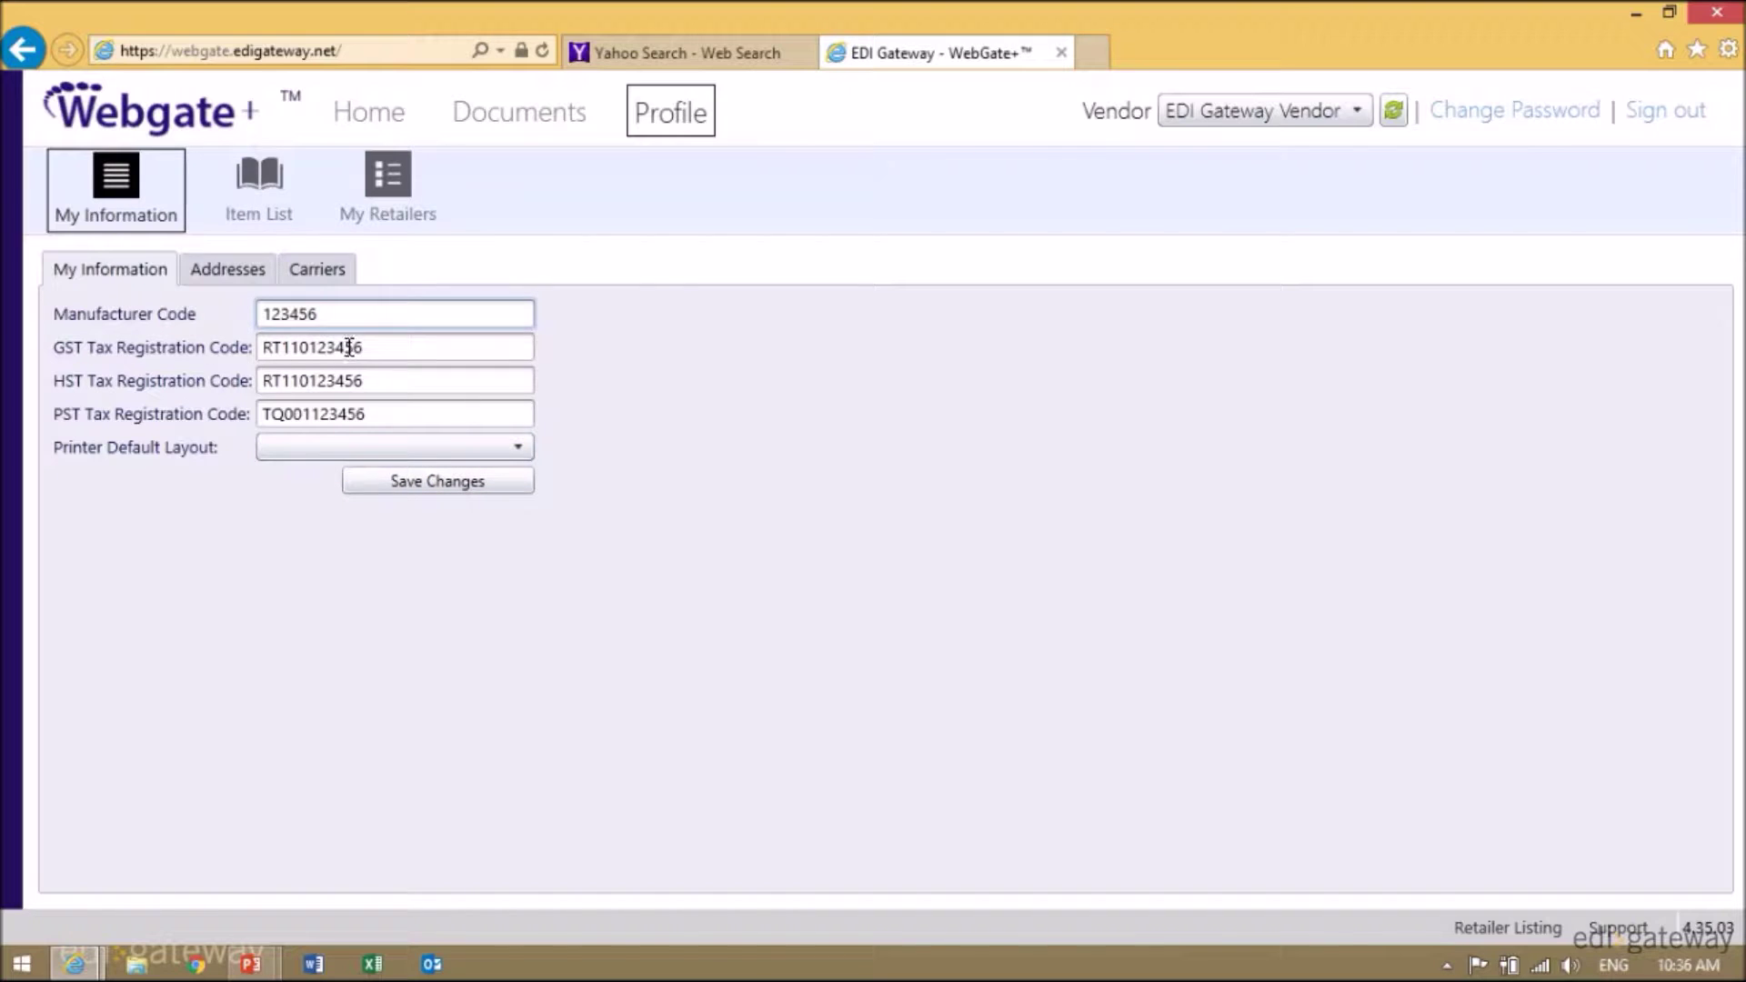
pyautogui.click(427, 482)
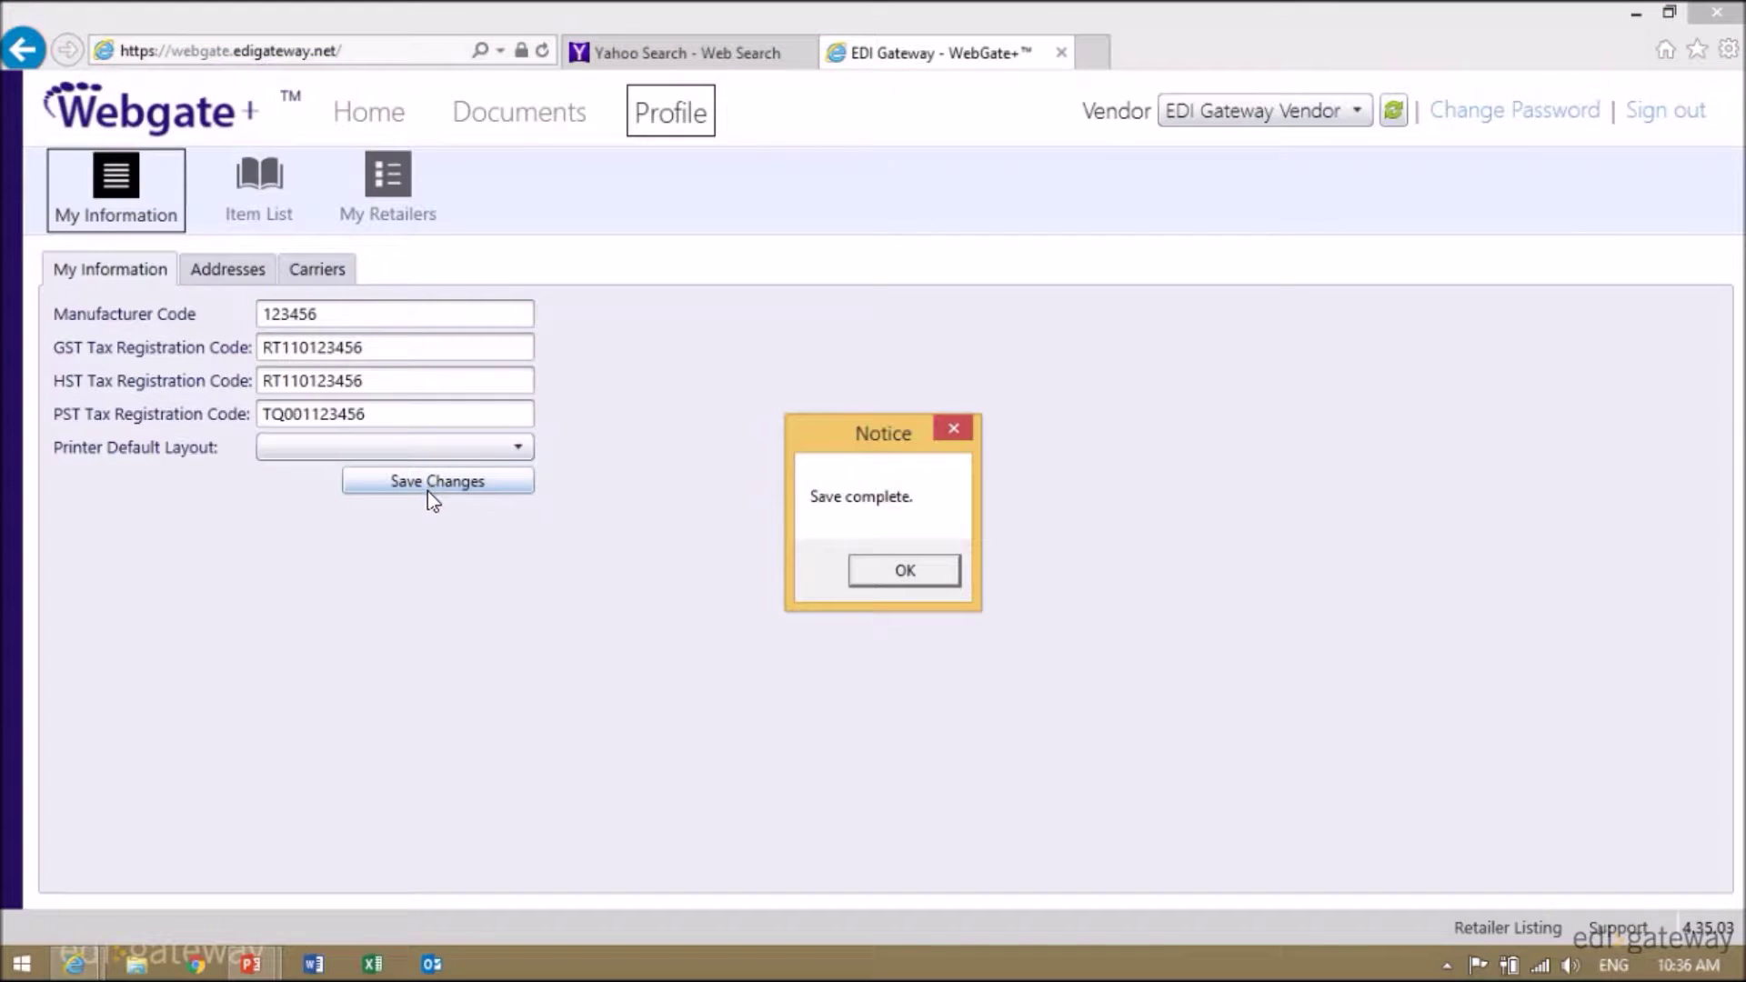
pyautogui.click(905, 570)
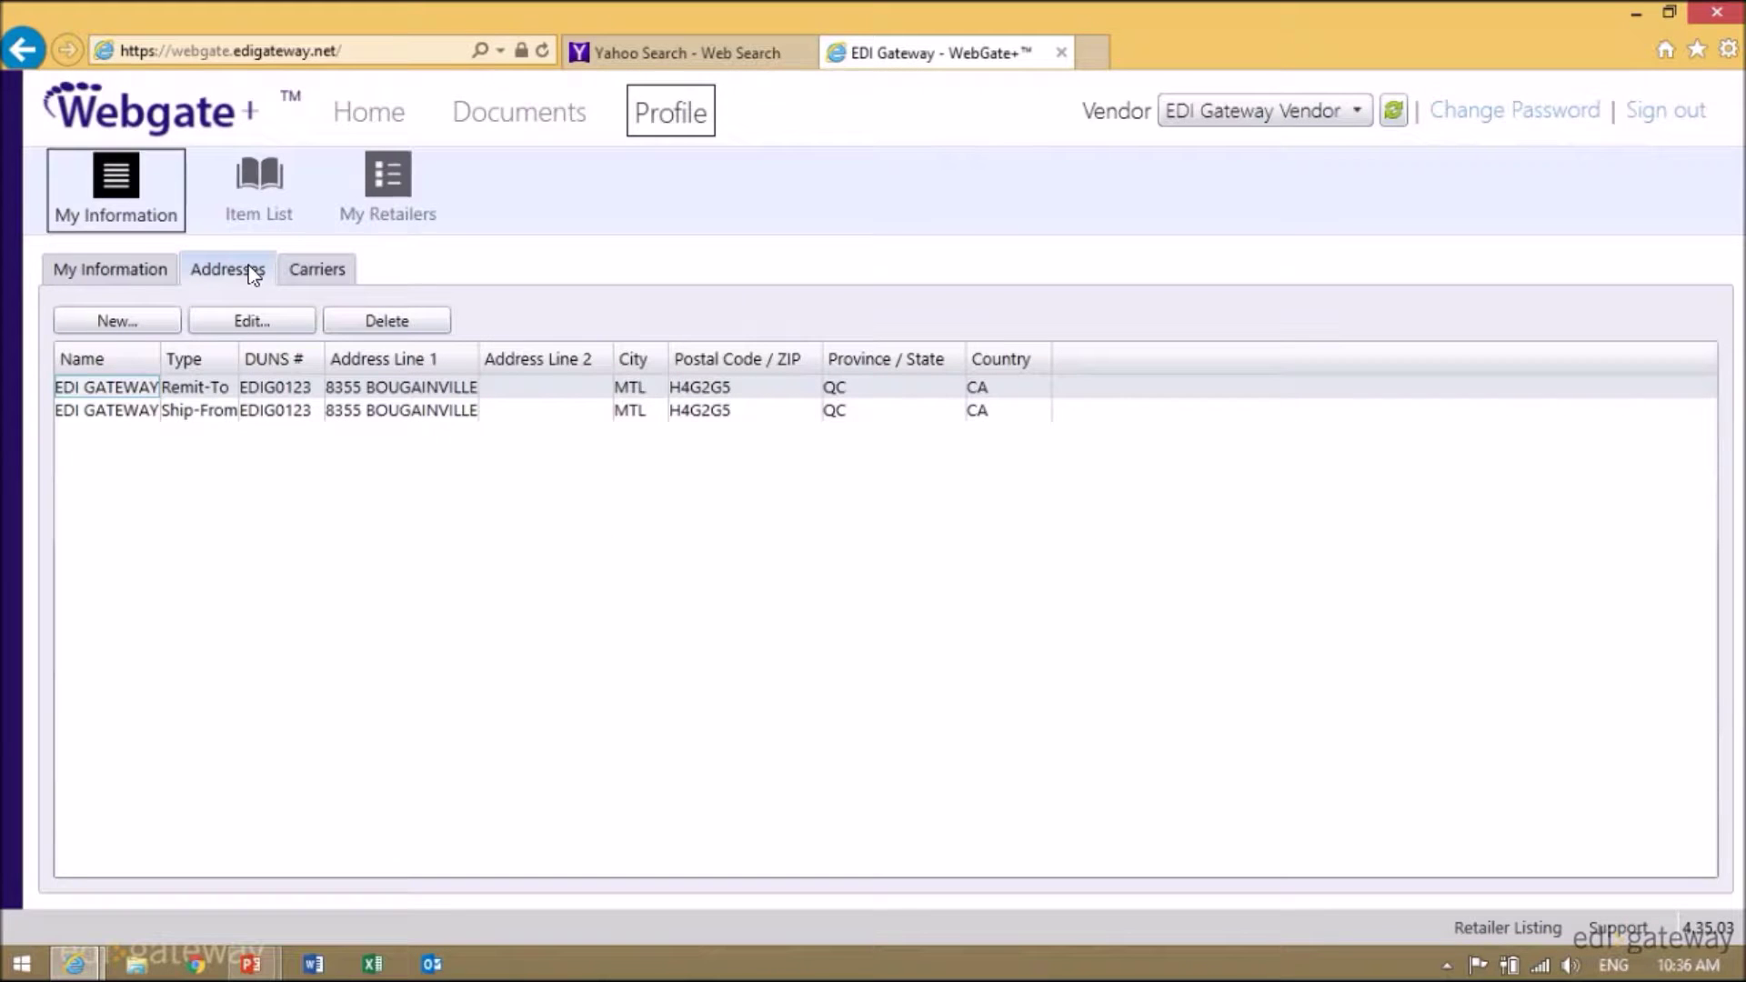
# - Start a new Remit-To address and enter its DUNS number
pyautogui.click(132, 325)
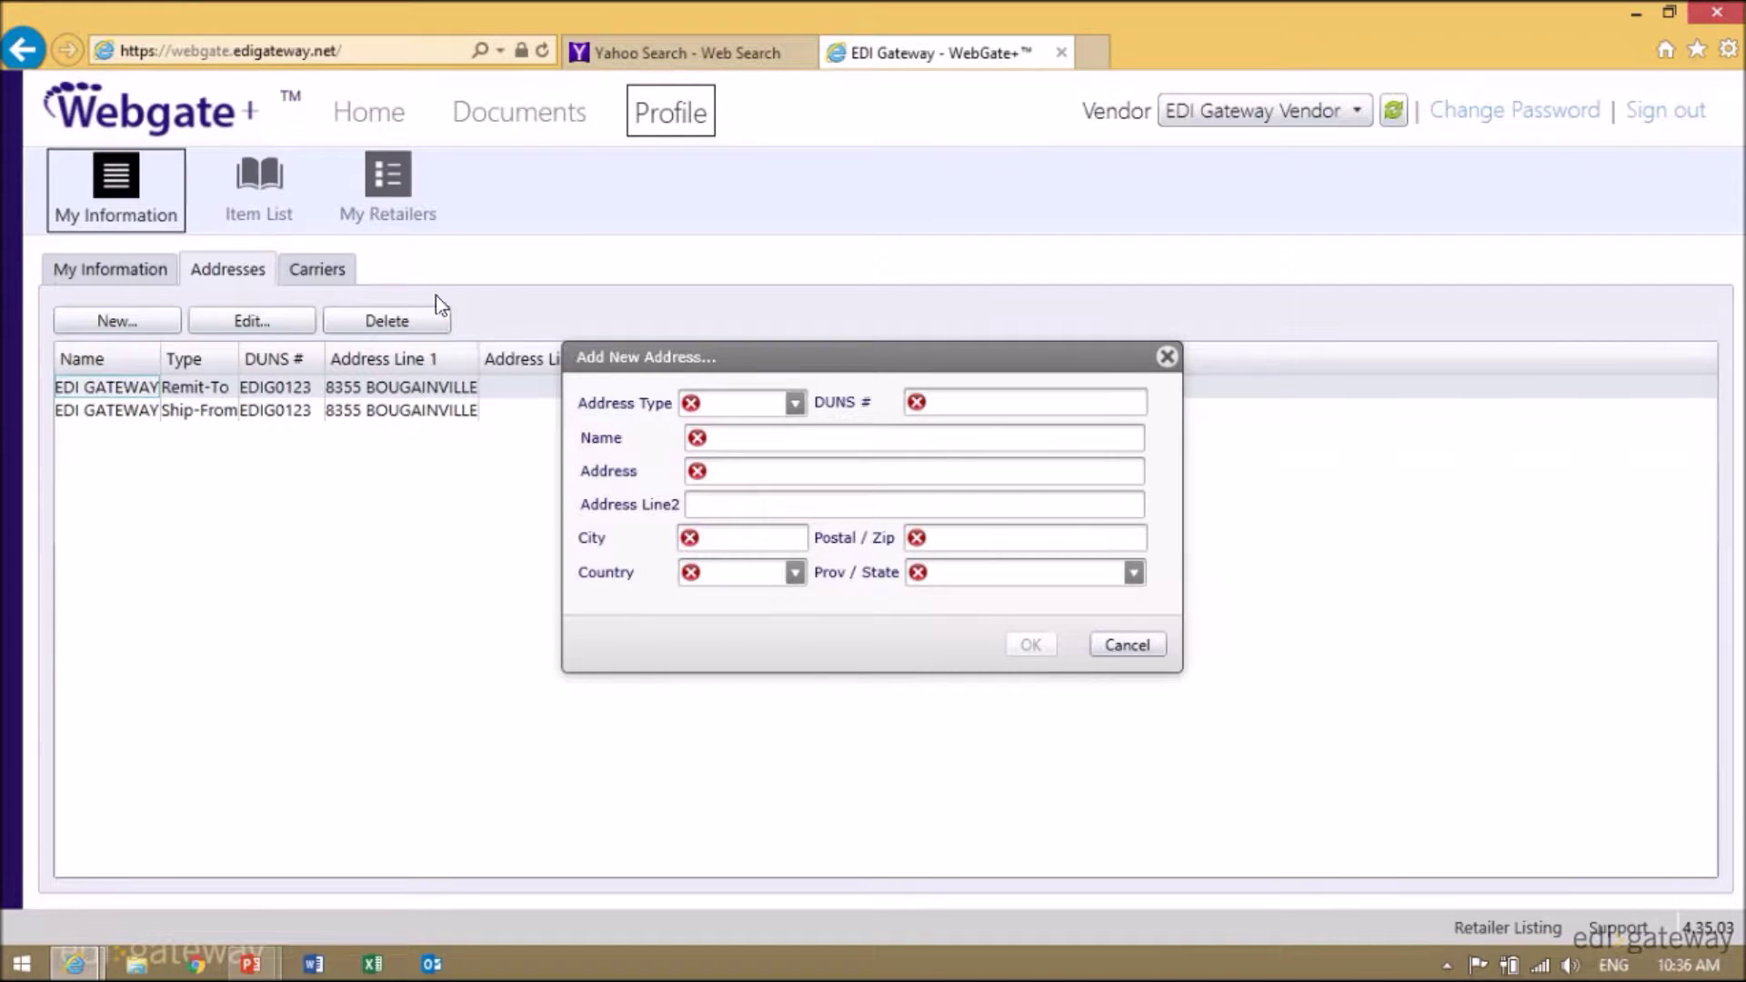
pyautogui.click(794, 405)
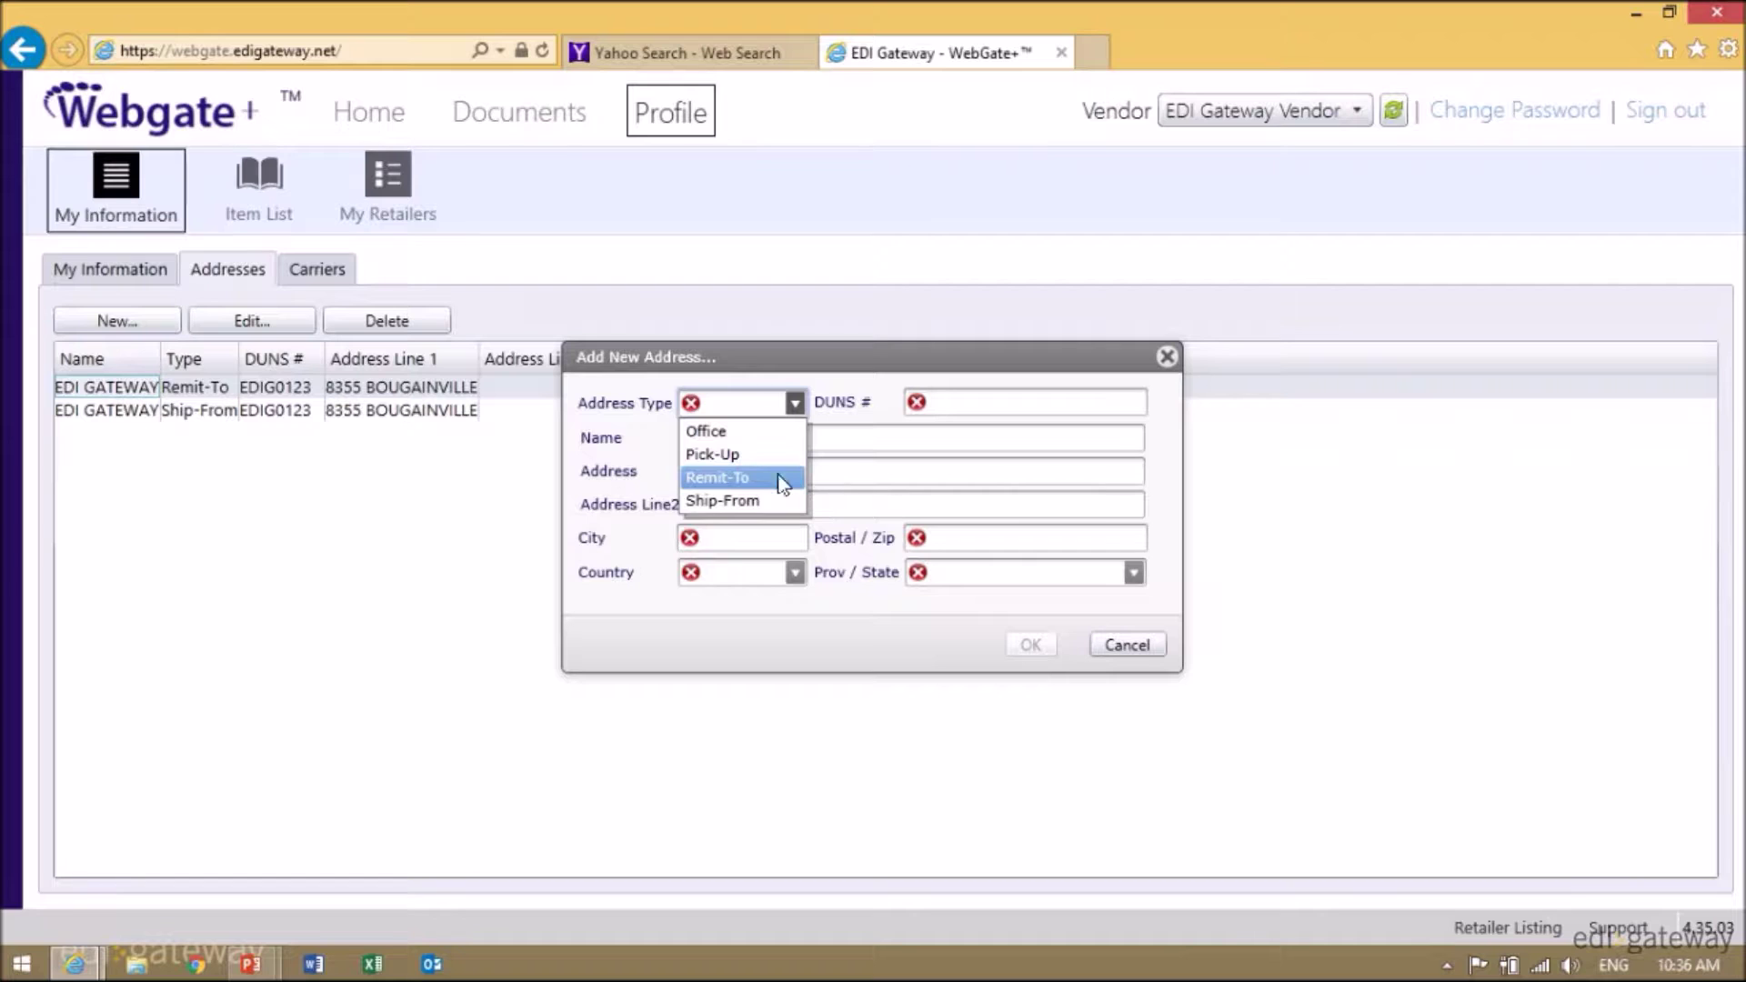
pyautogui.click(734, 480)
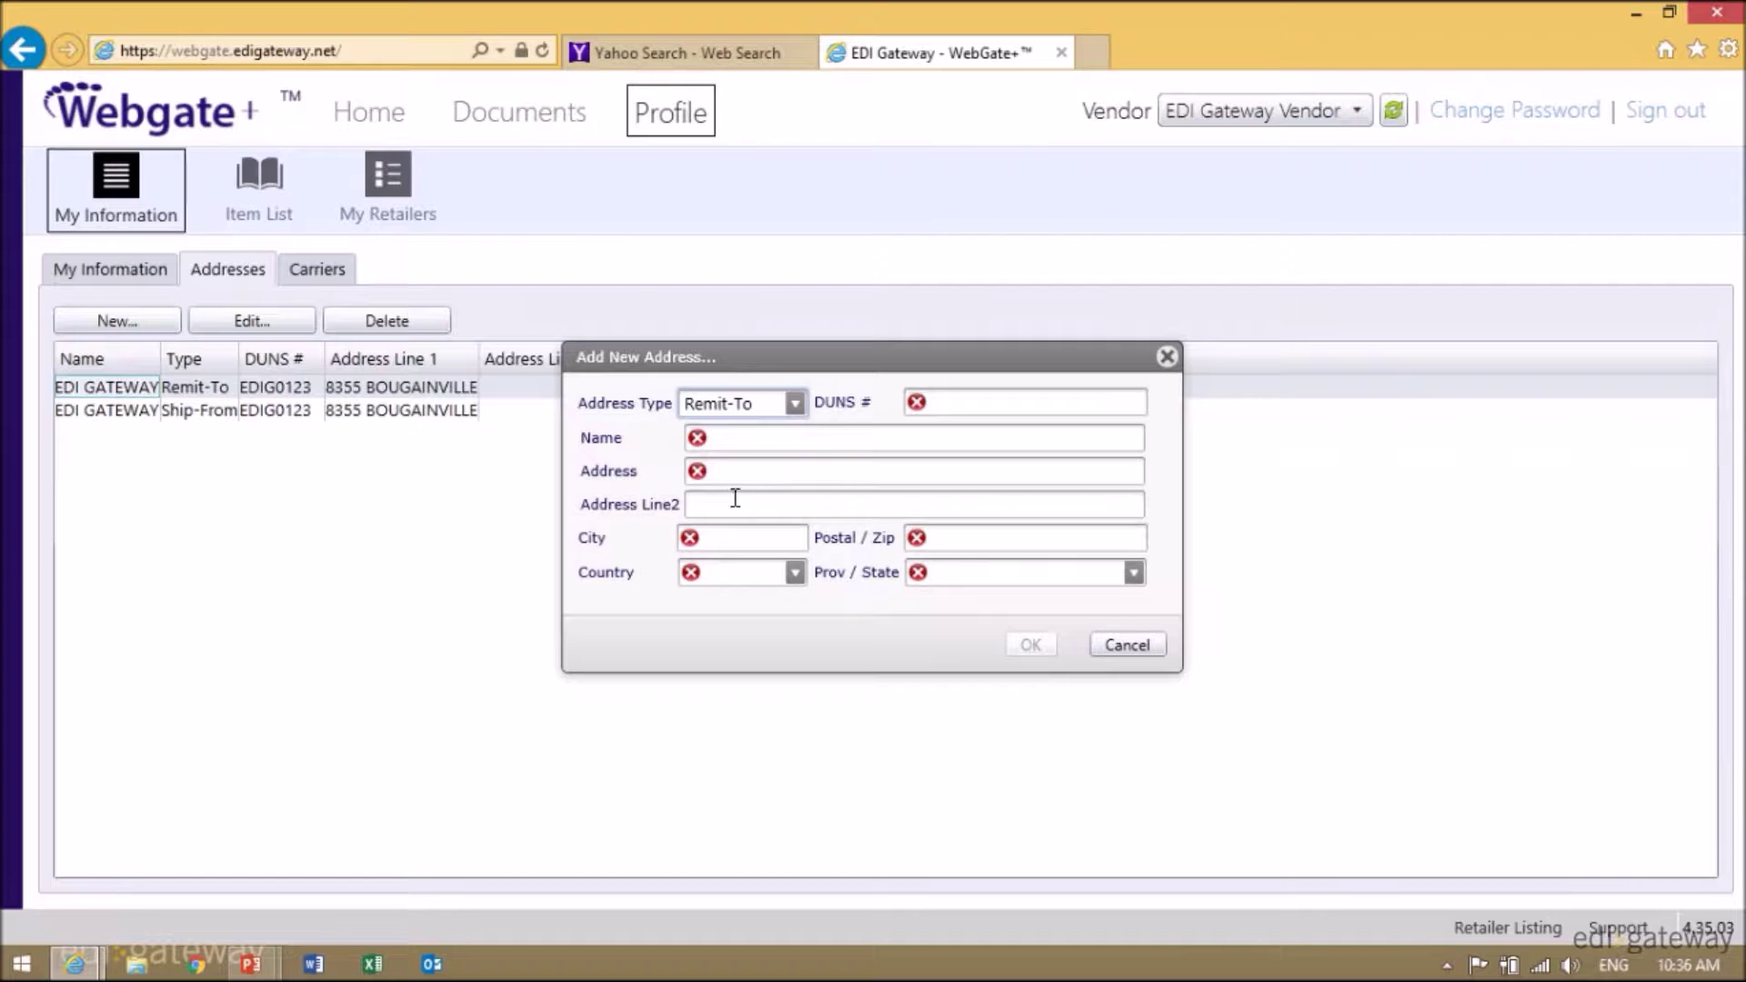
pyautogui.click(975, 400)
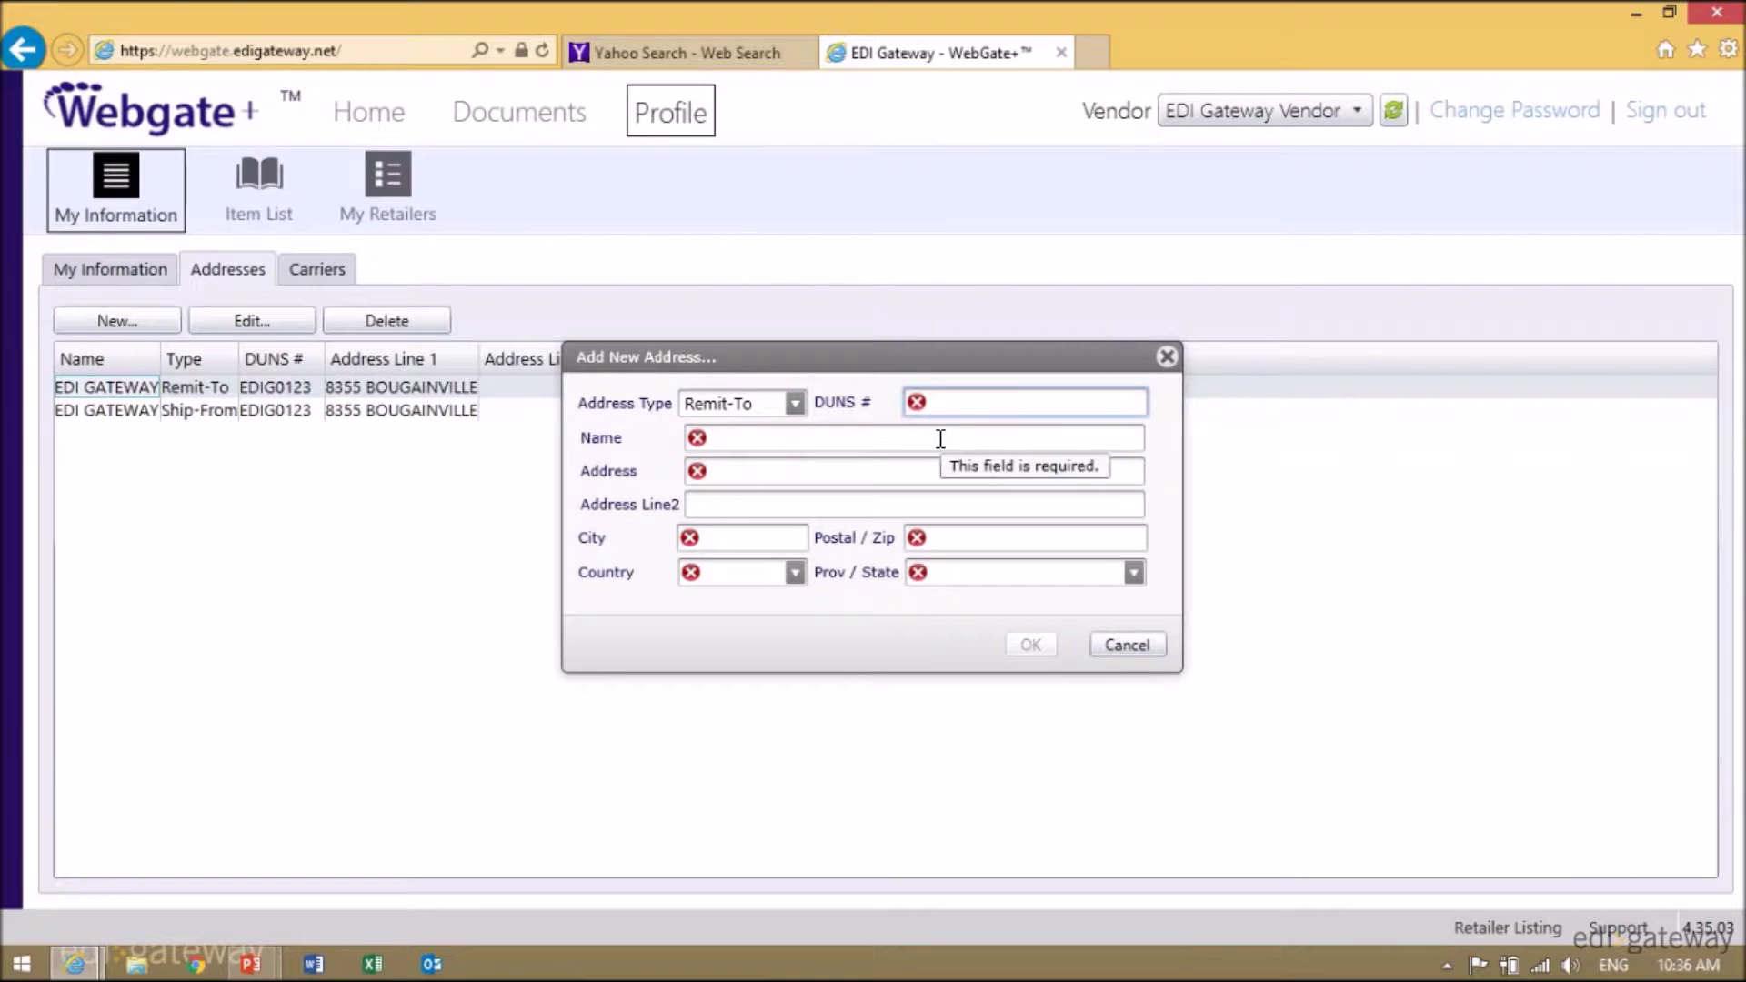
pyautogui.write('0000')
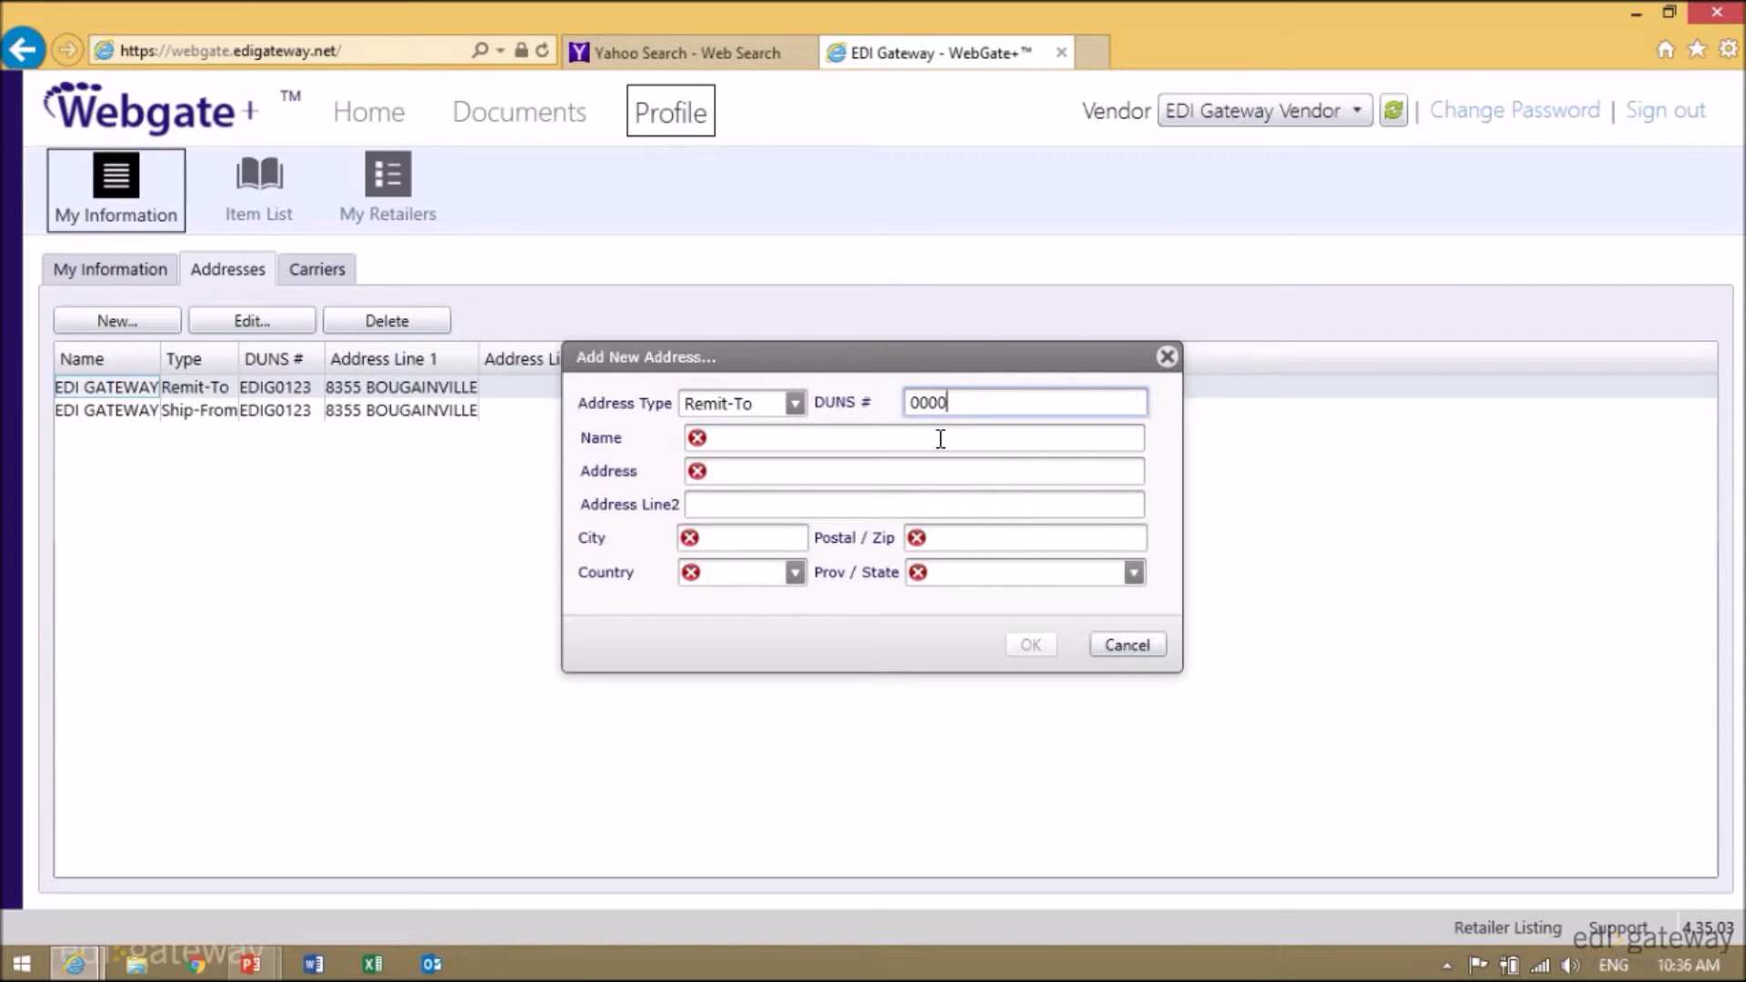
pyautogui.write('123456789')
# - Enter the name EDI GATEWAY plus the street address, city and postal code
pyautogui.click(774, 435)
pyautogui.write('EDI GATEWAY')
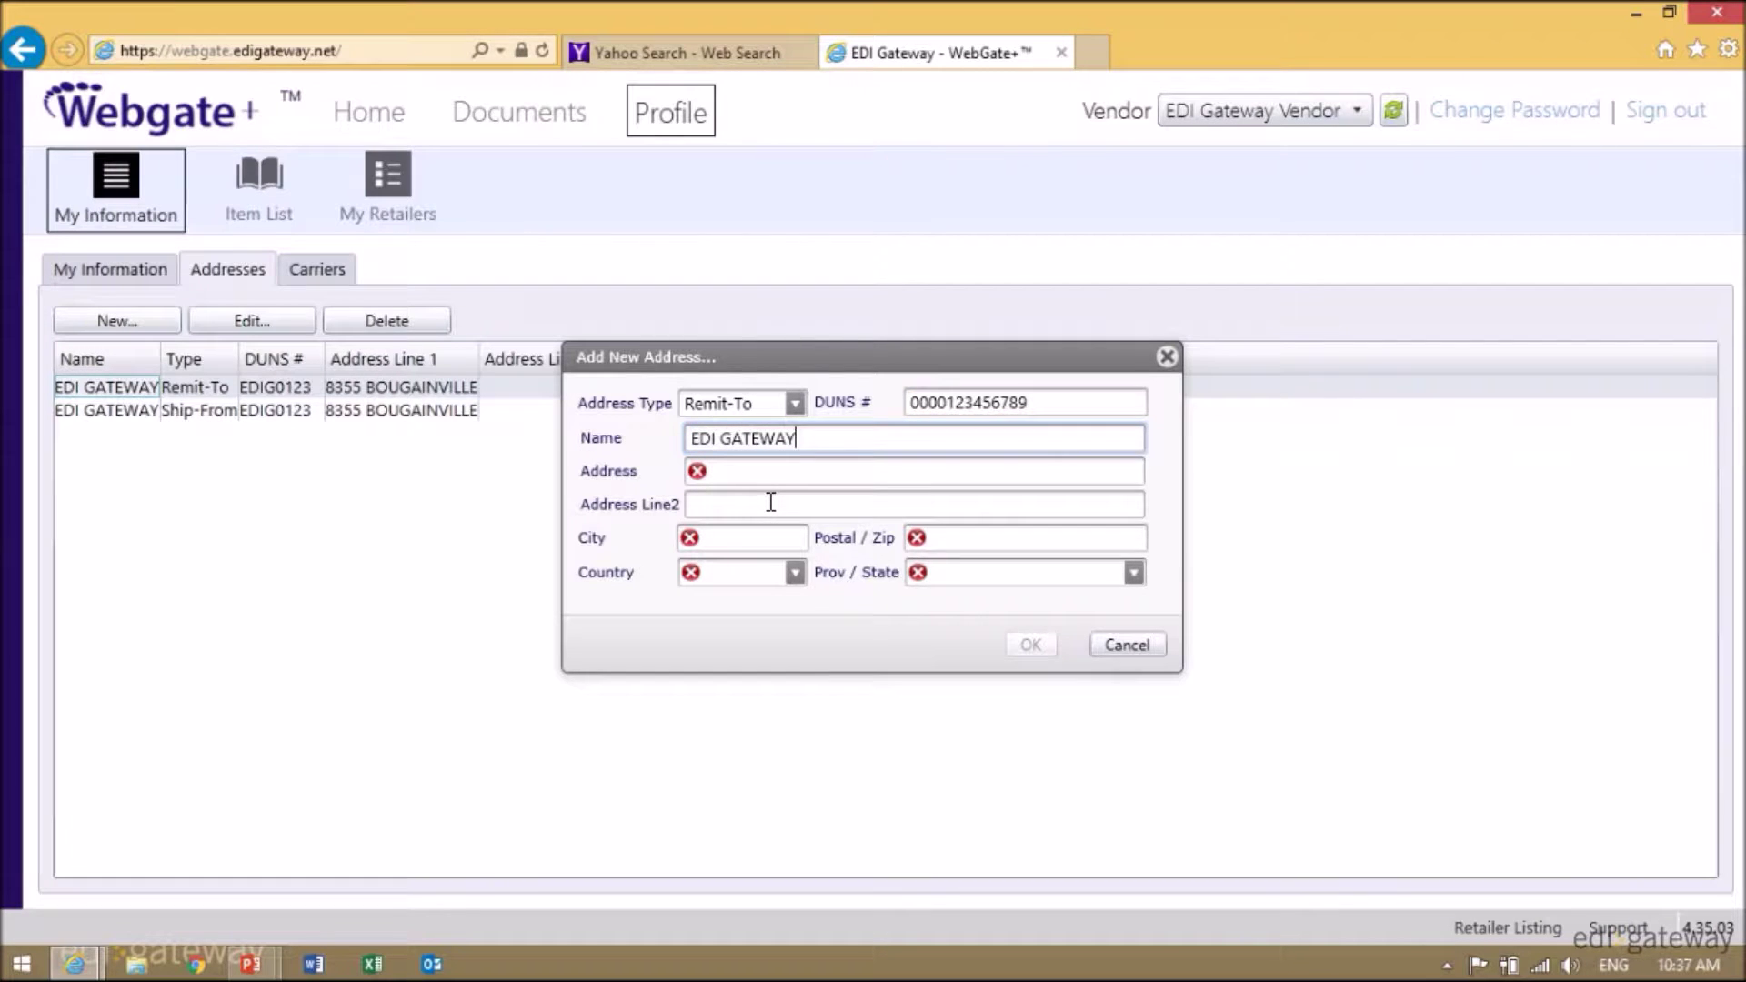
pyautogui.press('Tab')
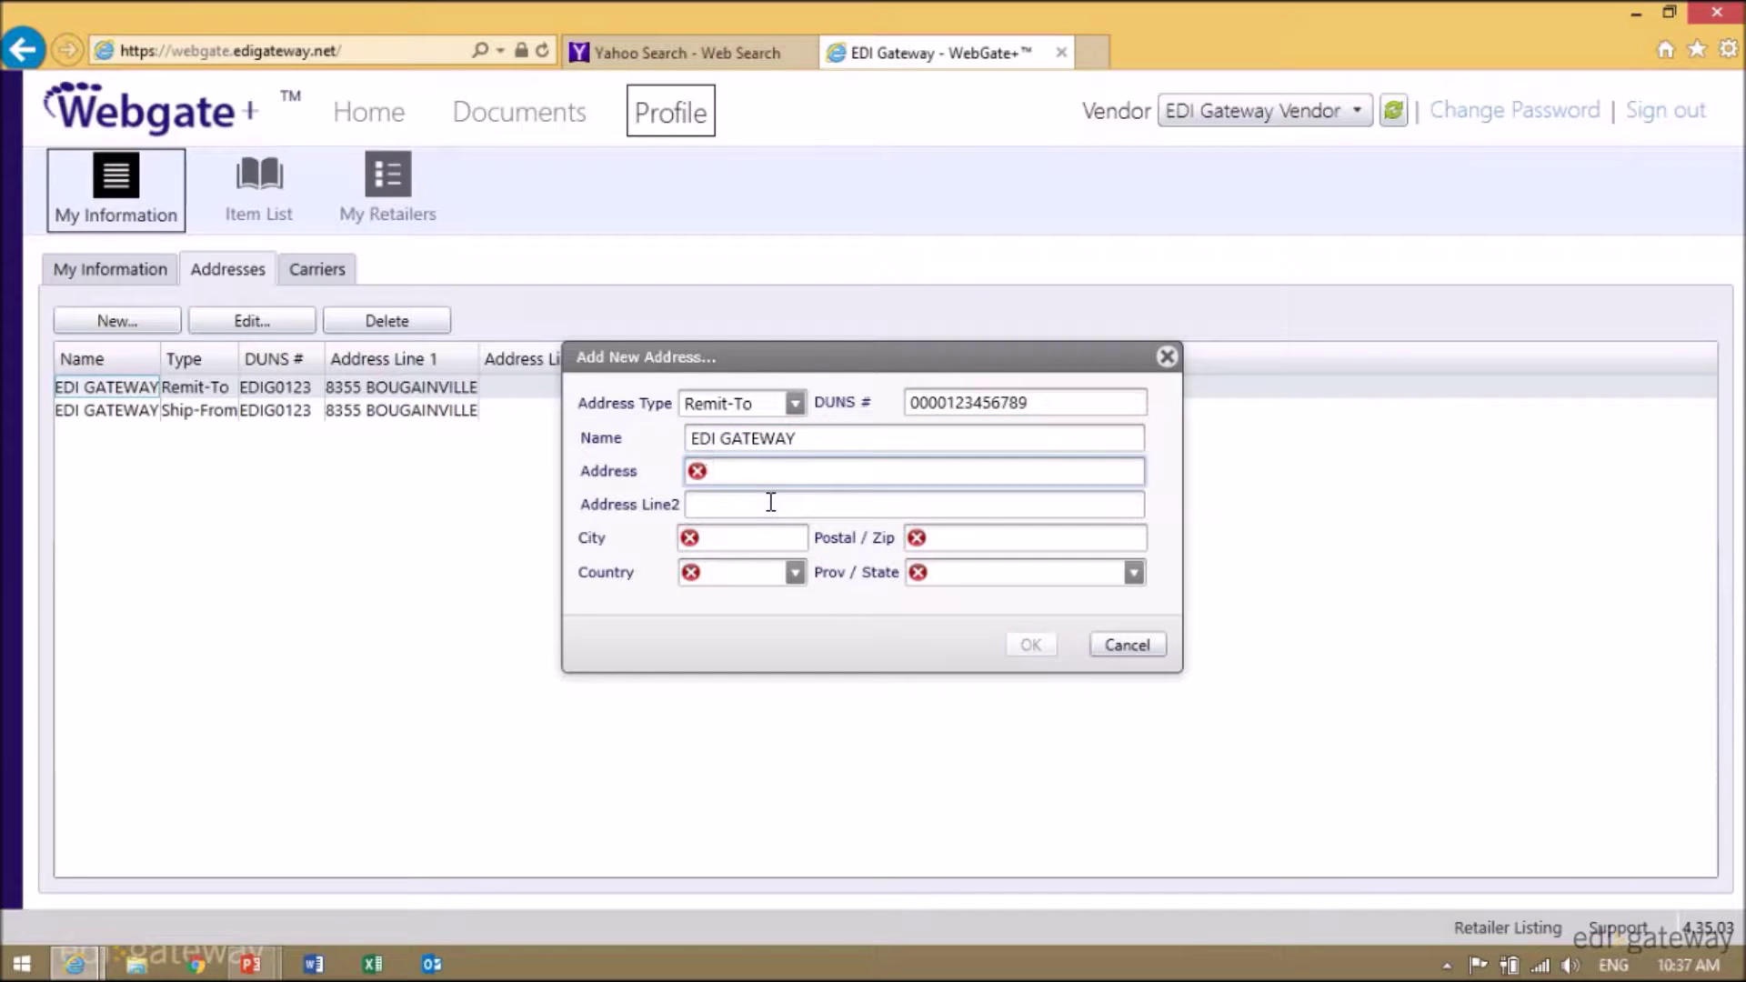
pyautogui.write('8355 BOUGAINVILLE')
pyautogui.press('Tab')
pyautogui.press('Tab')
pyautogui.write('MTL')
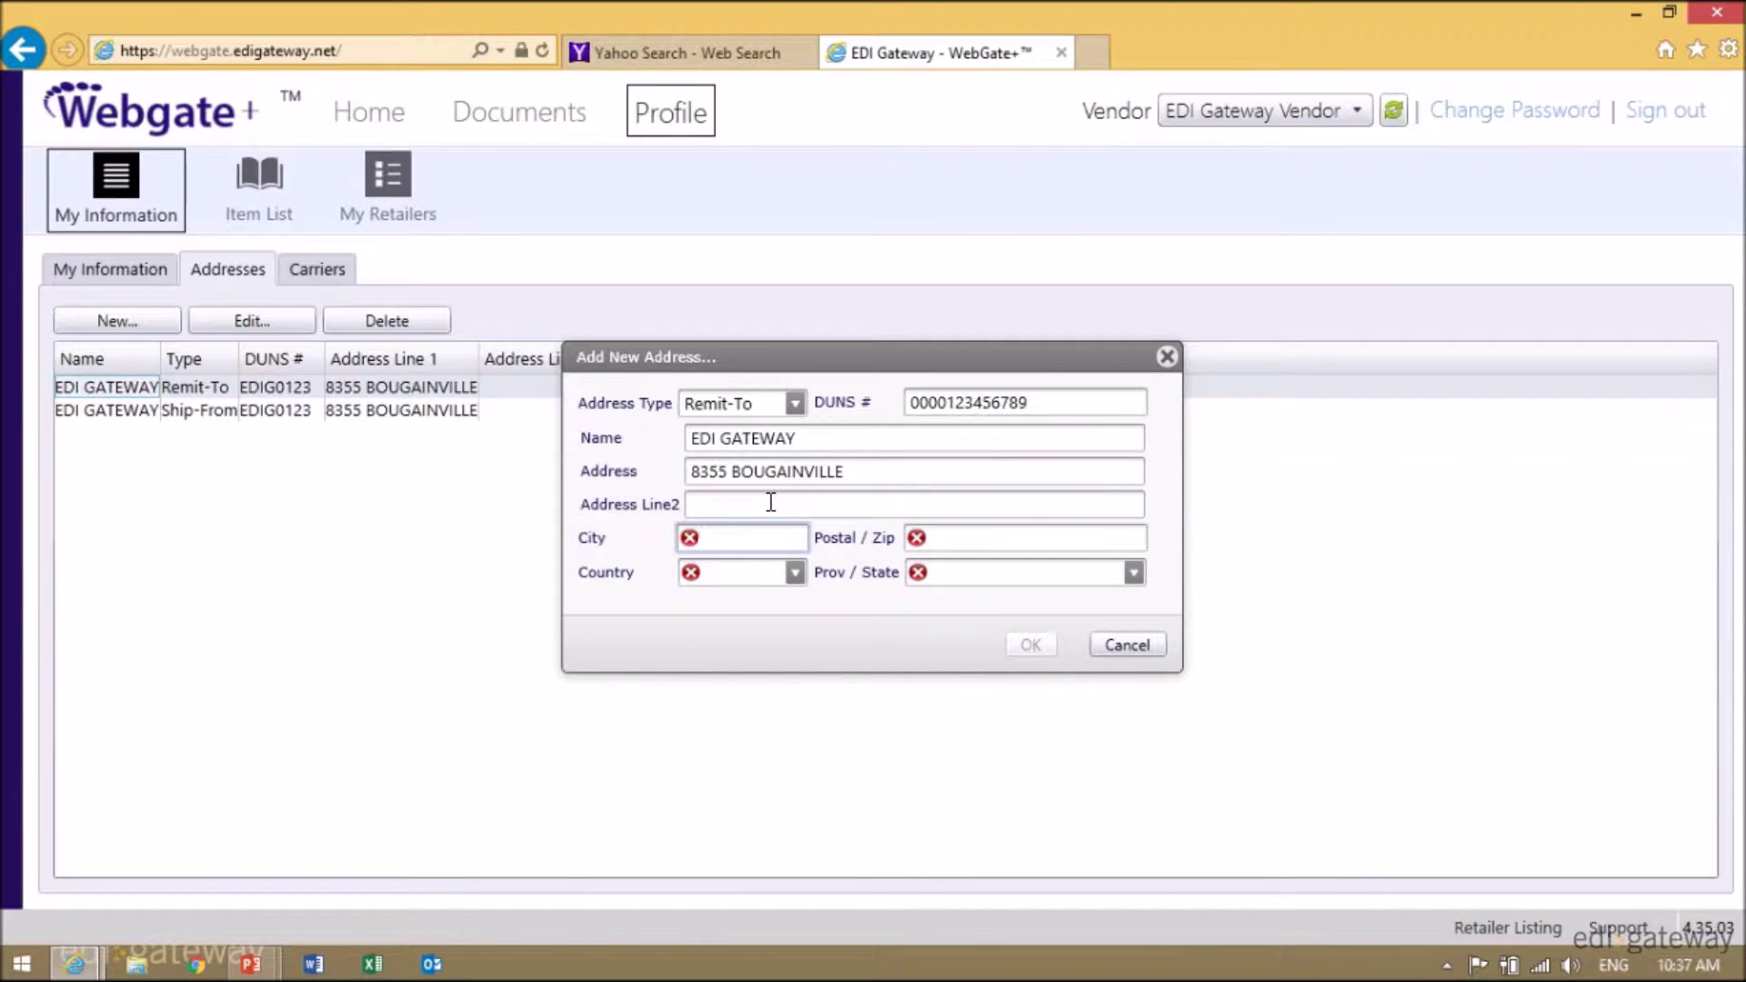
pyautogui.press('Tab')
pyautogui.write('H4P2G')
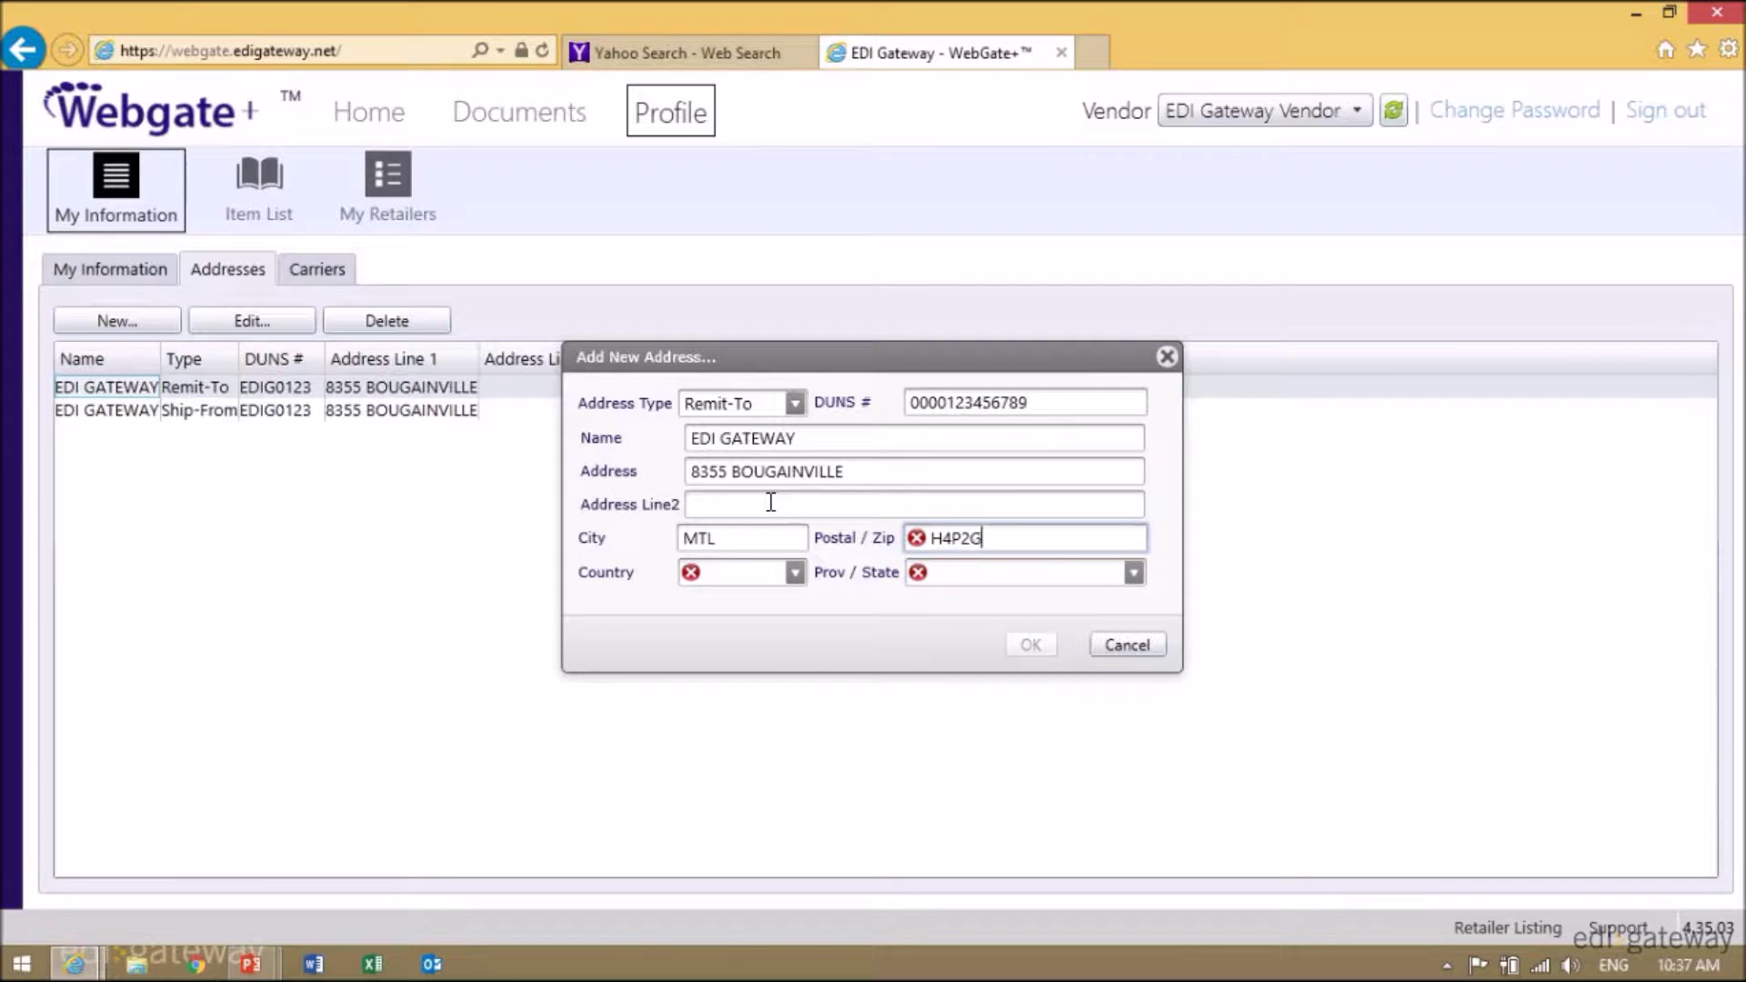
pyautogui.write('5')
# - Set country CA and province QC, then save the Remit-To address
pyautogui.click(739, 573)
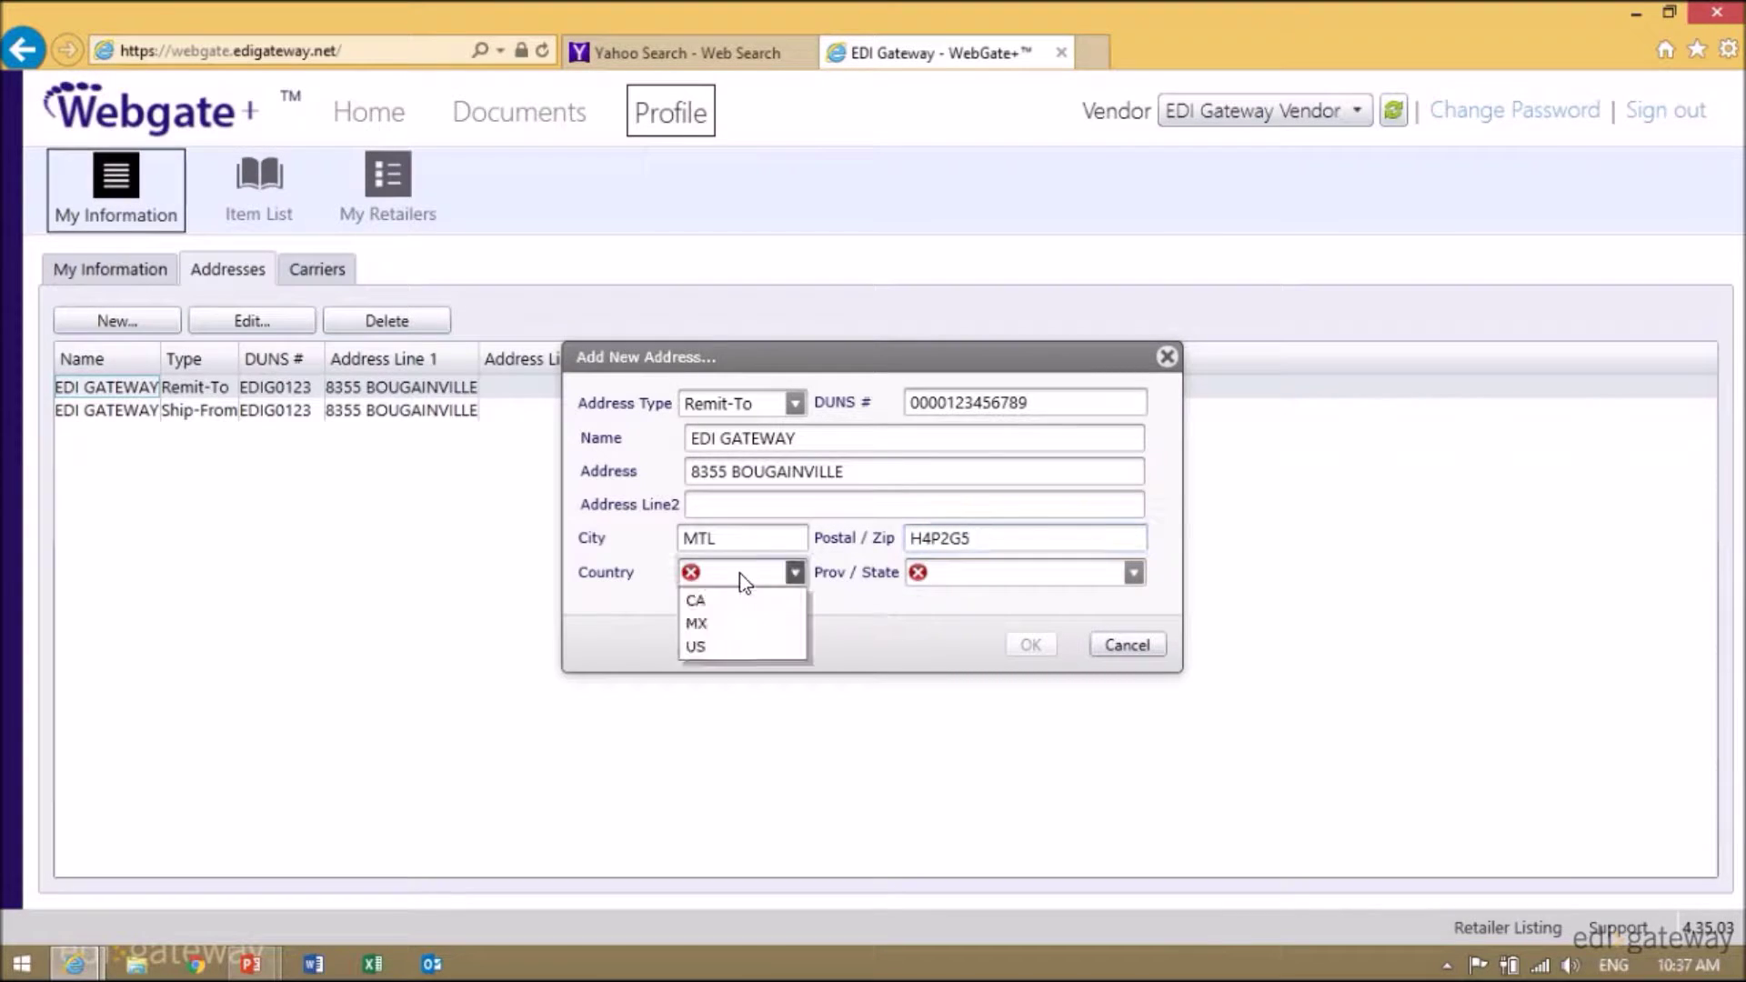
pyautogui.click(728, 600)
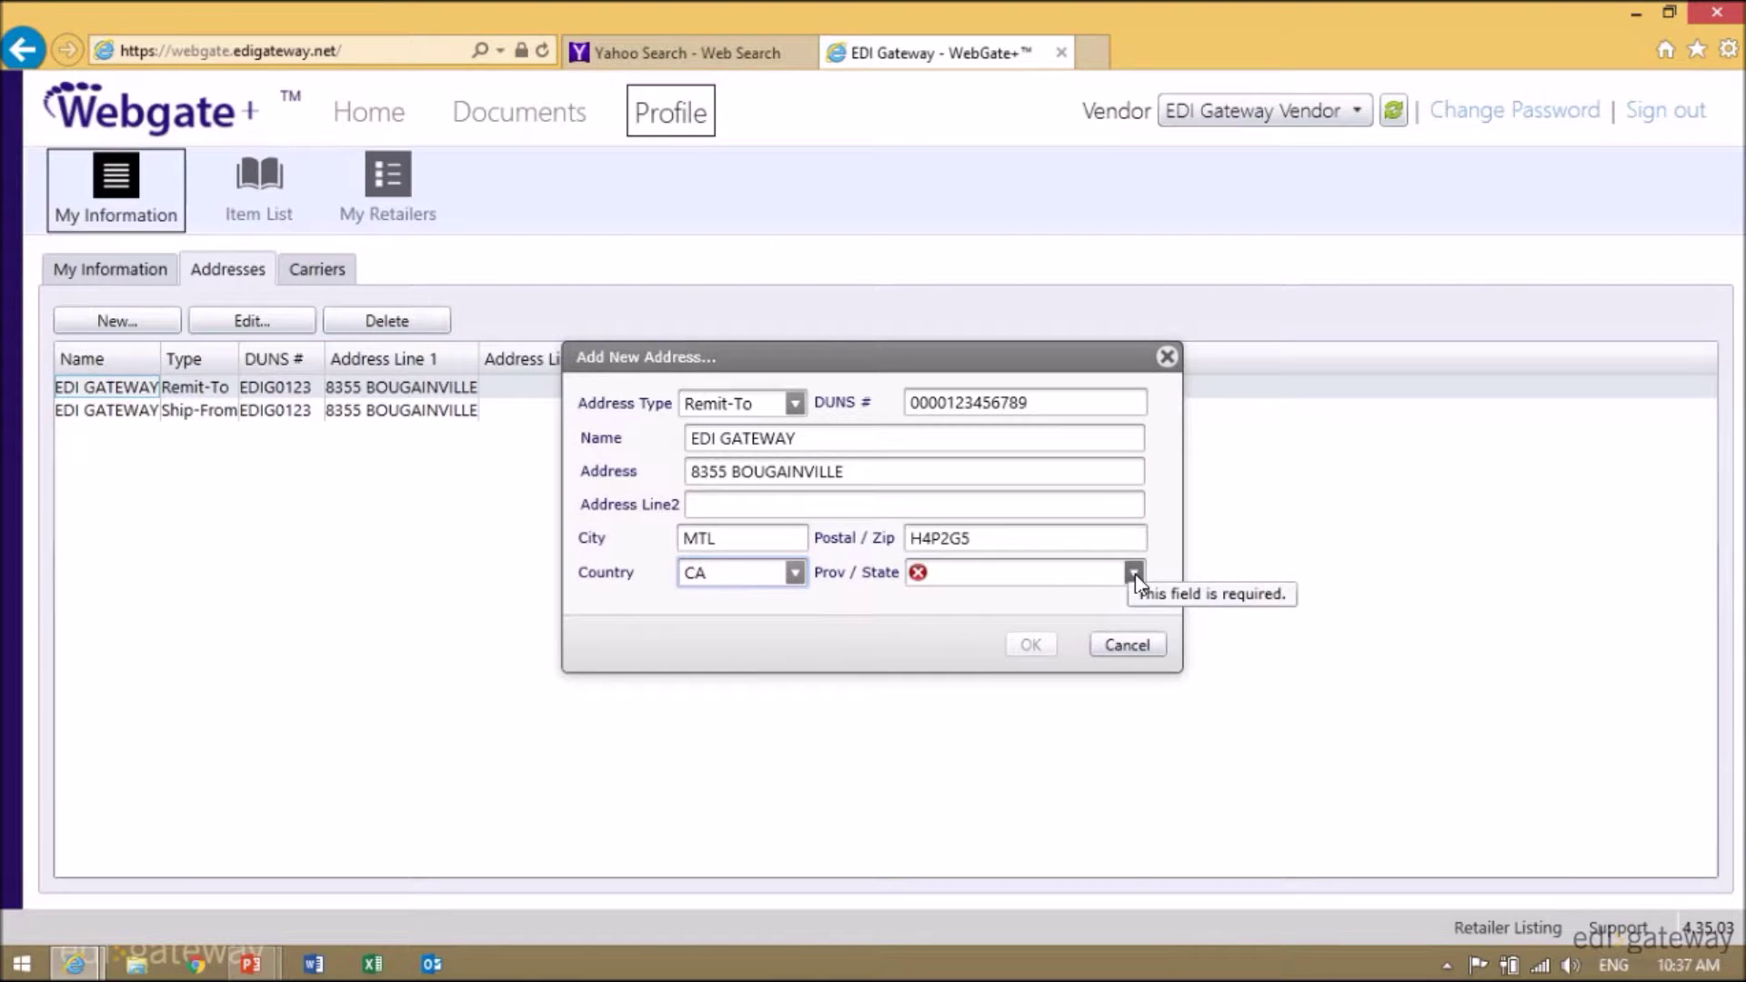
pyautogui.click(1134, 573)
pyautogui.click(945, 831)
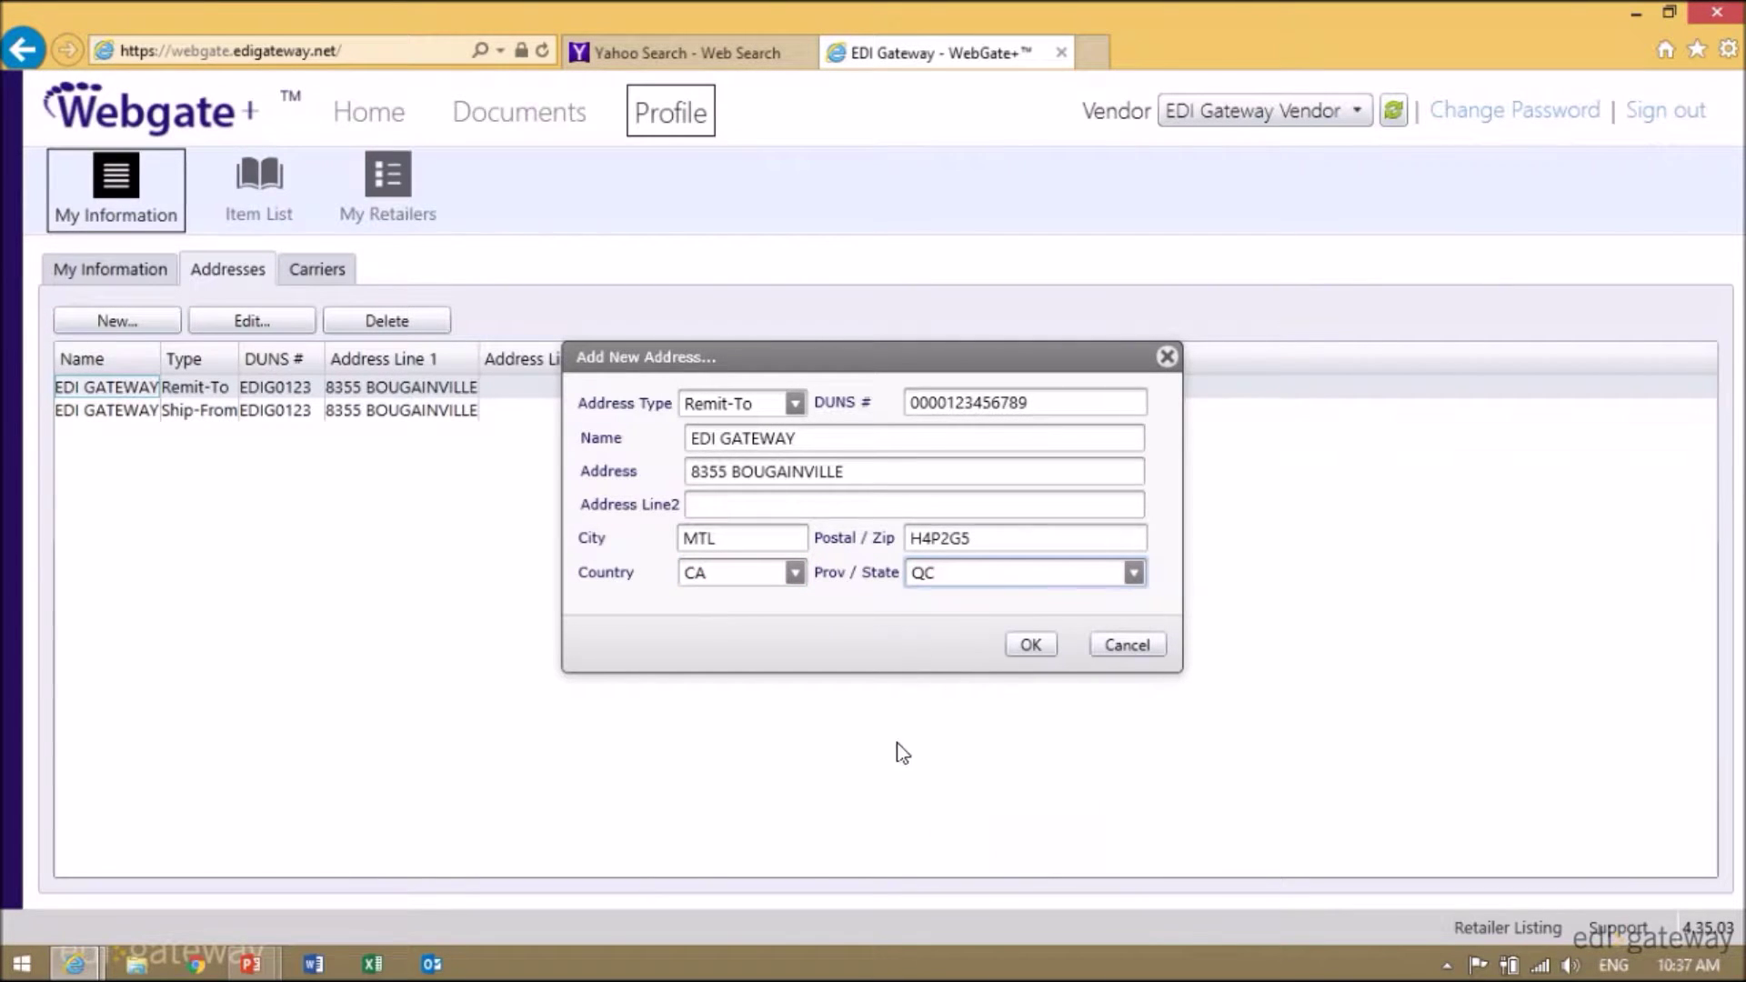
pyautogui.click(1031, 648)
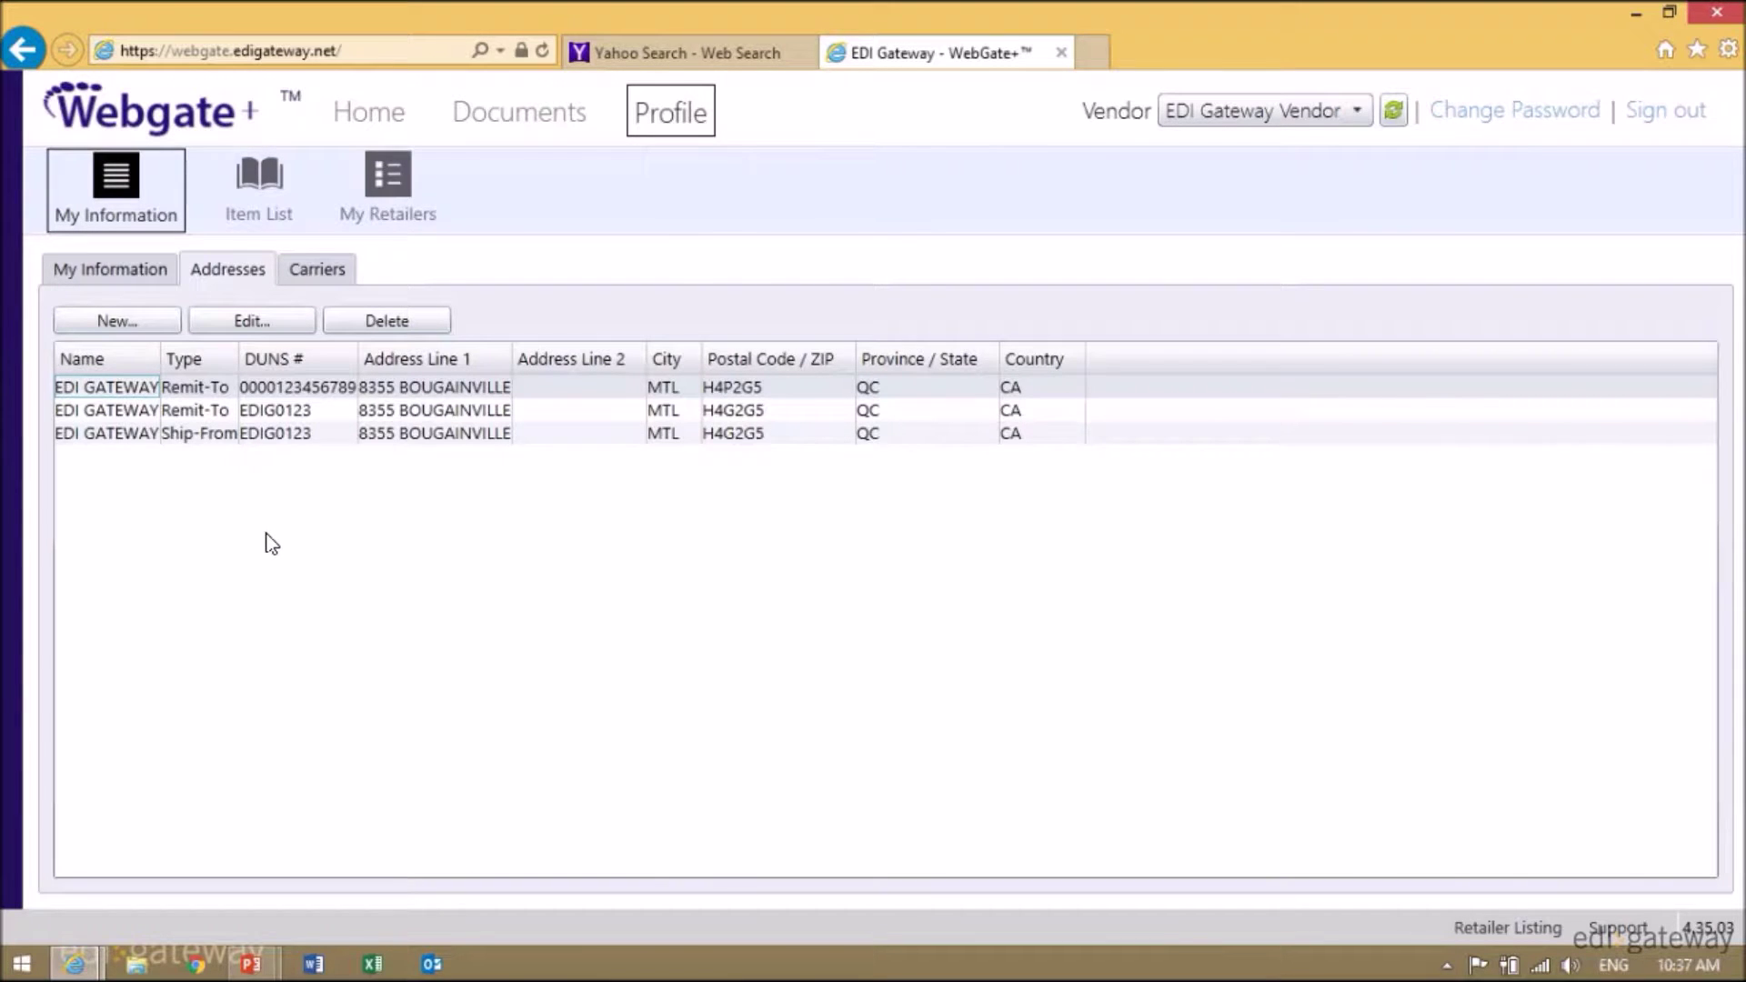
# - Begin a Ship-From address, then cancel it without saving
pyautogui.click(133, 324)
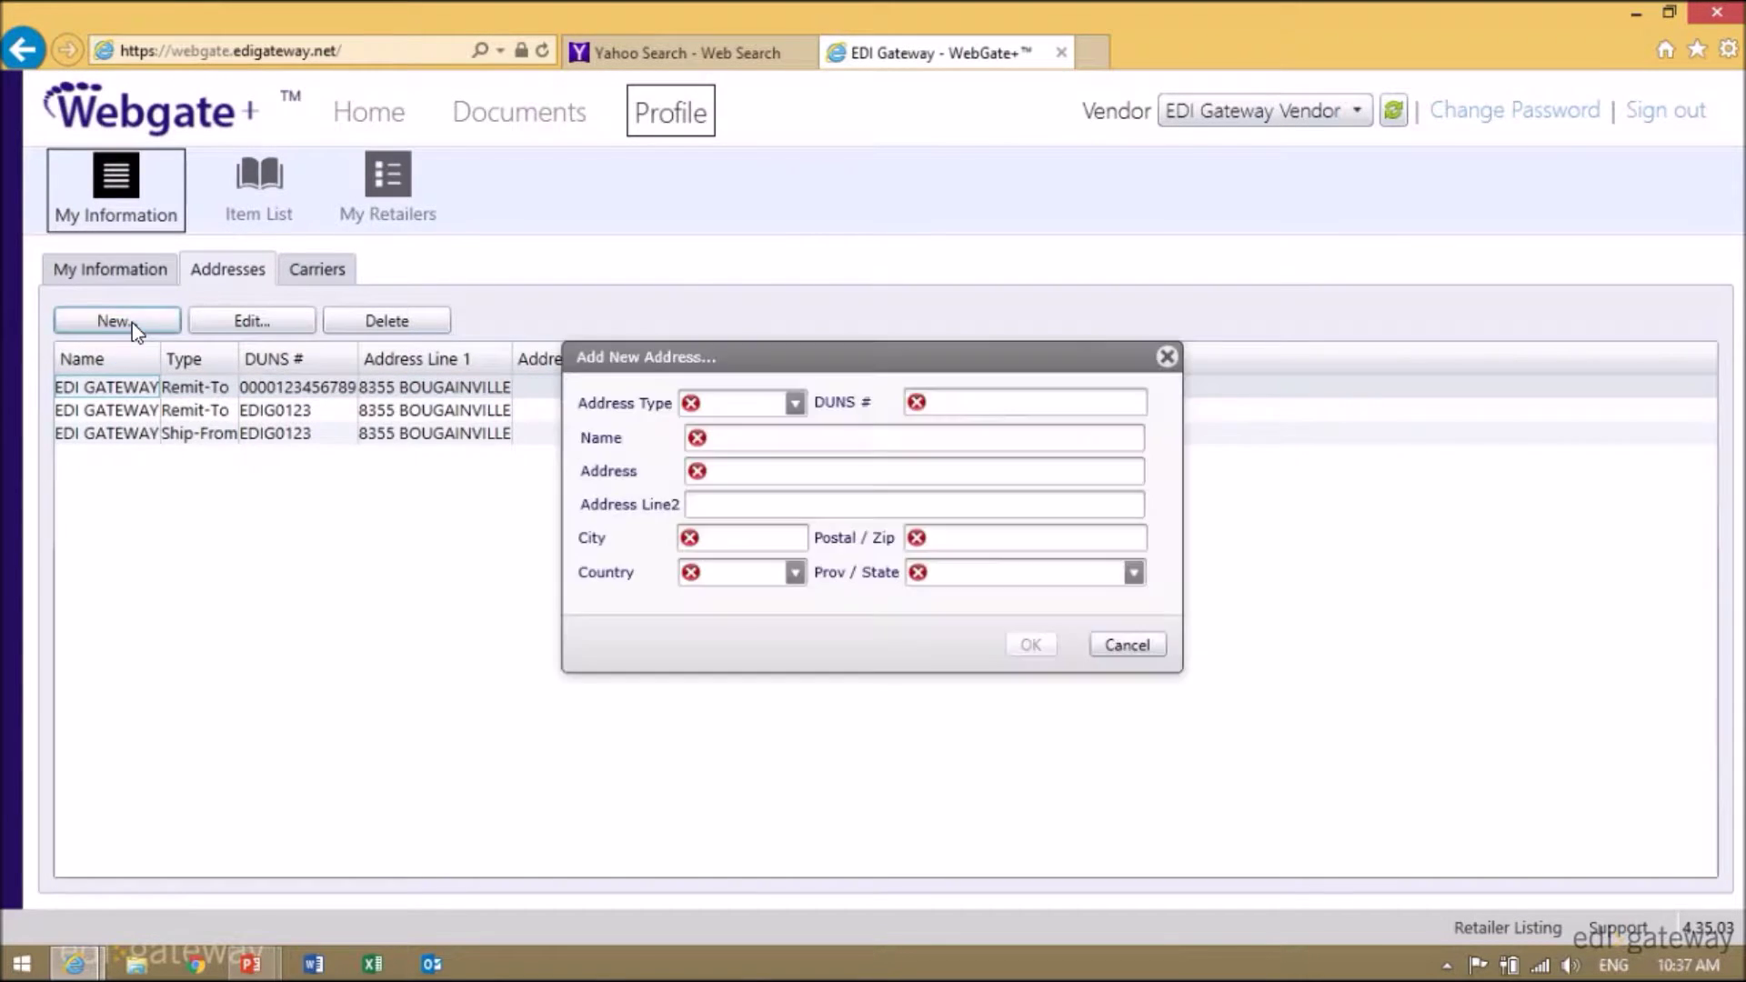
pyautogui.click(796, 404)
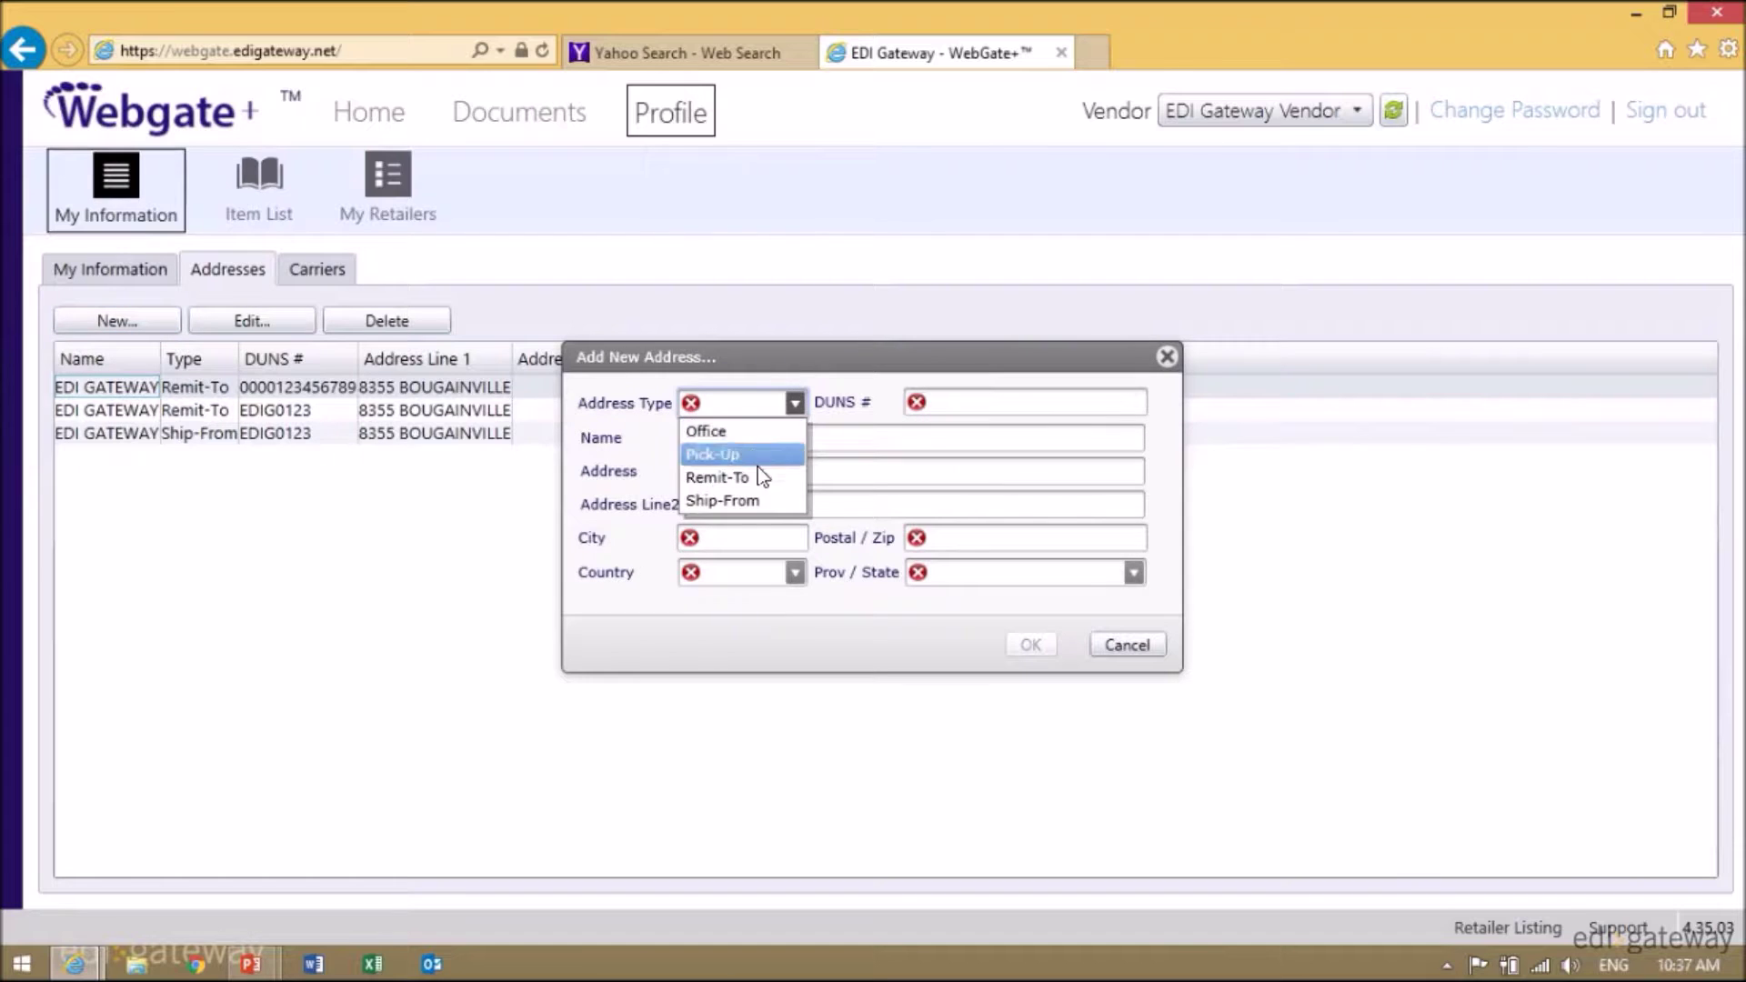
pyautogui.click(753, 502)
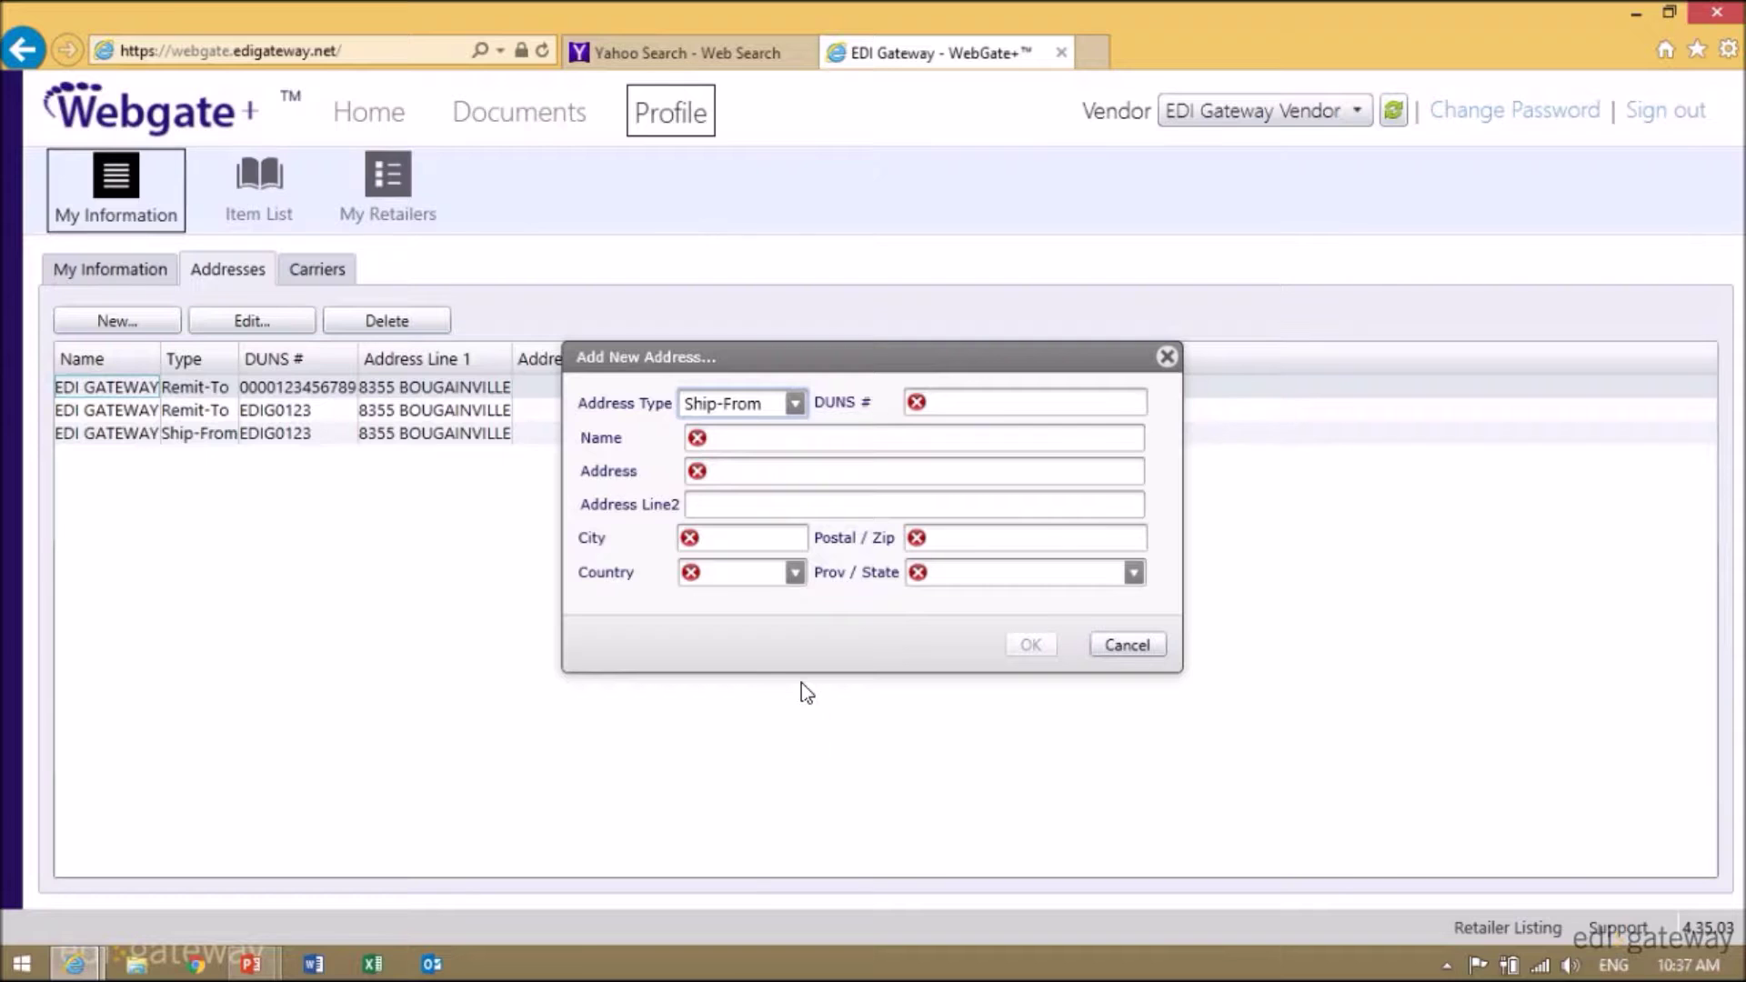
pyautogui.click(1128, 646)
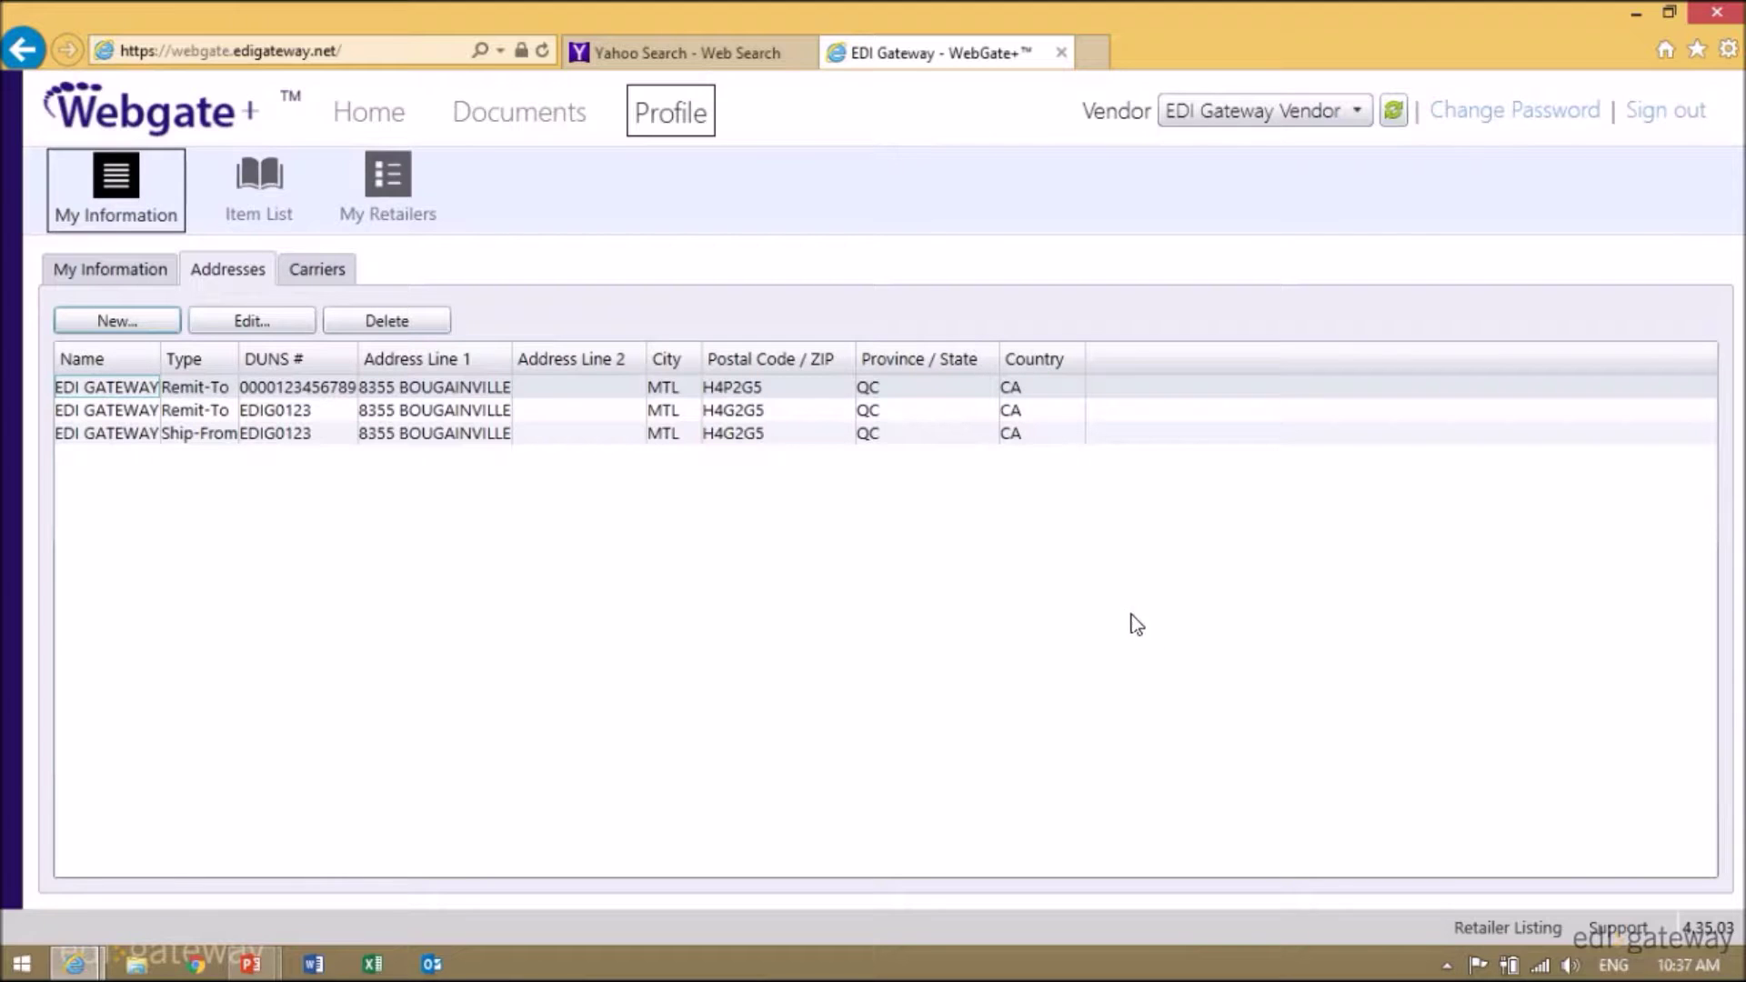
# - Delete the newly added duplicate Remit-To address
pyautogui.click(114, 391)
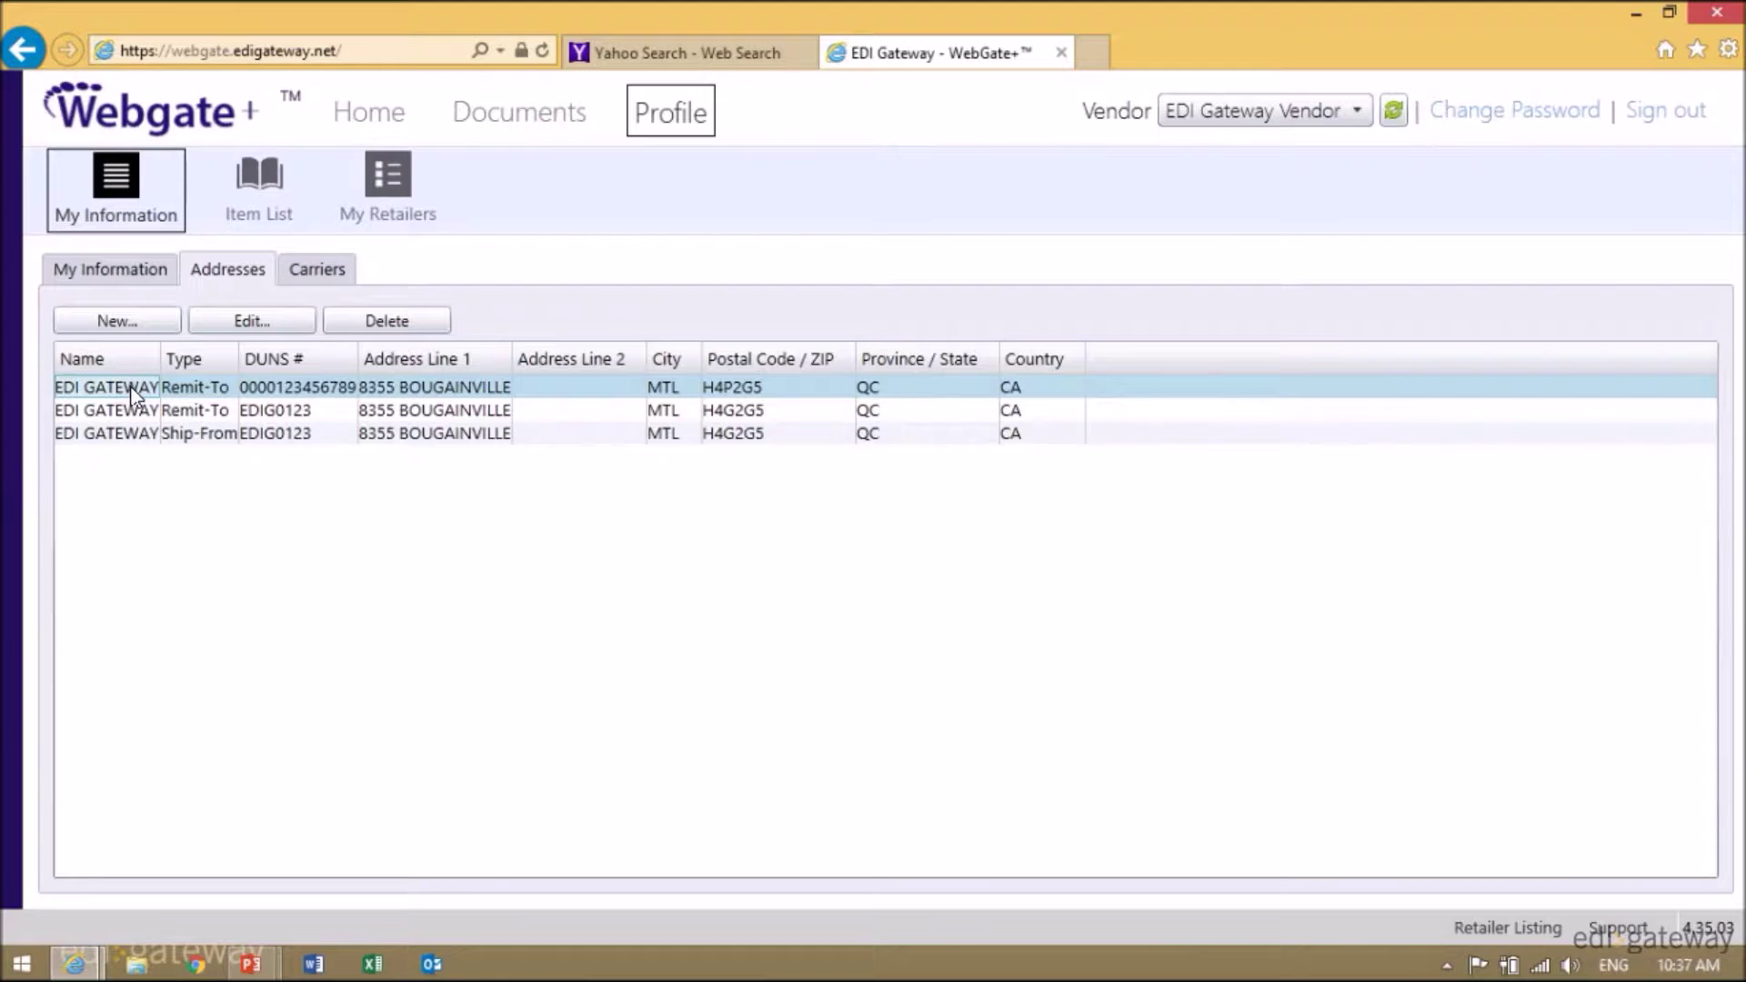
pyautogui.click(380, 325)
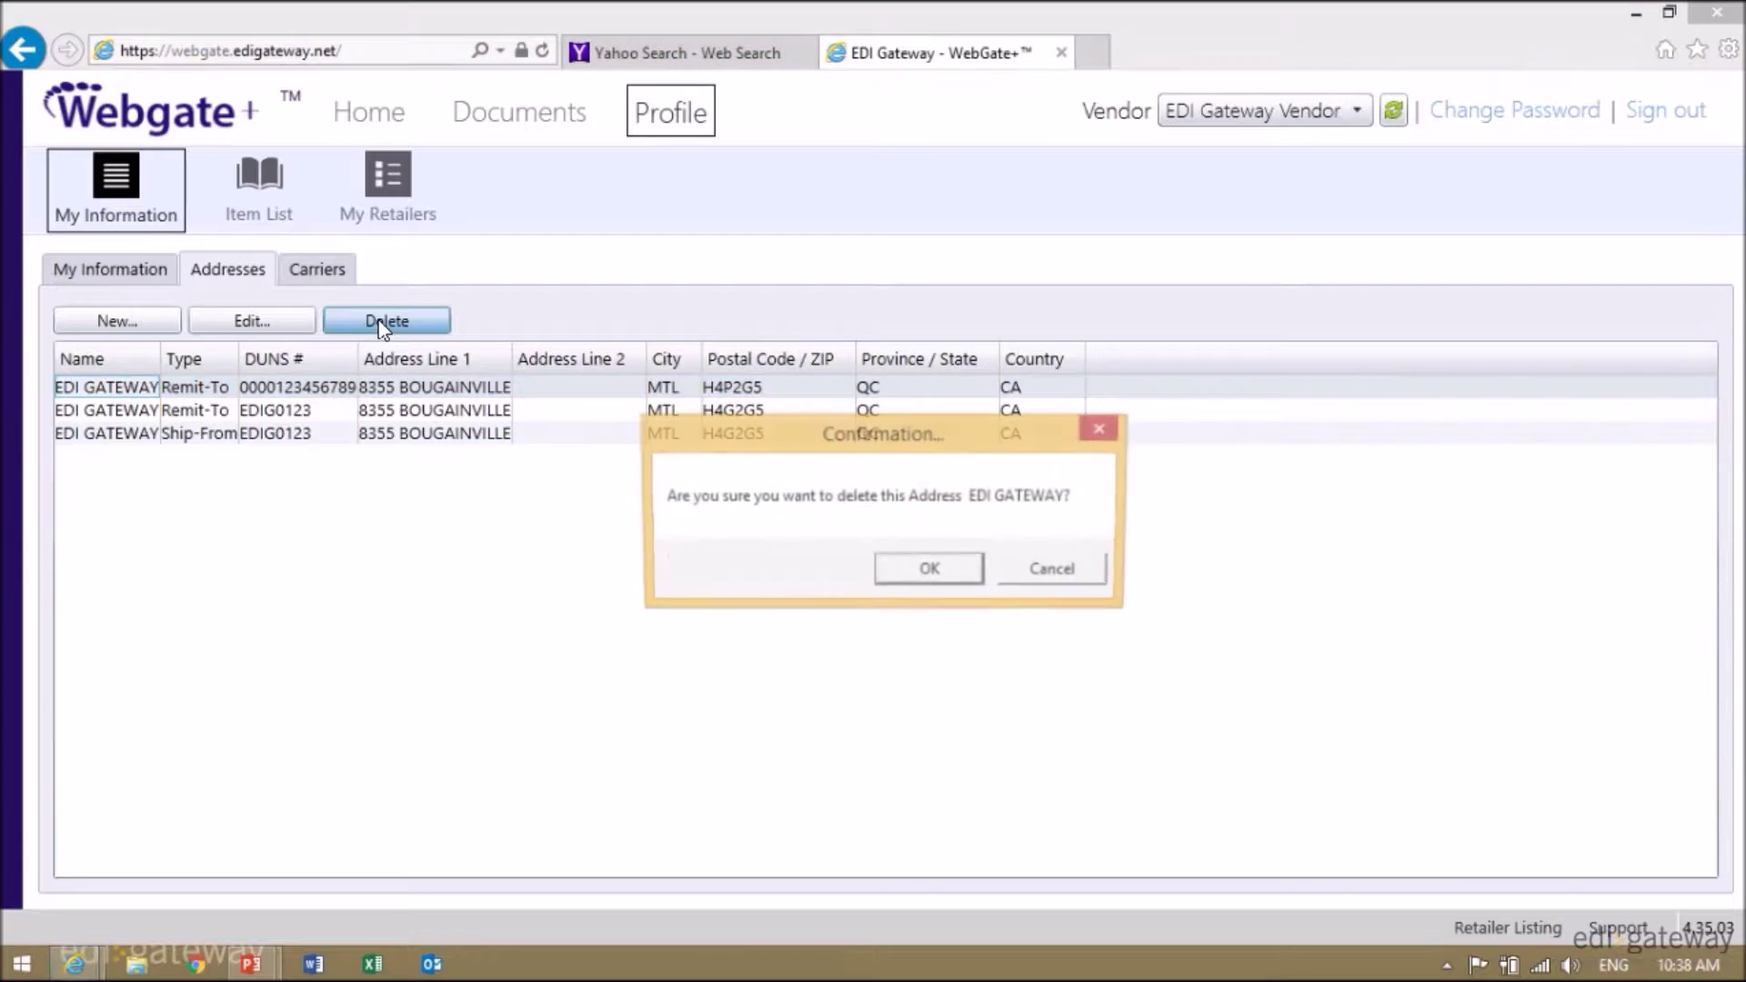
pyautogui.click(942, 575)
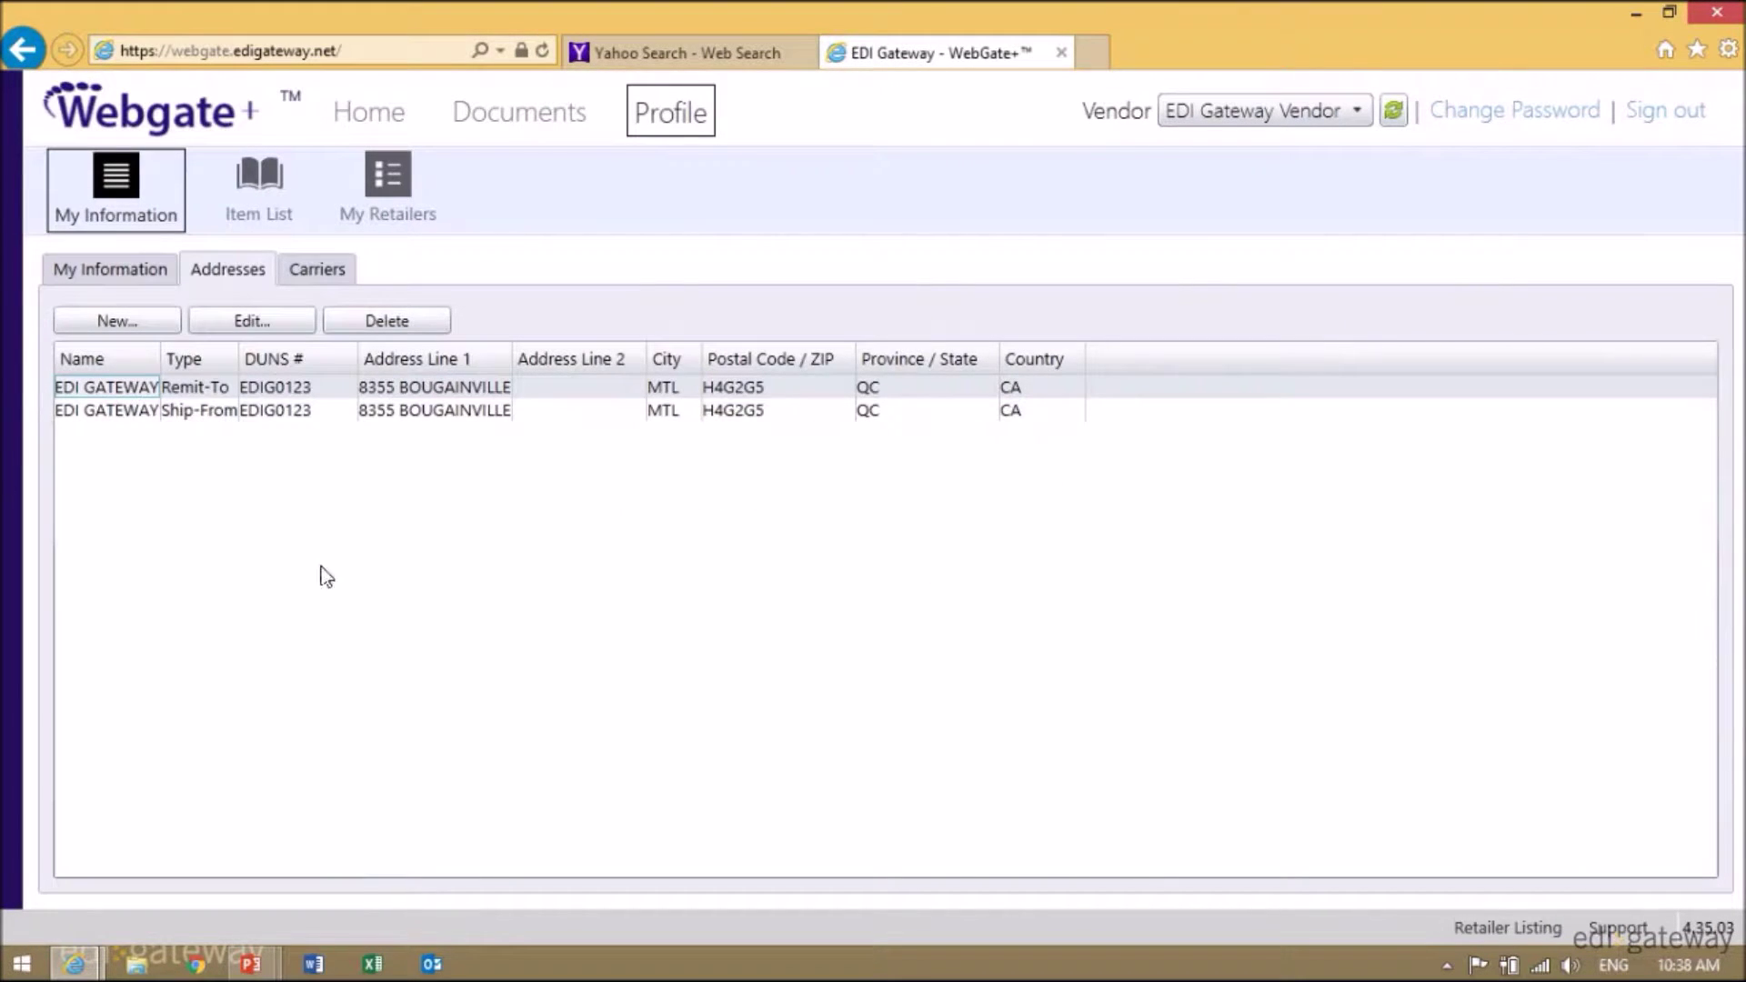
# - Review the remaining Remit-To address unchanged and show the carriers list with FEDX
pyautogui.click(124, 386)
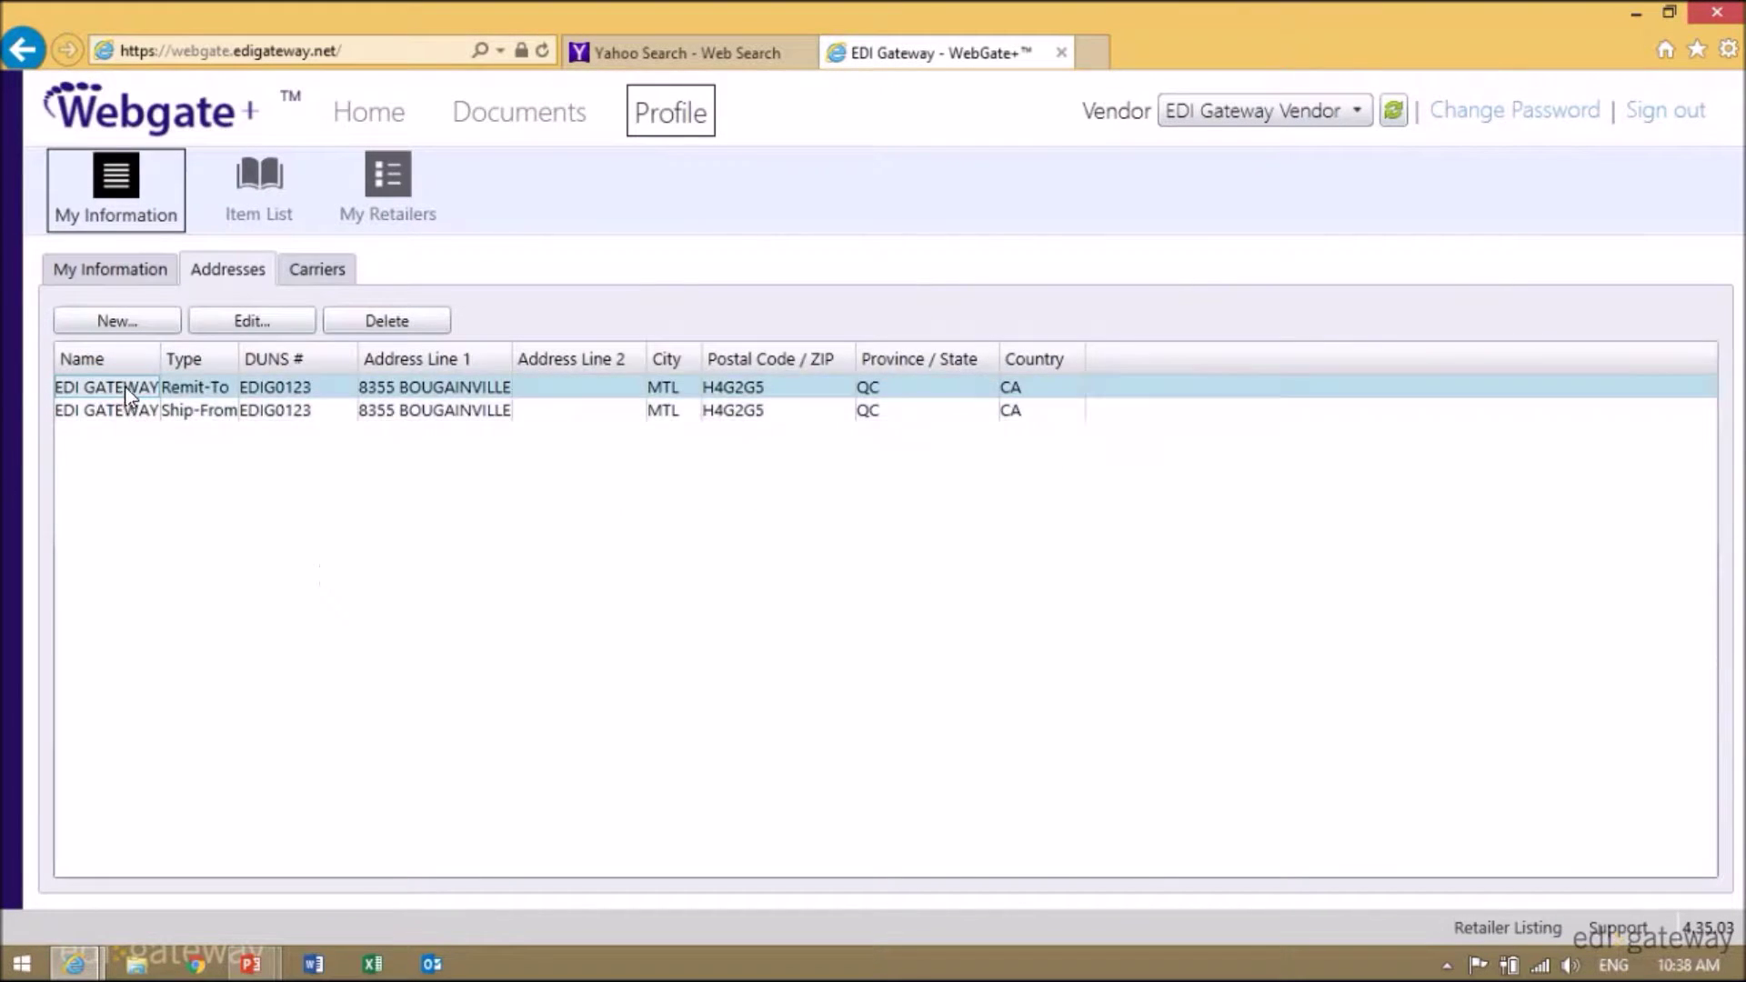
pyautogui.click(249, 318)
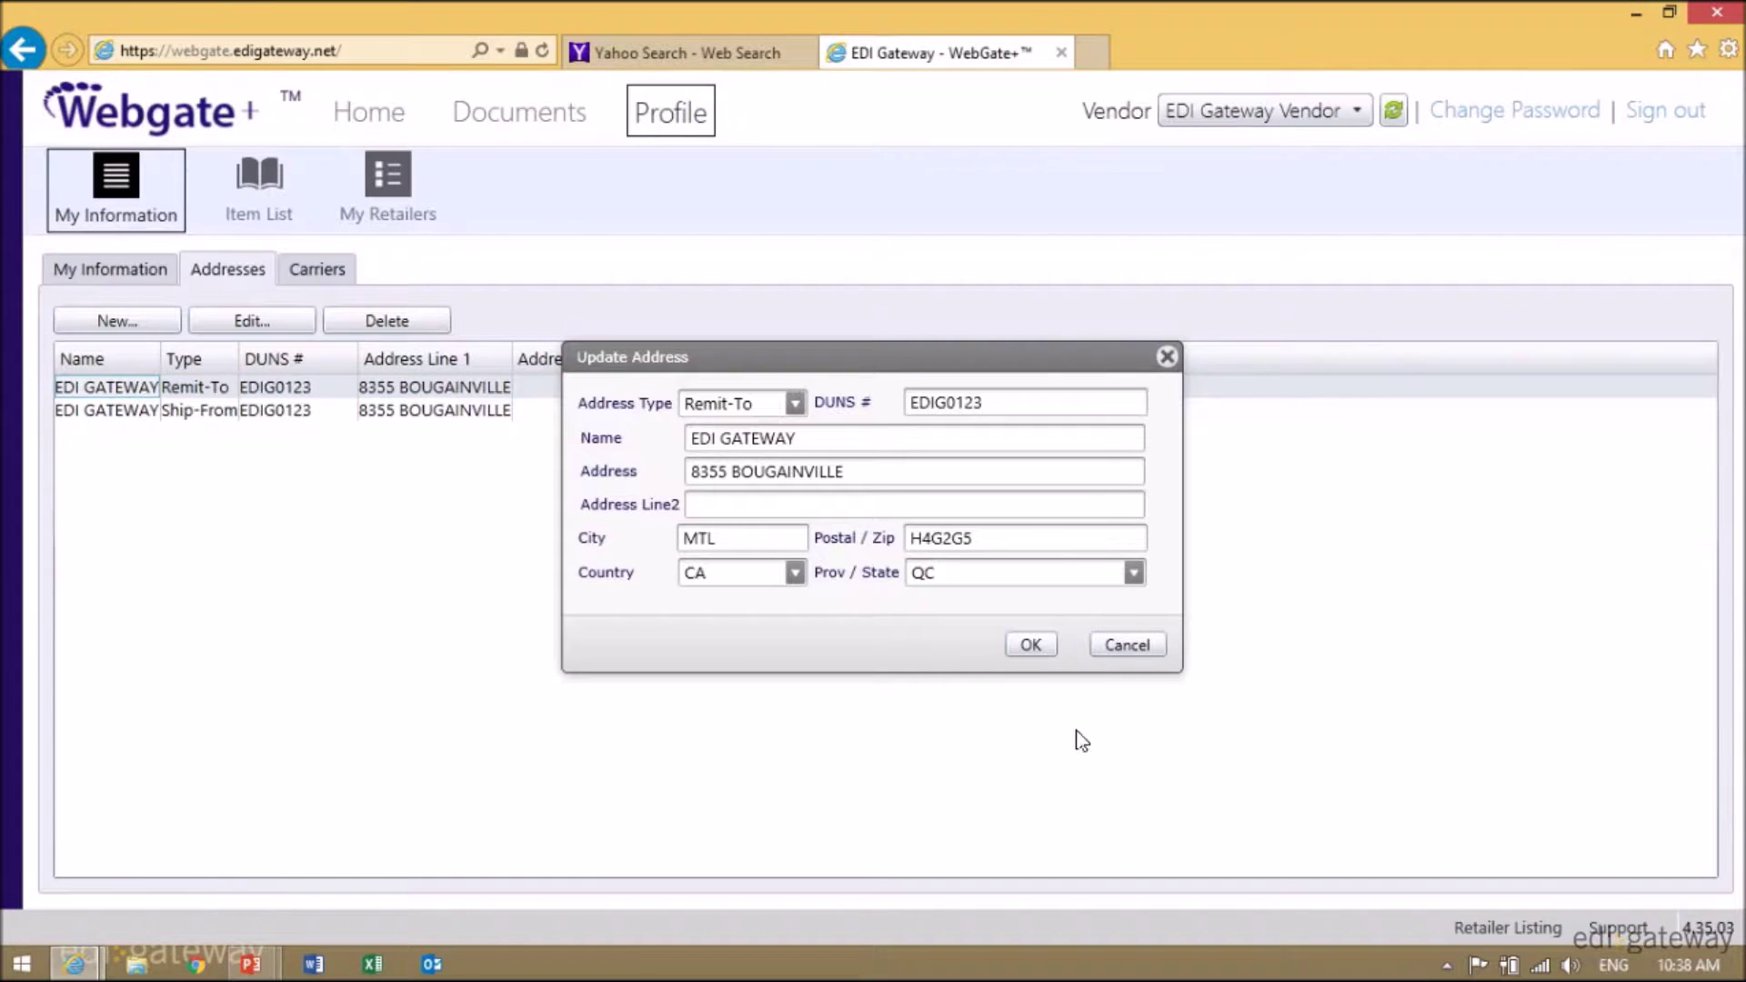
pyautogui.click(1031, 645)
pyautogui.click(317, 271)
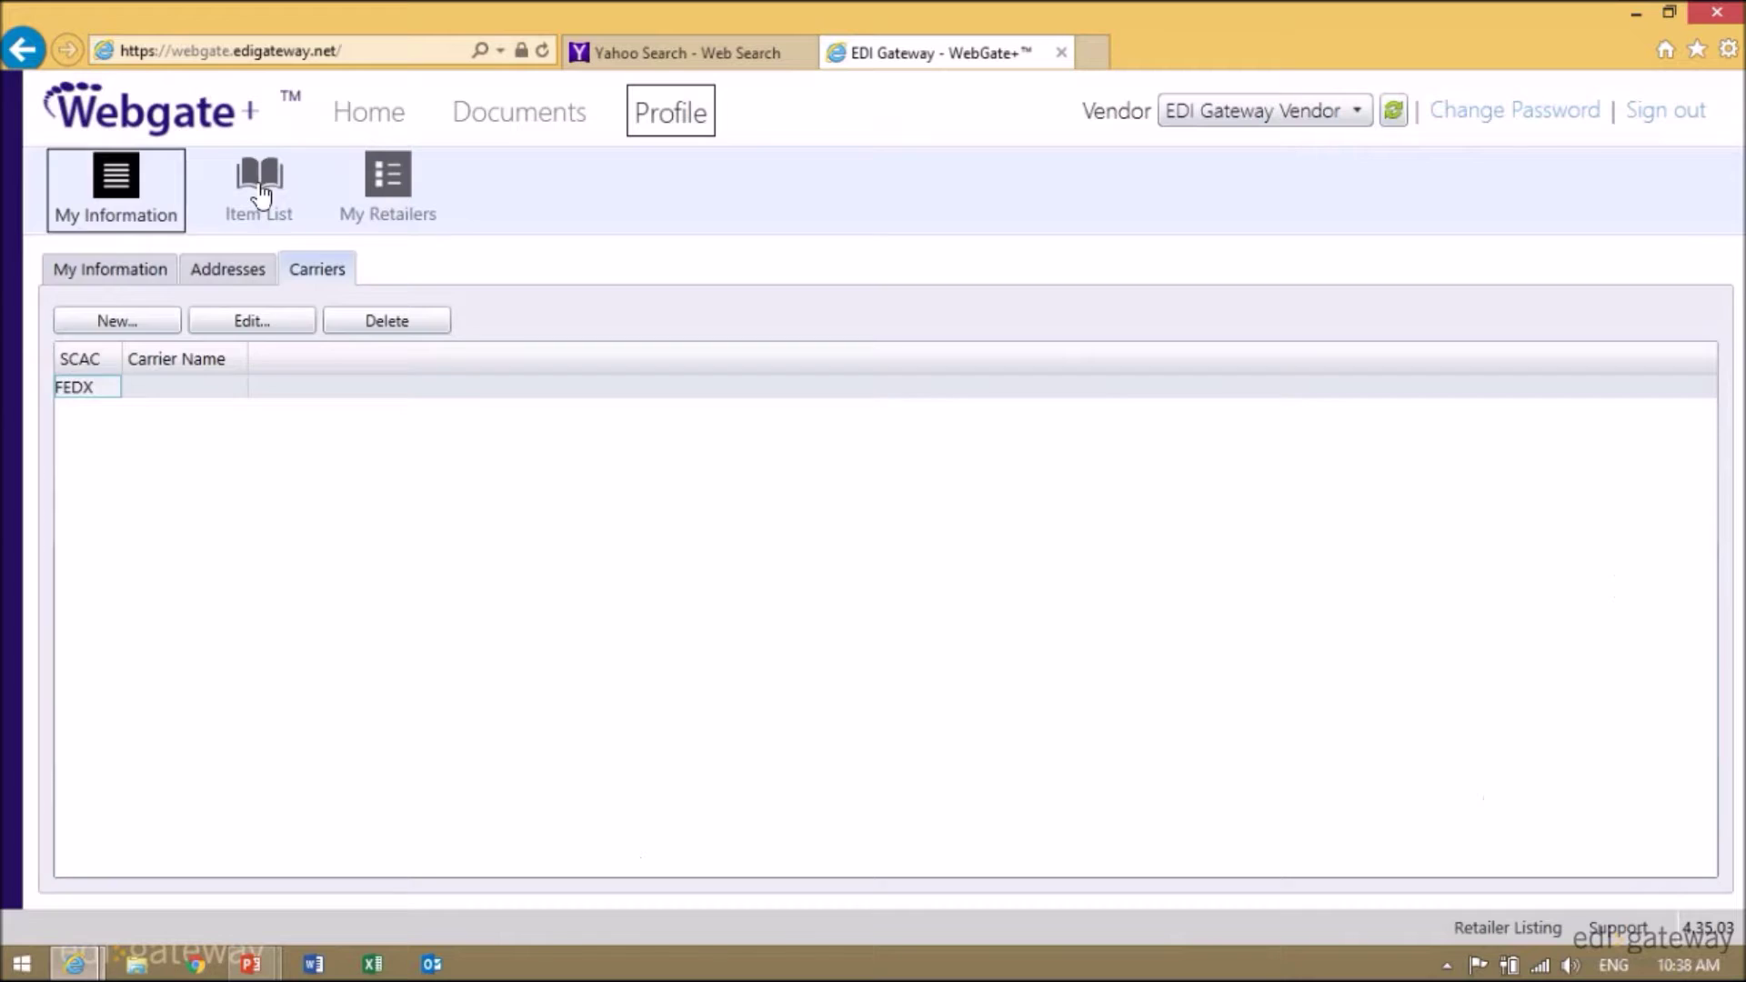
# - Download the item import CSV template to the Desktop as ItemImportTemplate and view it in Excel
pyautogui.click(259, 187)
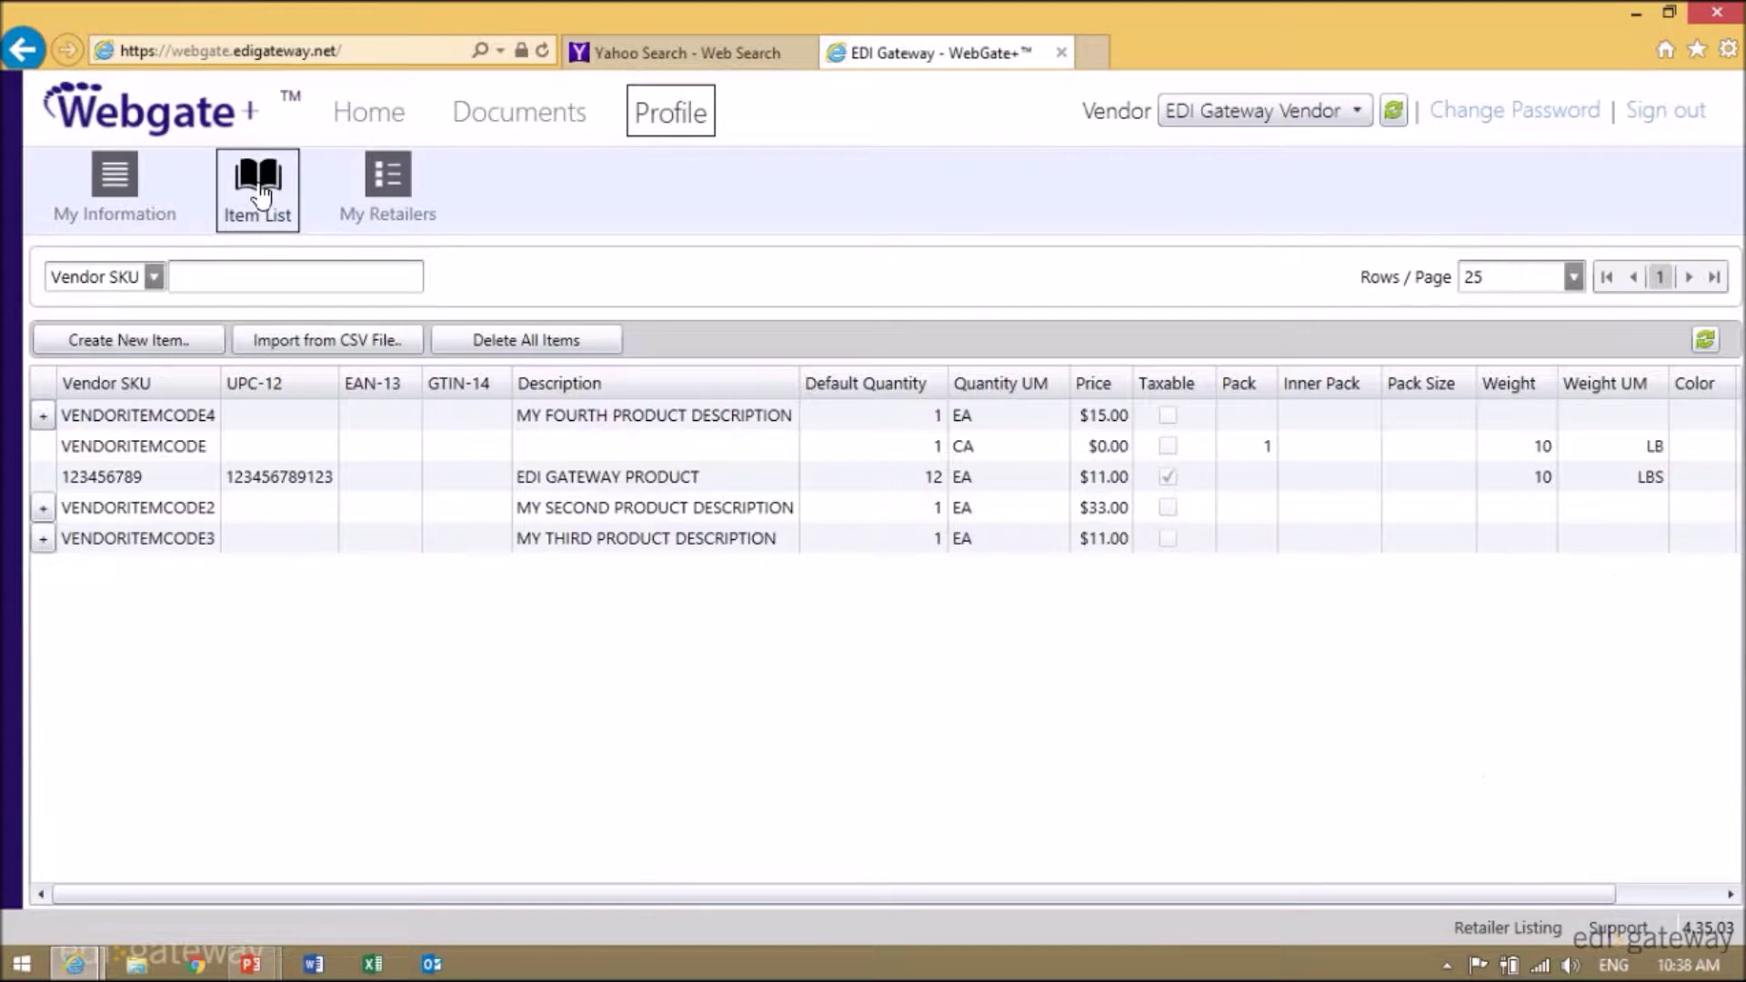
pyautogui.click(340, 336)
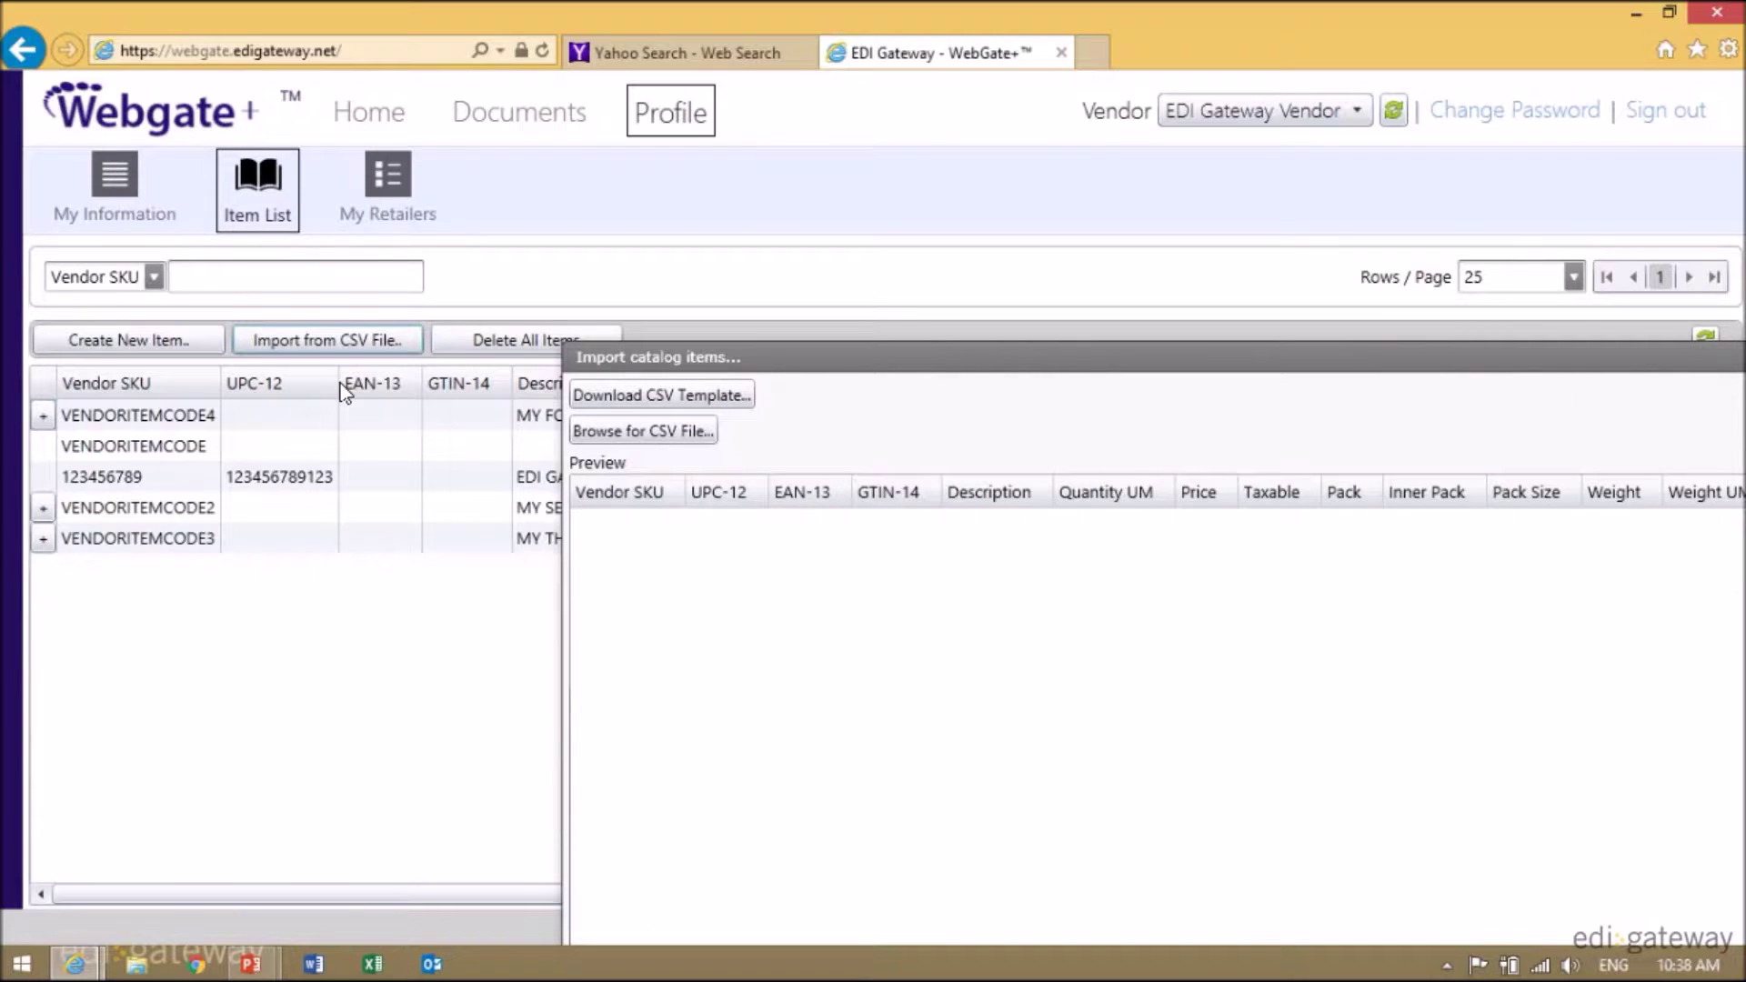
pyautogui.click(681, 397)
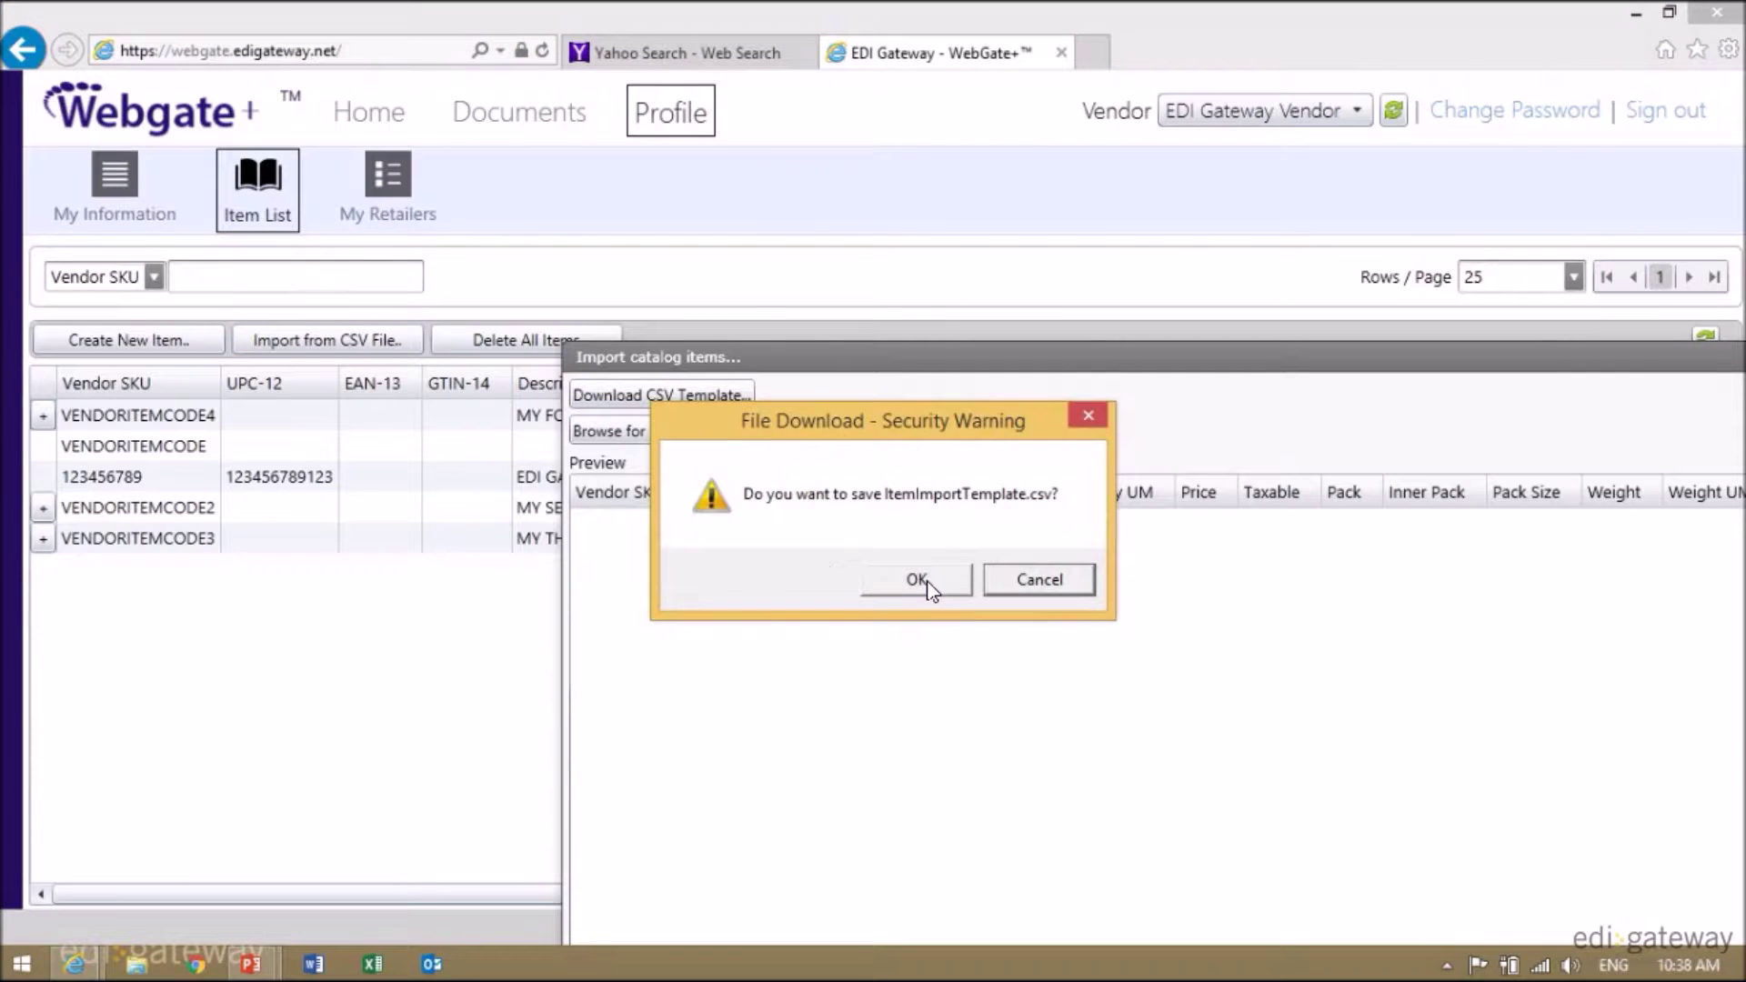
pyautogui.click(917, 581)
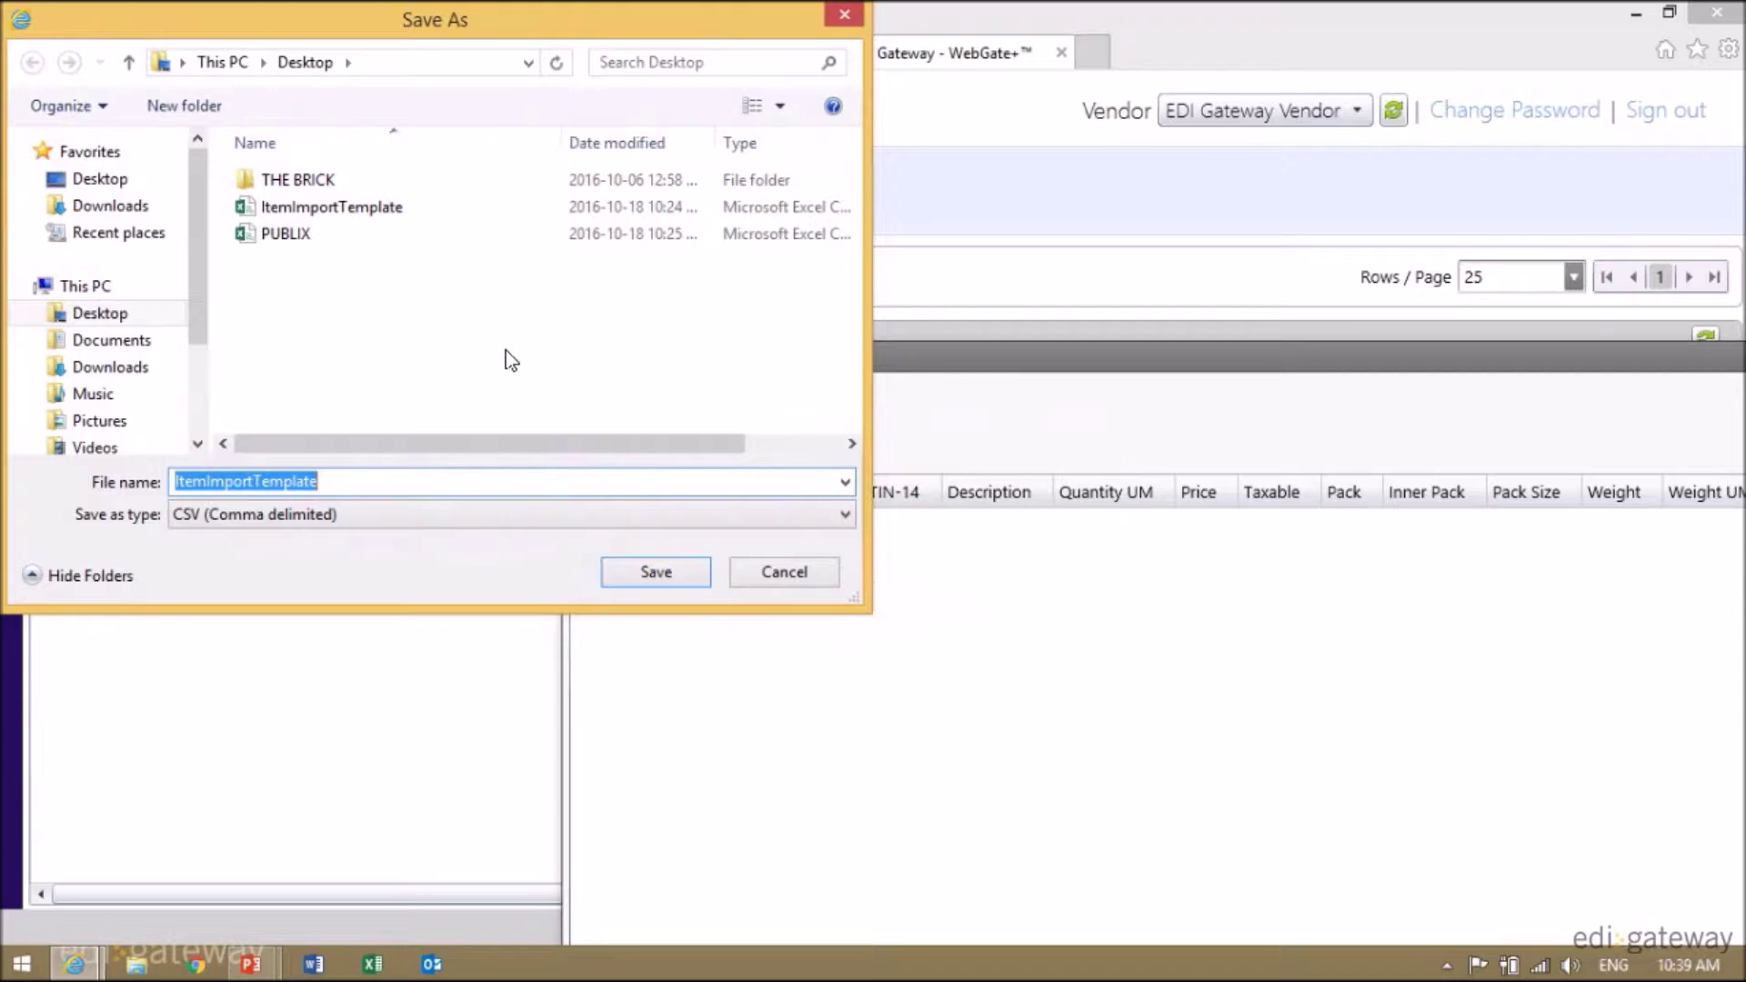
pyautogui.click(332, 214)
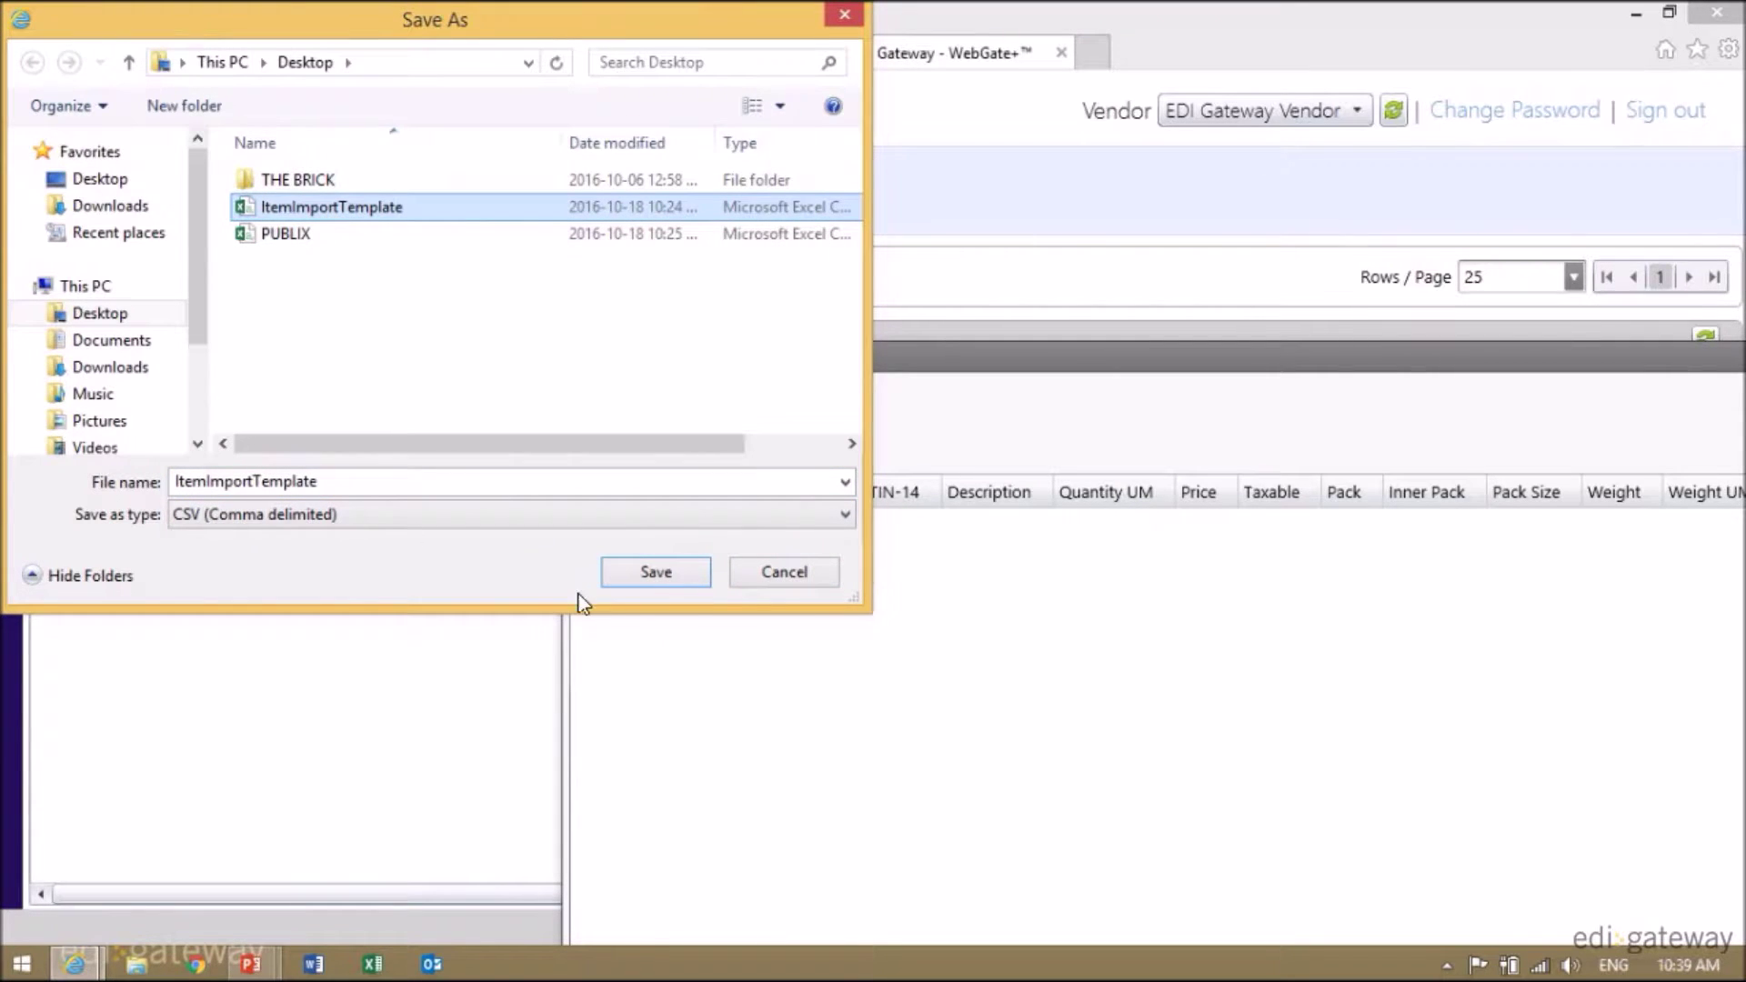
pyautogui.click(848, 11)
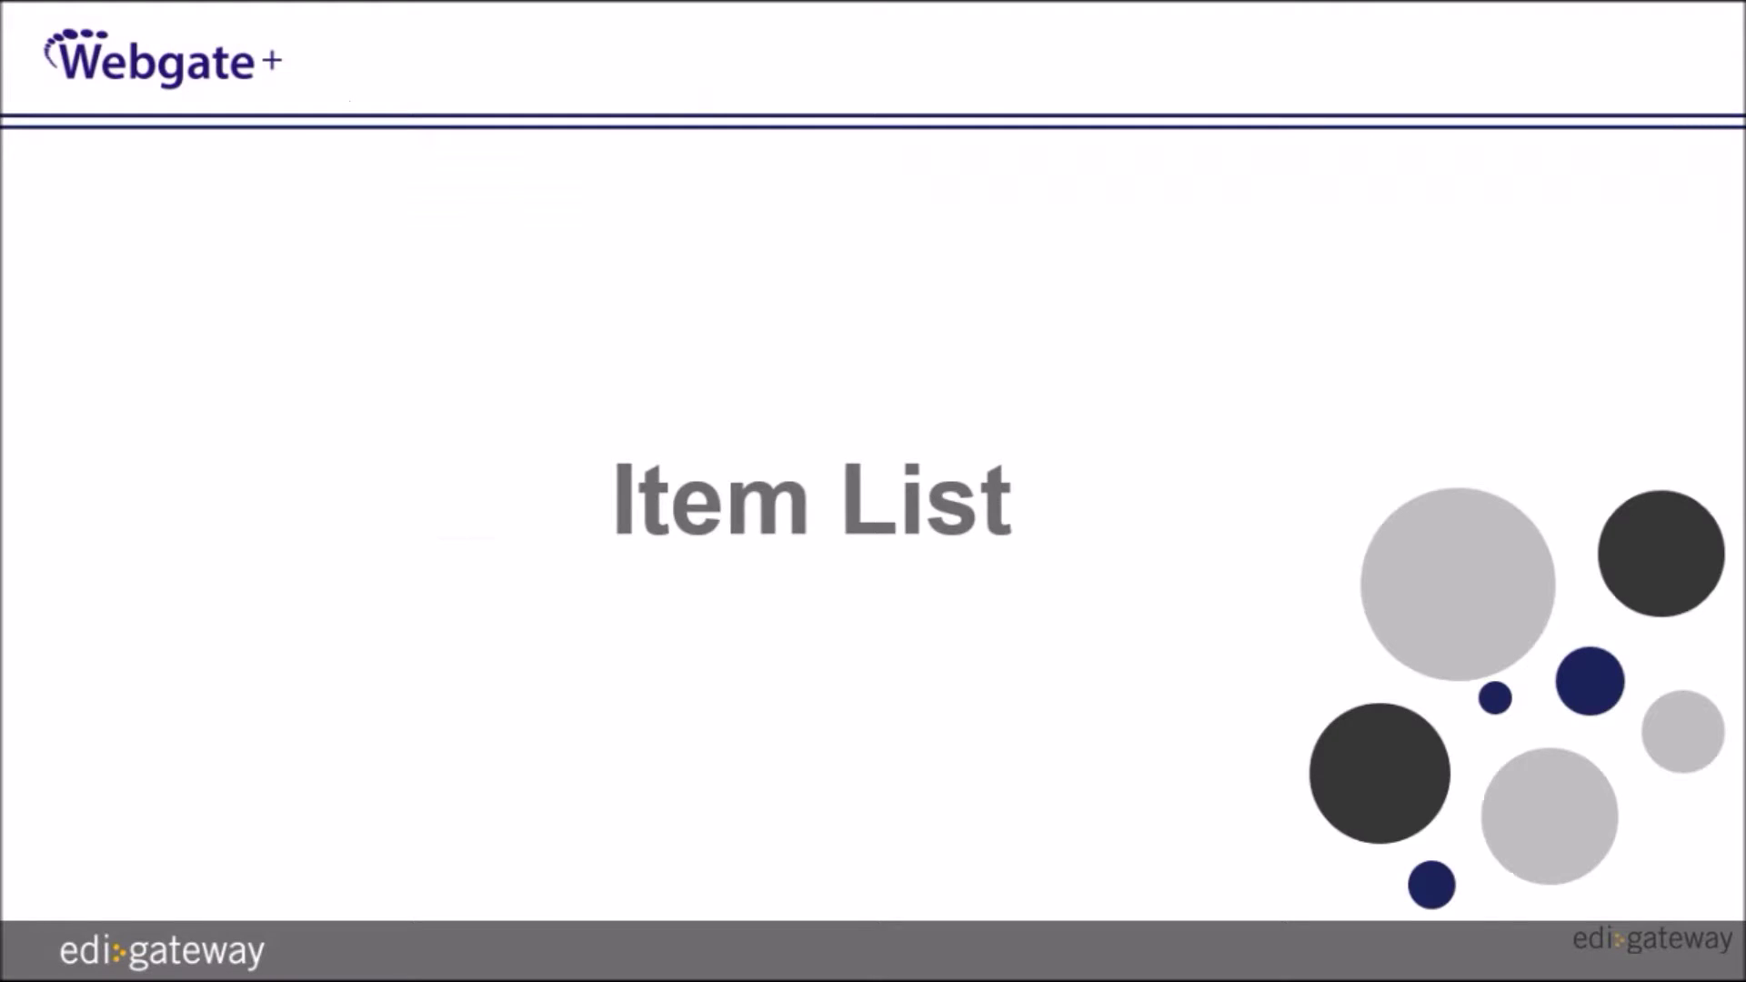
pyautogui.hotkey('alt', 'Tab')
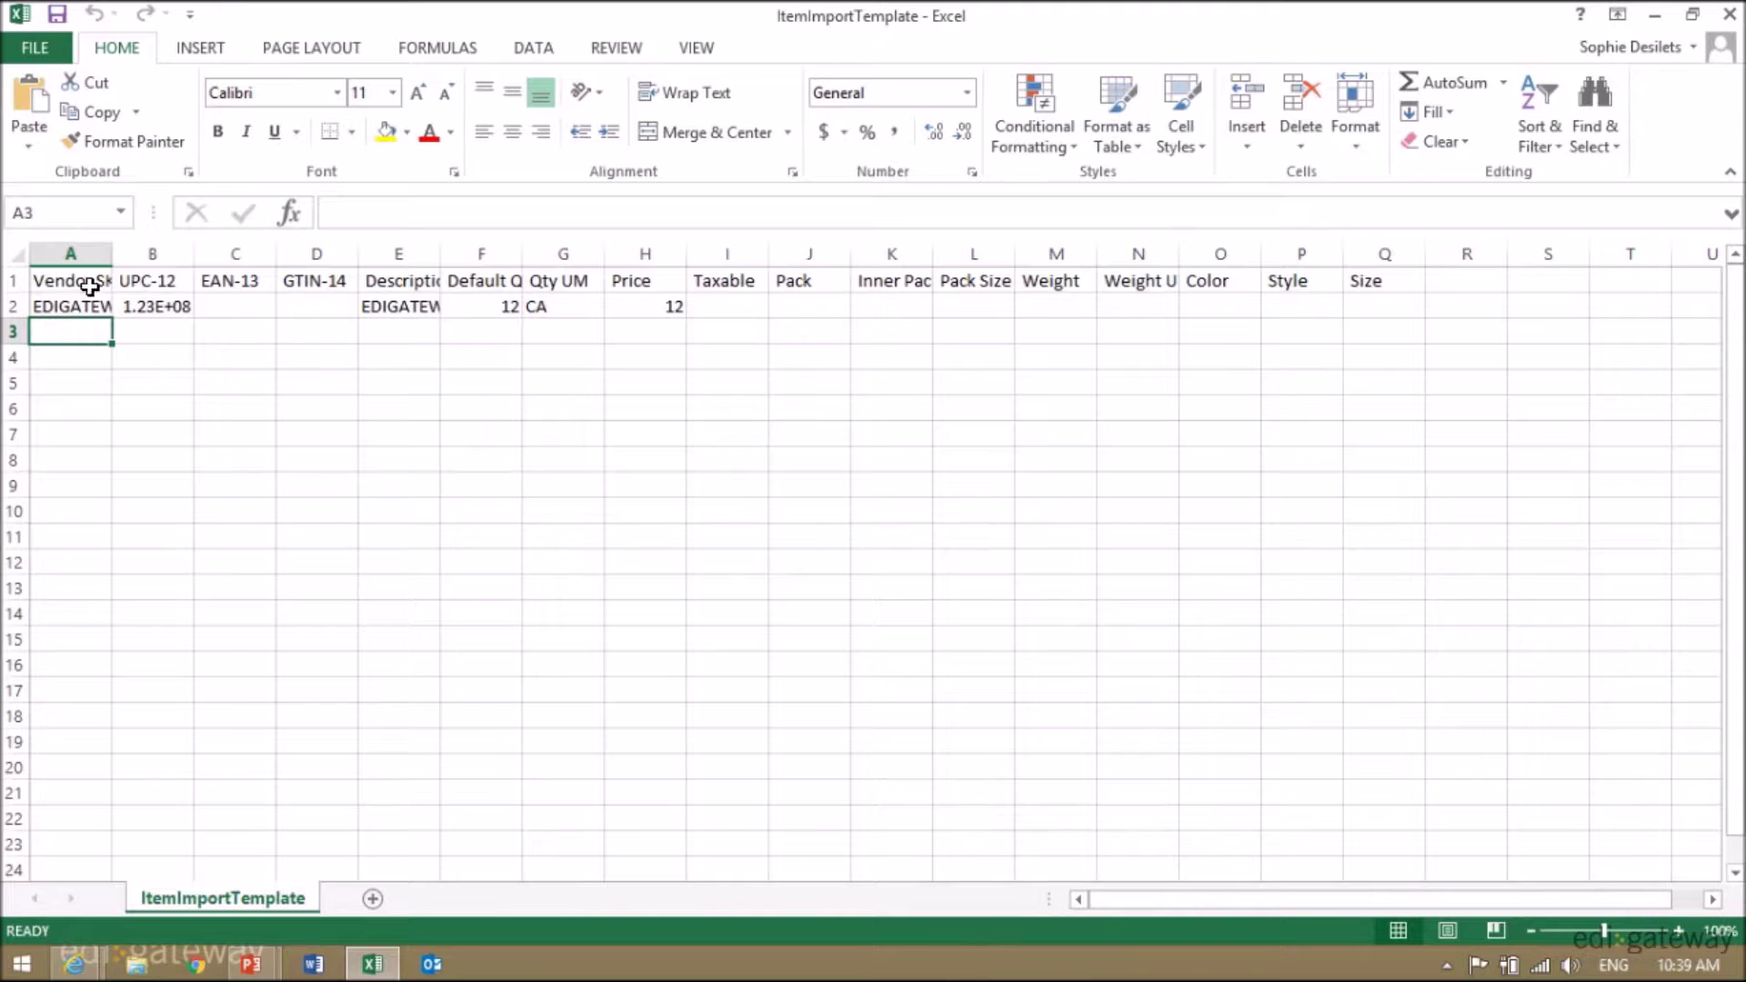
pyautogui.click(74, 251)
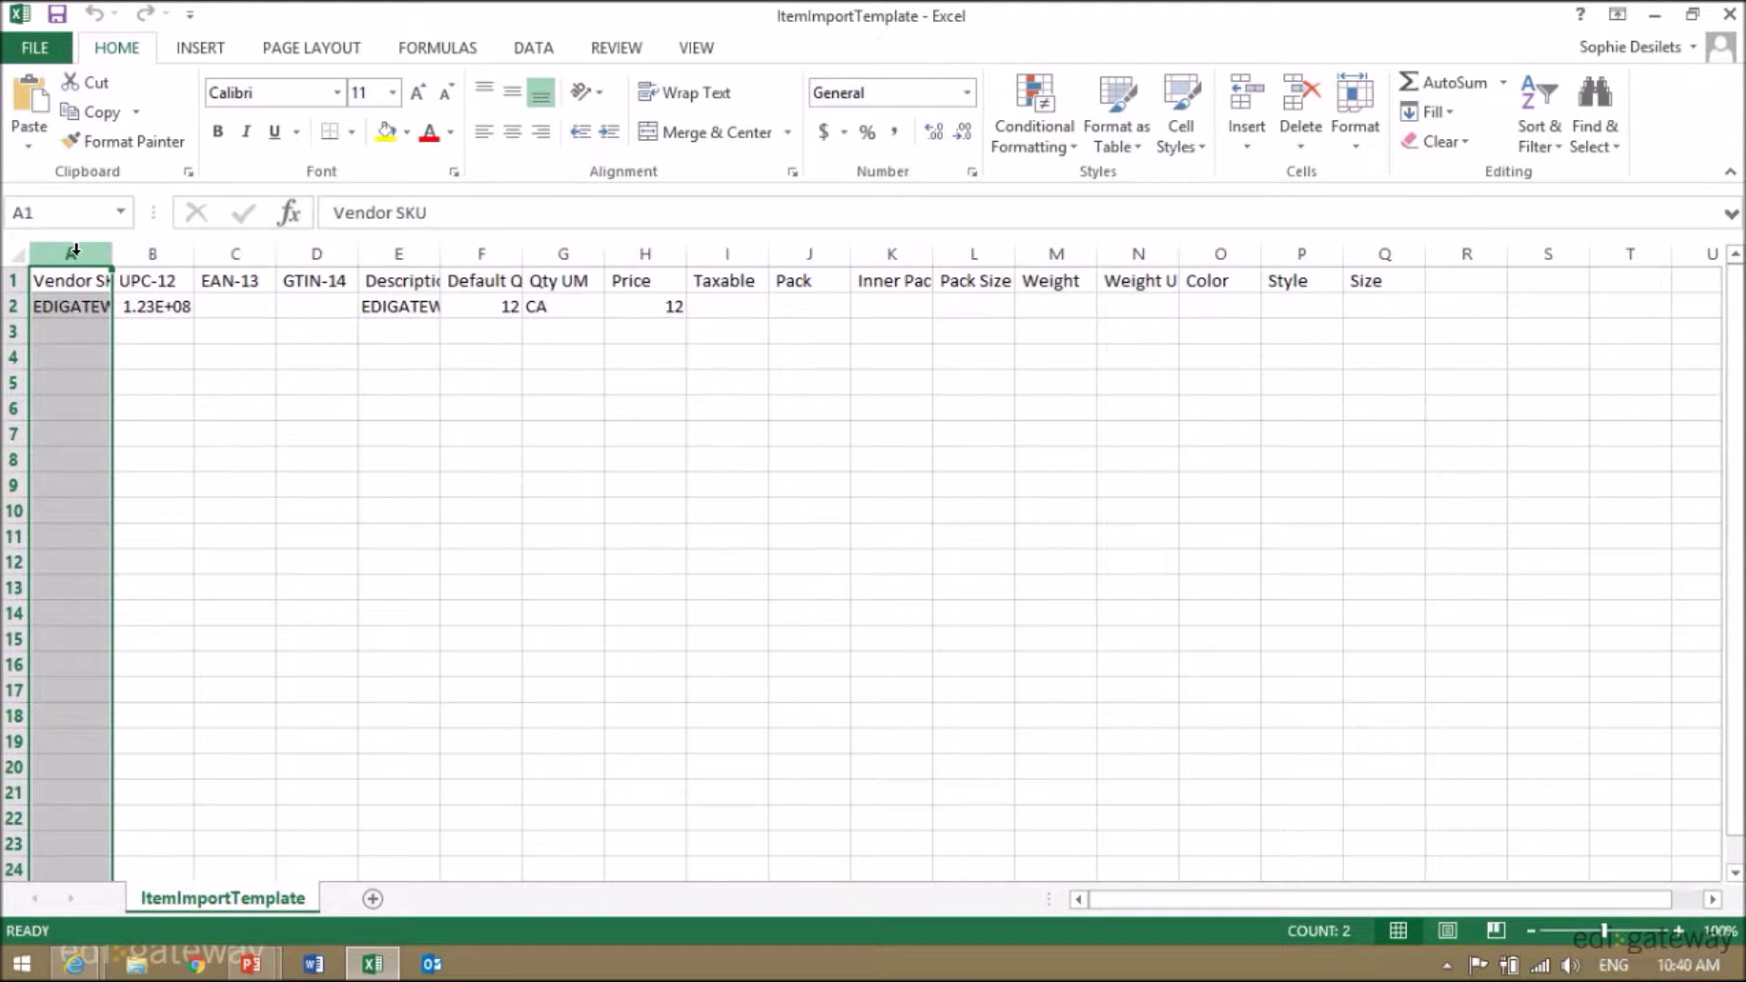
pyautogui.click(408, 247)
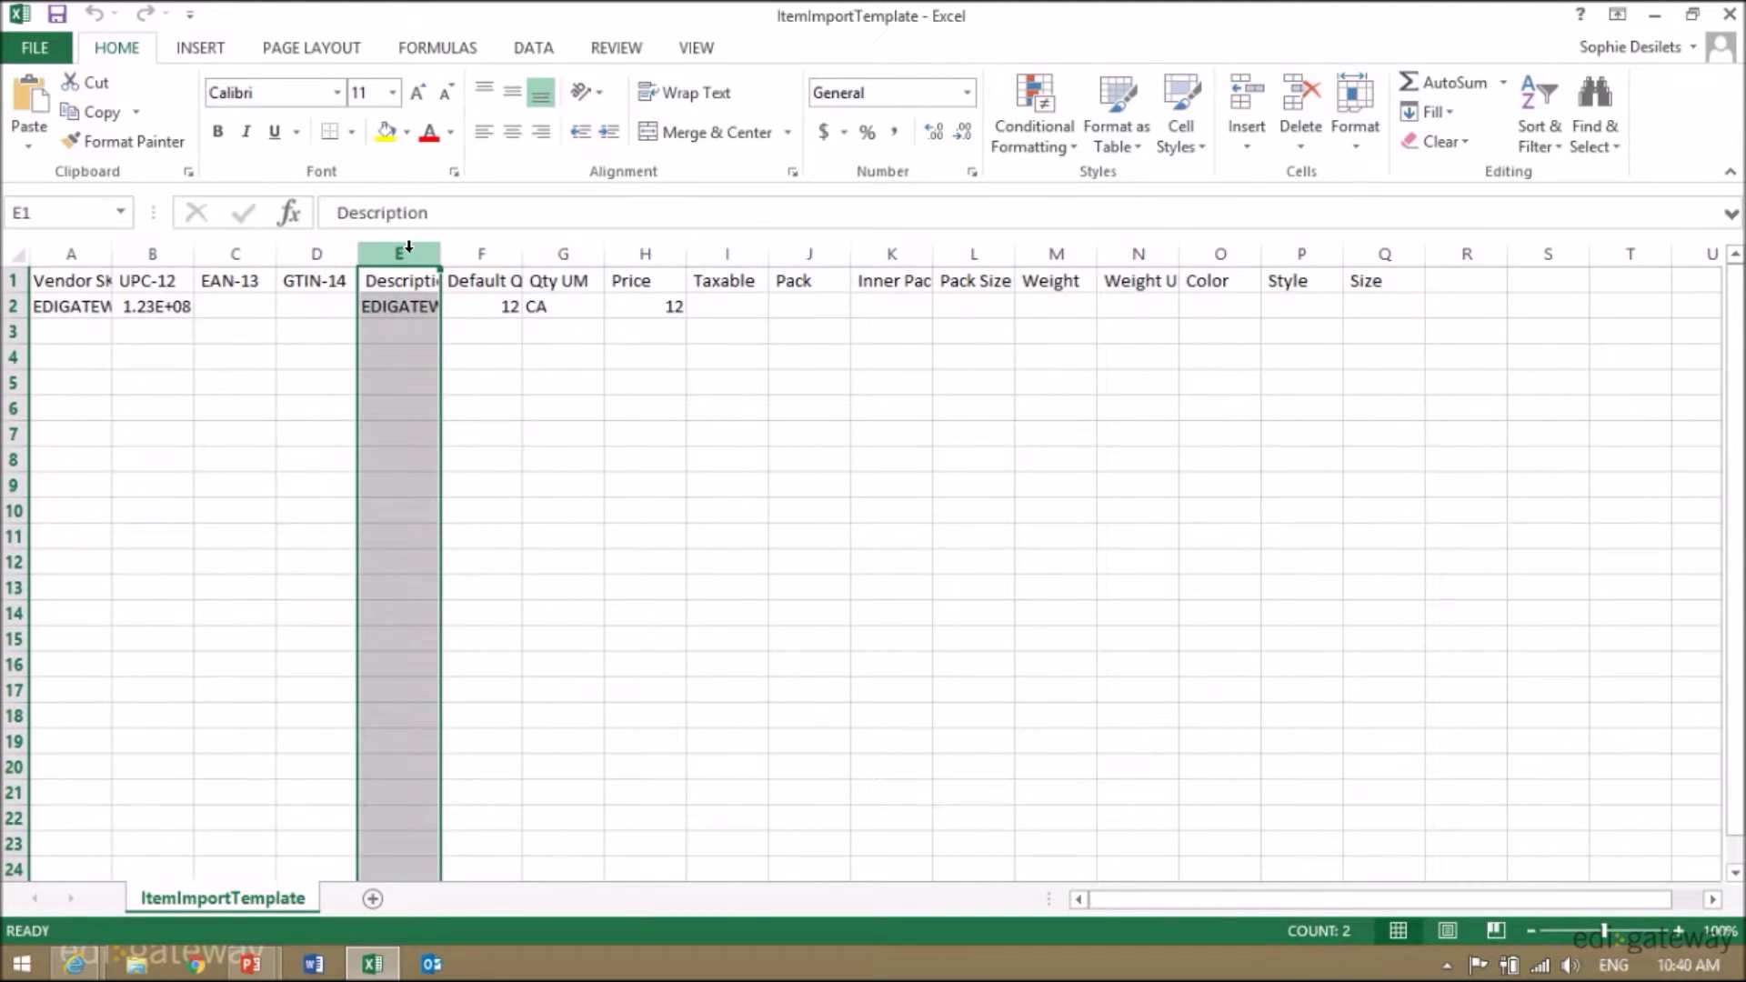
pyautogui.click(491, 240)
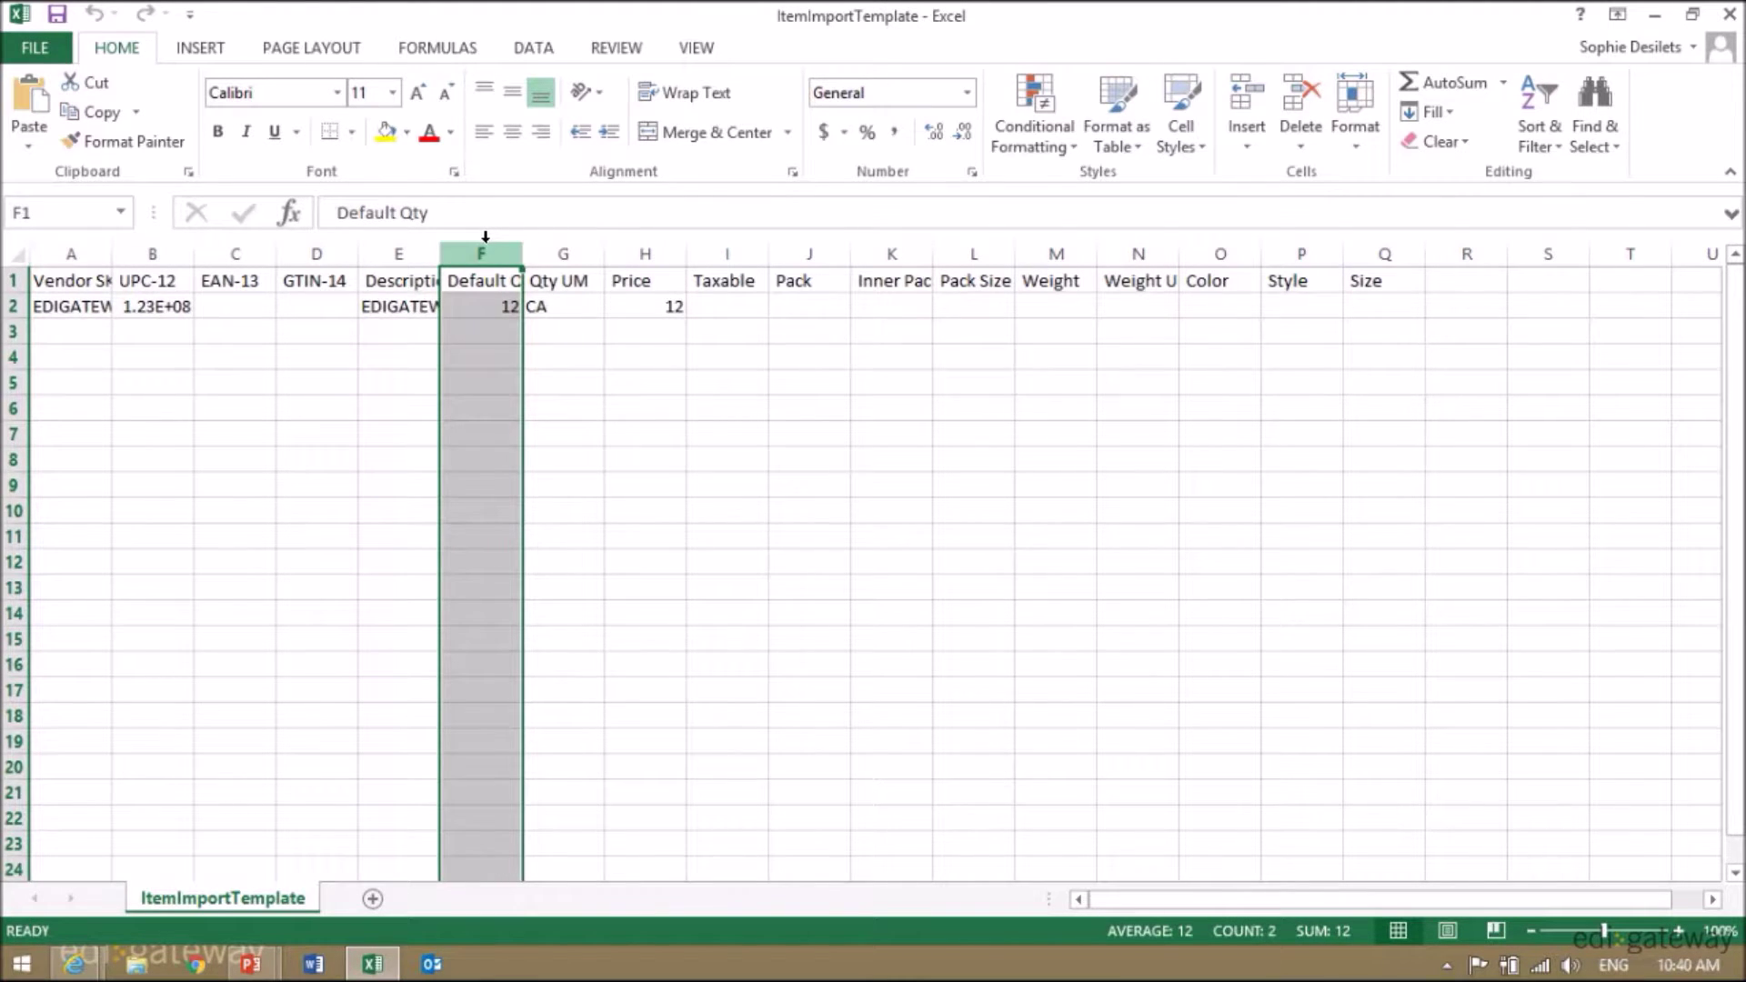
pyautogui.click(570, 250)
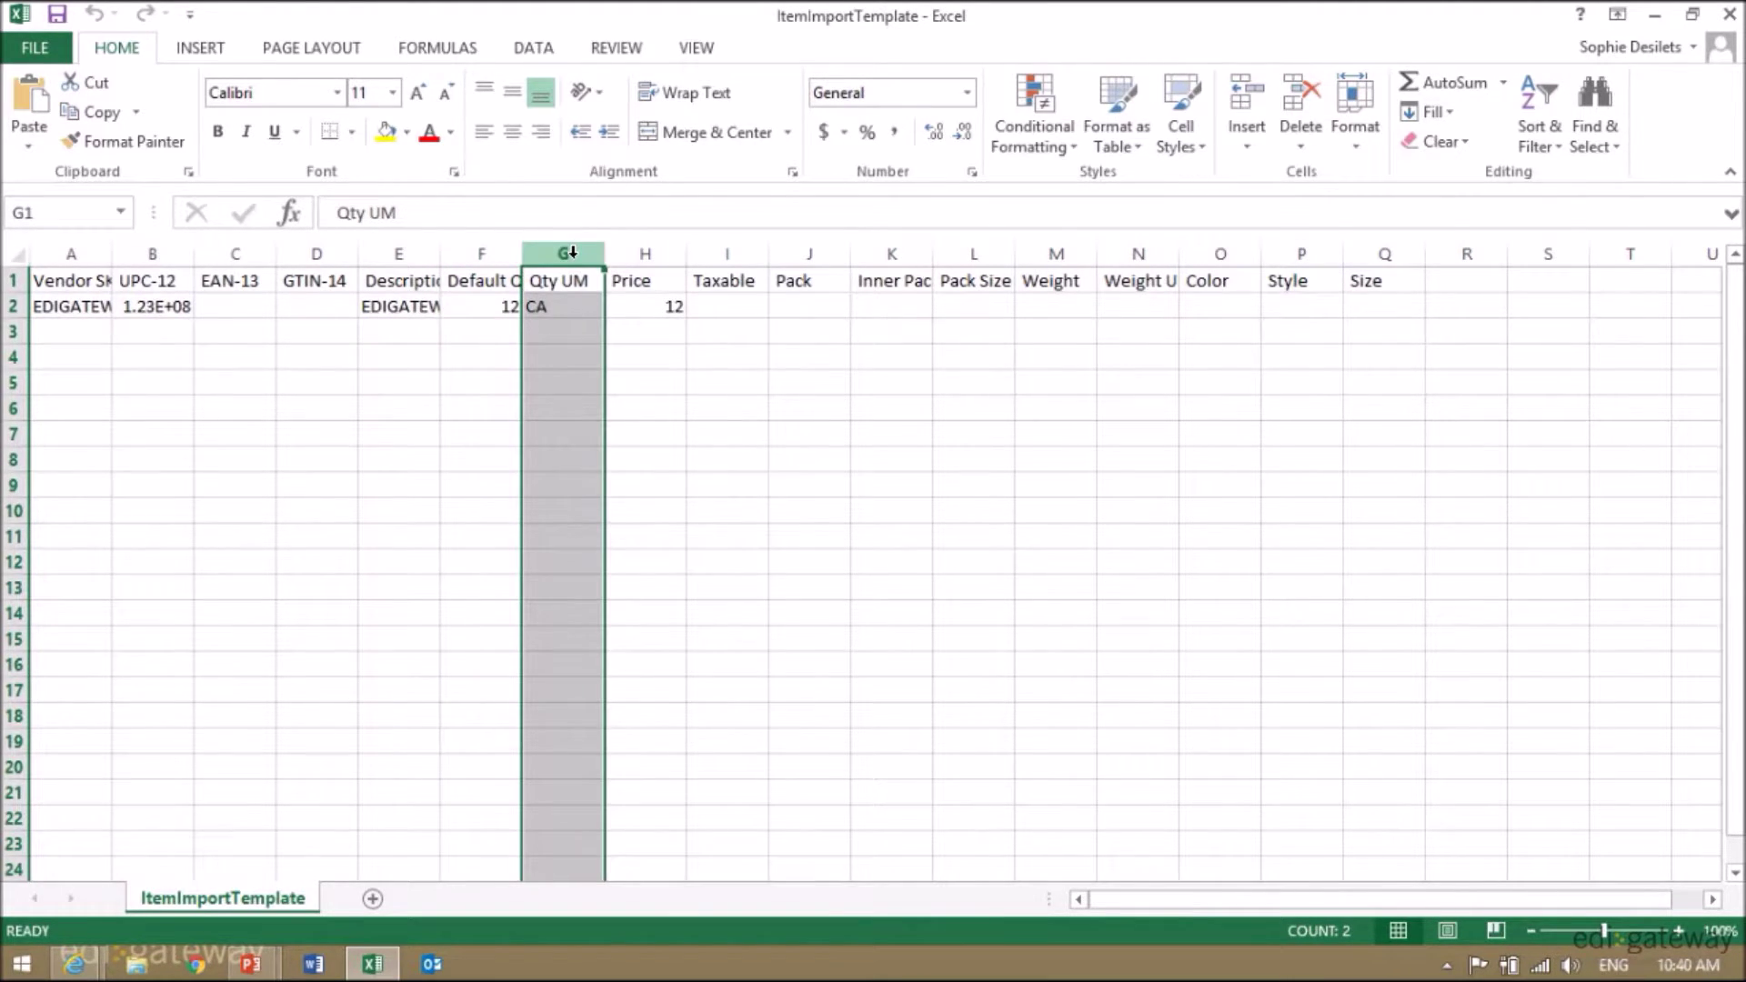
pyautogui.click(636, 252)
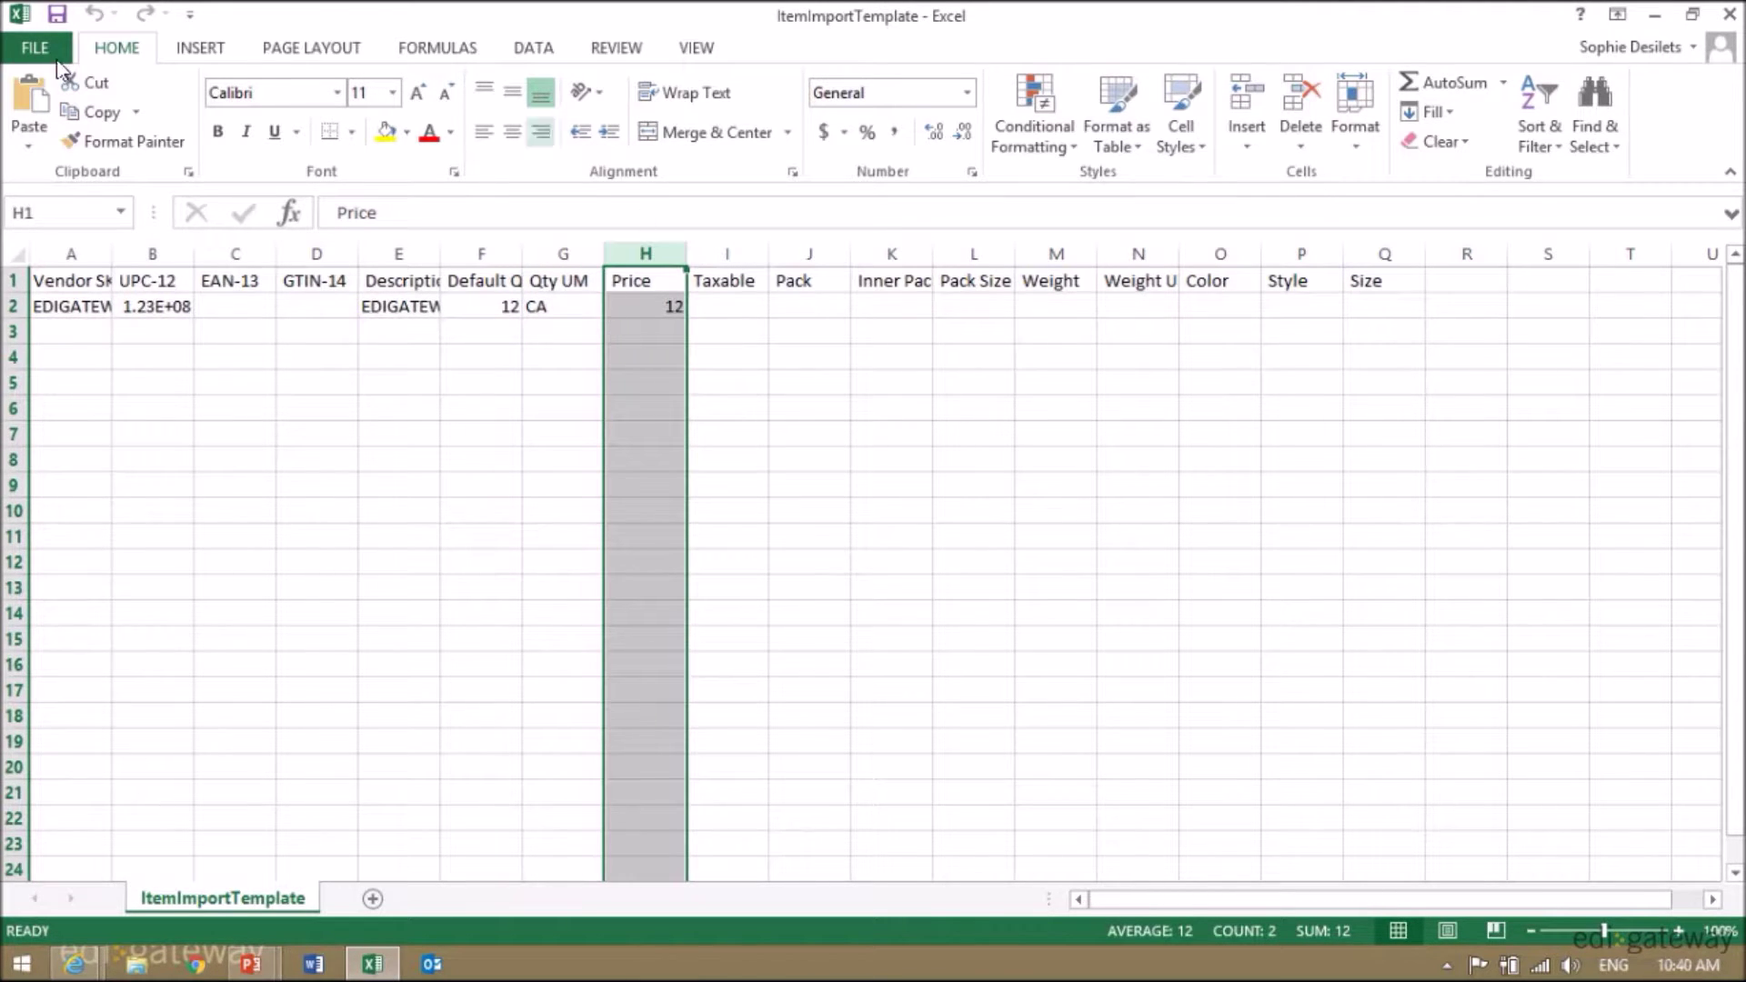
pyautogui.click(73, 331)
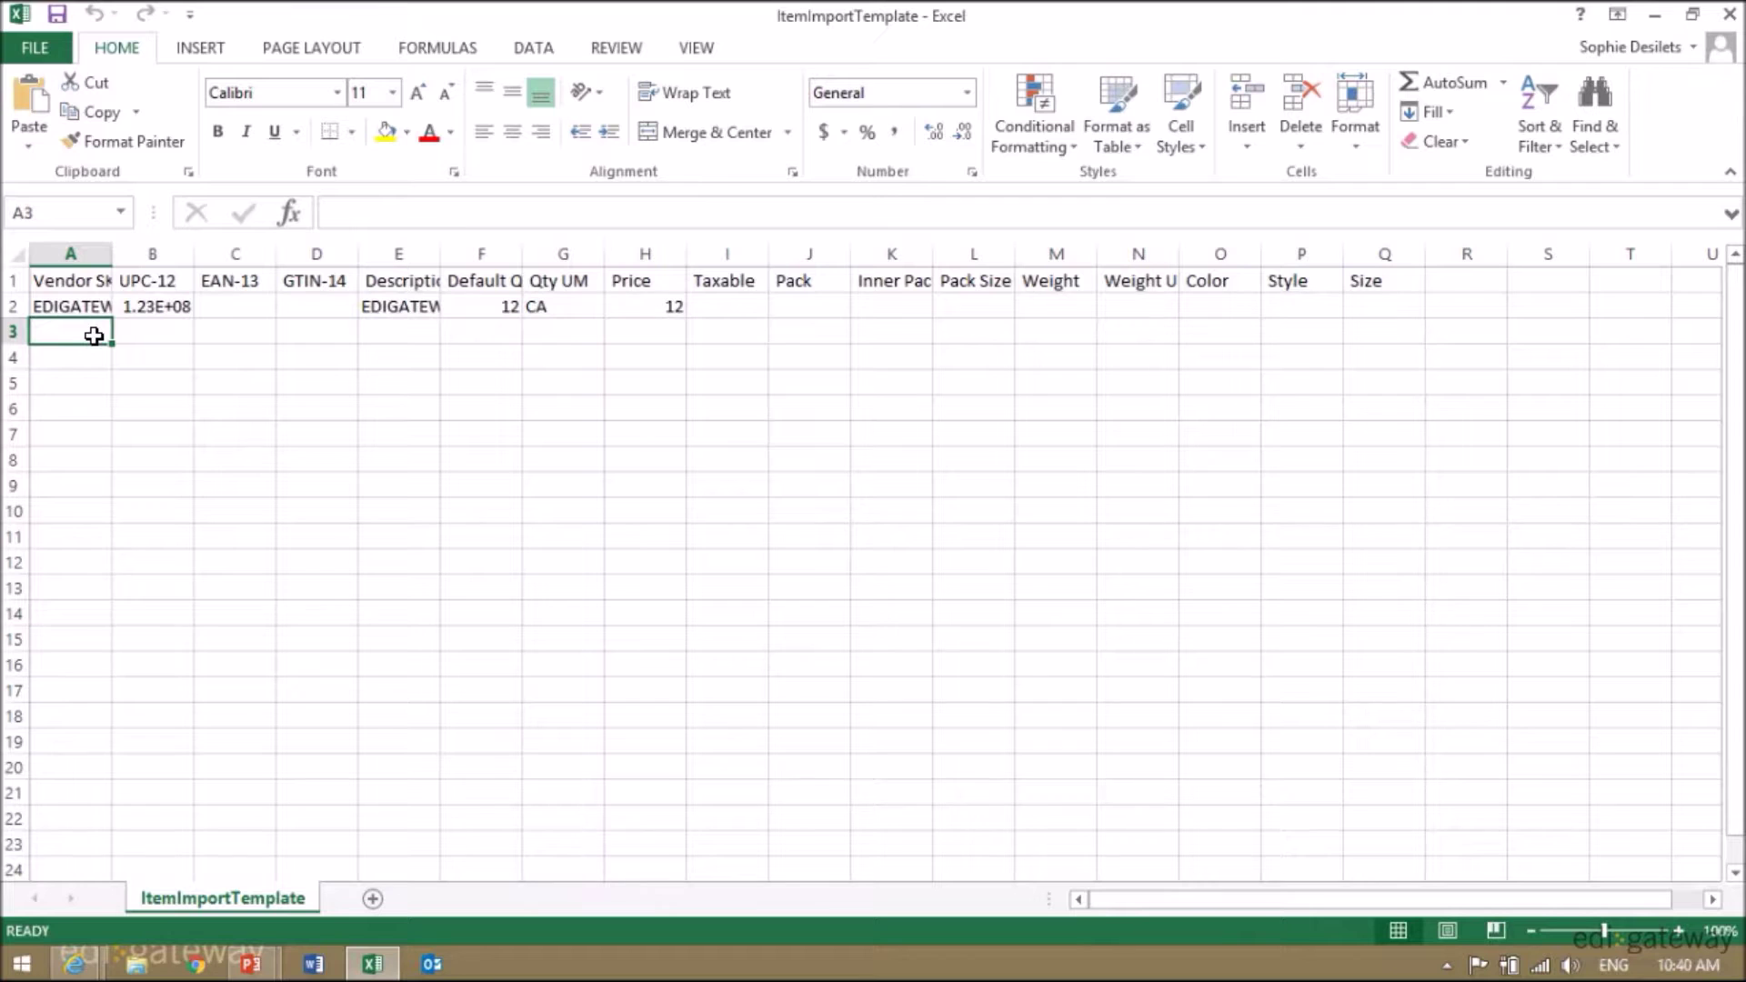
# - Fill row 3 with BASKETSCODE, BASKETS IN BLUE, quantity 20, unit CA, price 65
pyautogui.write('BASKETS')
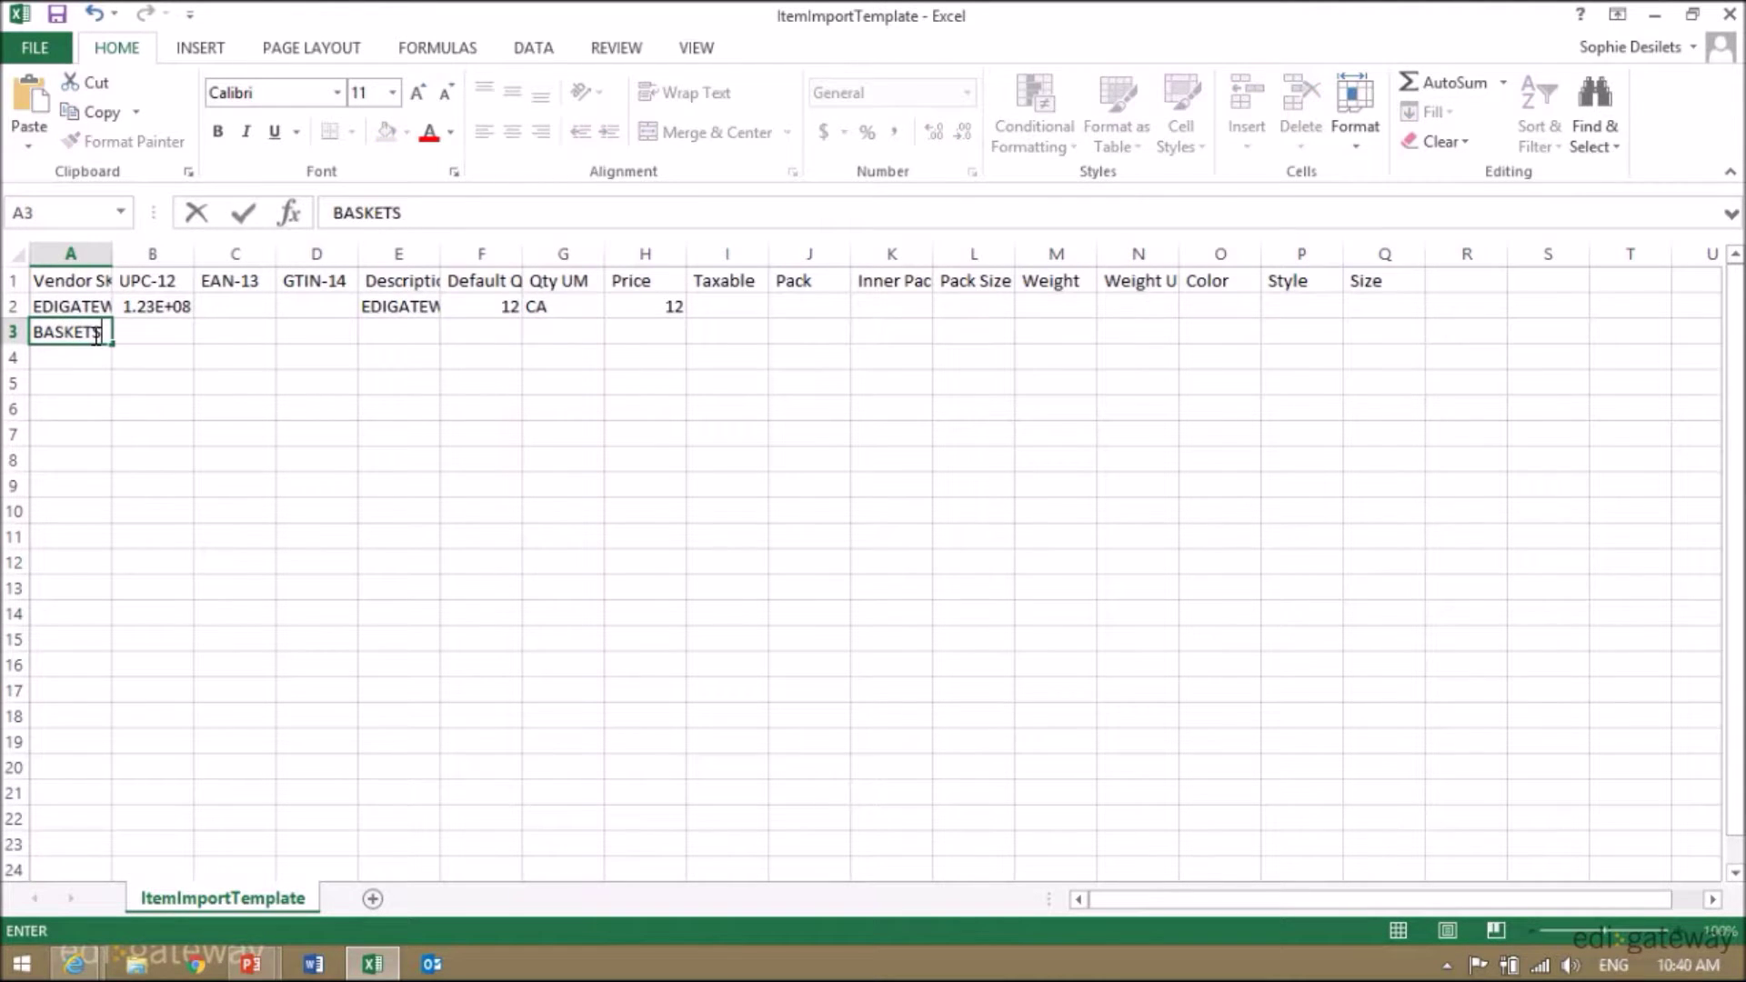
pyautogui.write('CODE')
pyautogui.press('Tab')
pyautogui.press('Tab')
pyautogui.press('Tab')
pyautogui.press('Tab')
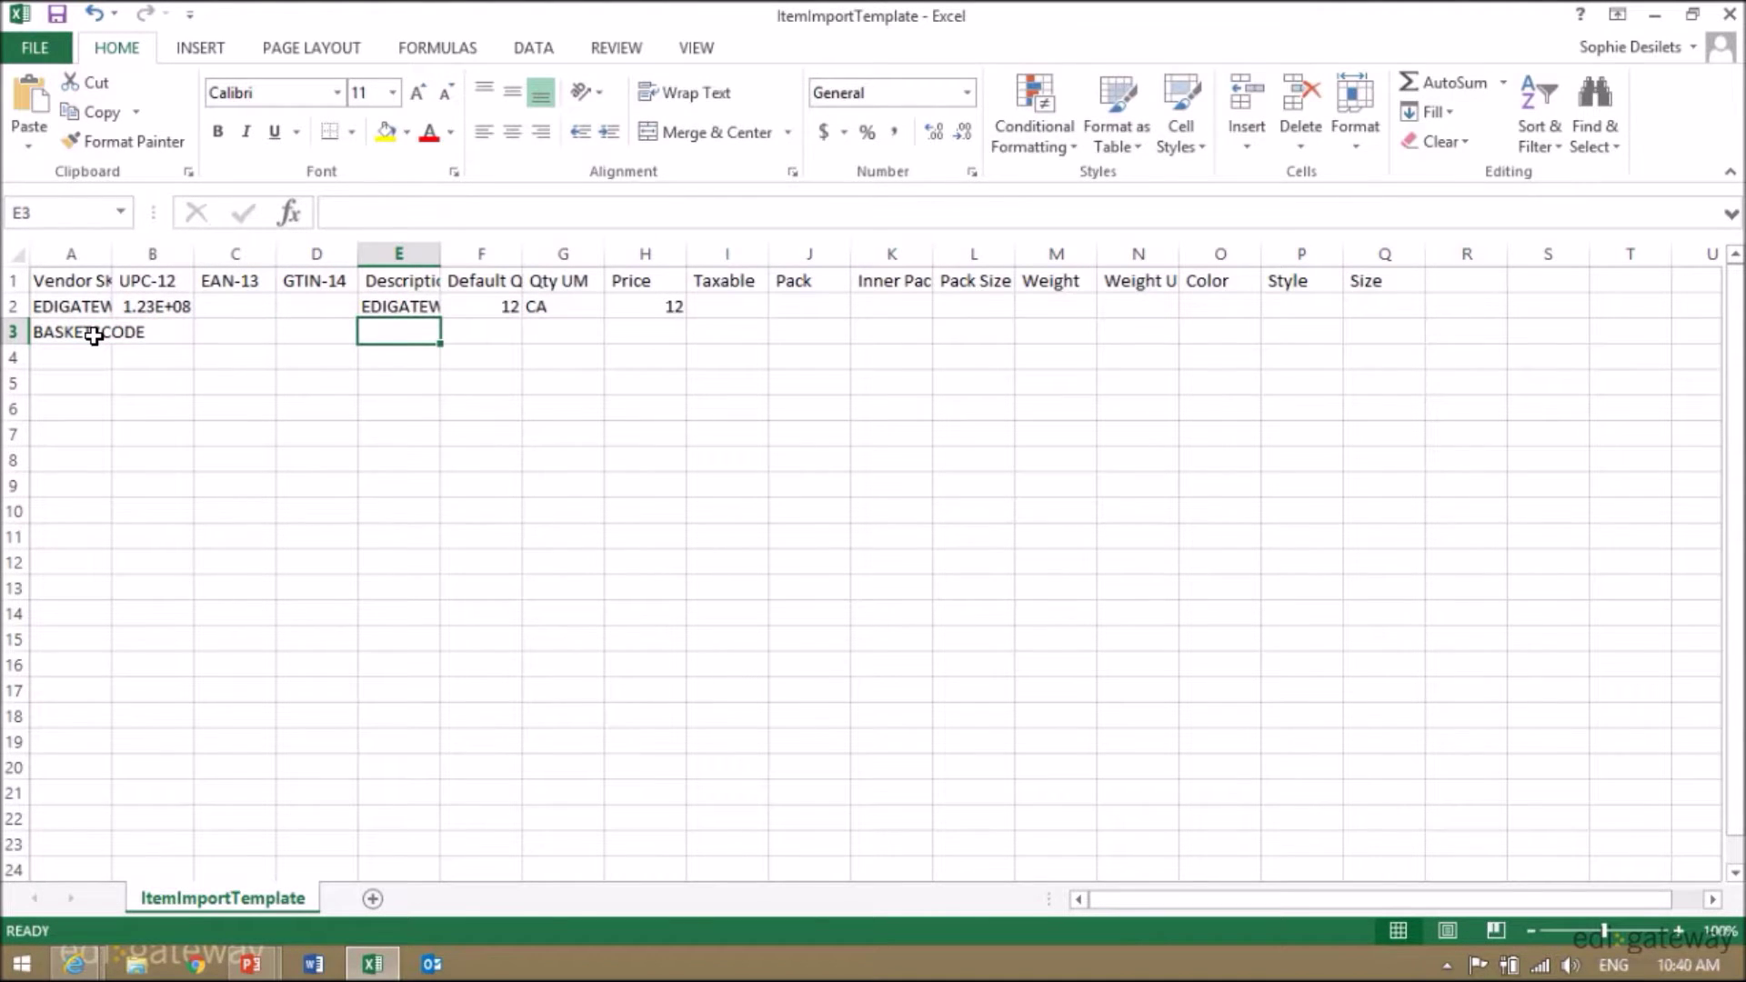
pyautogui.write('BASKETS IN BLUE')
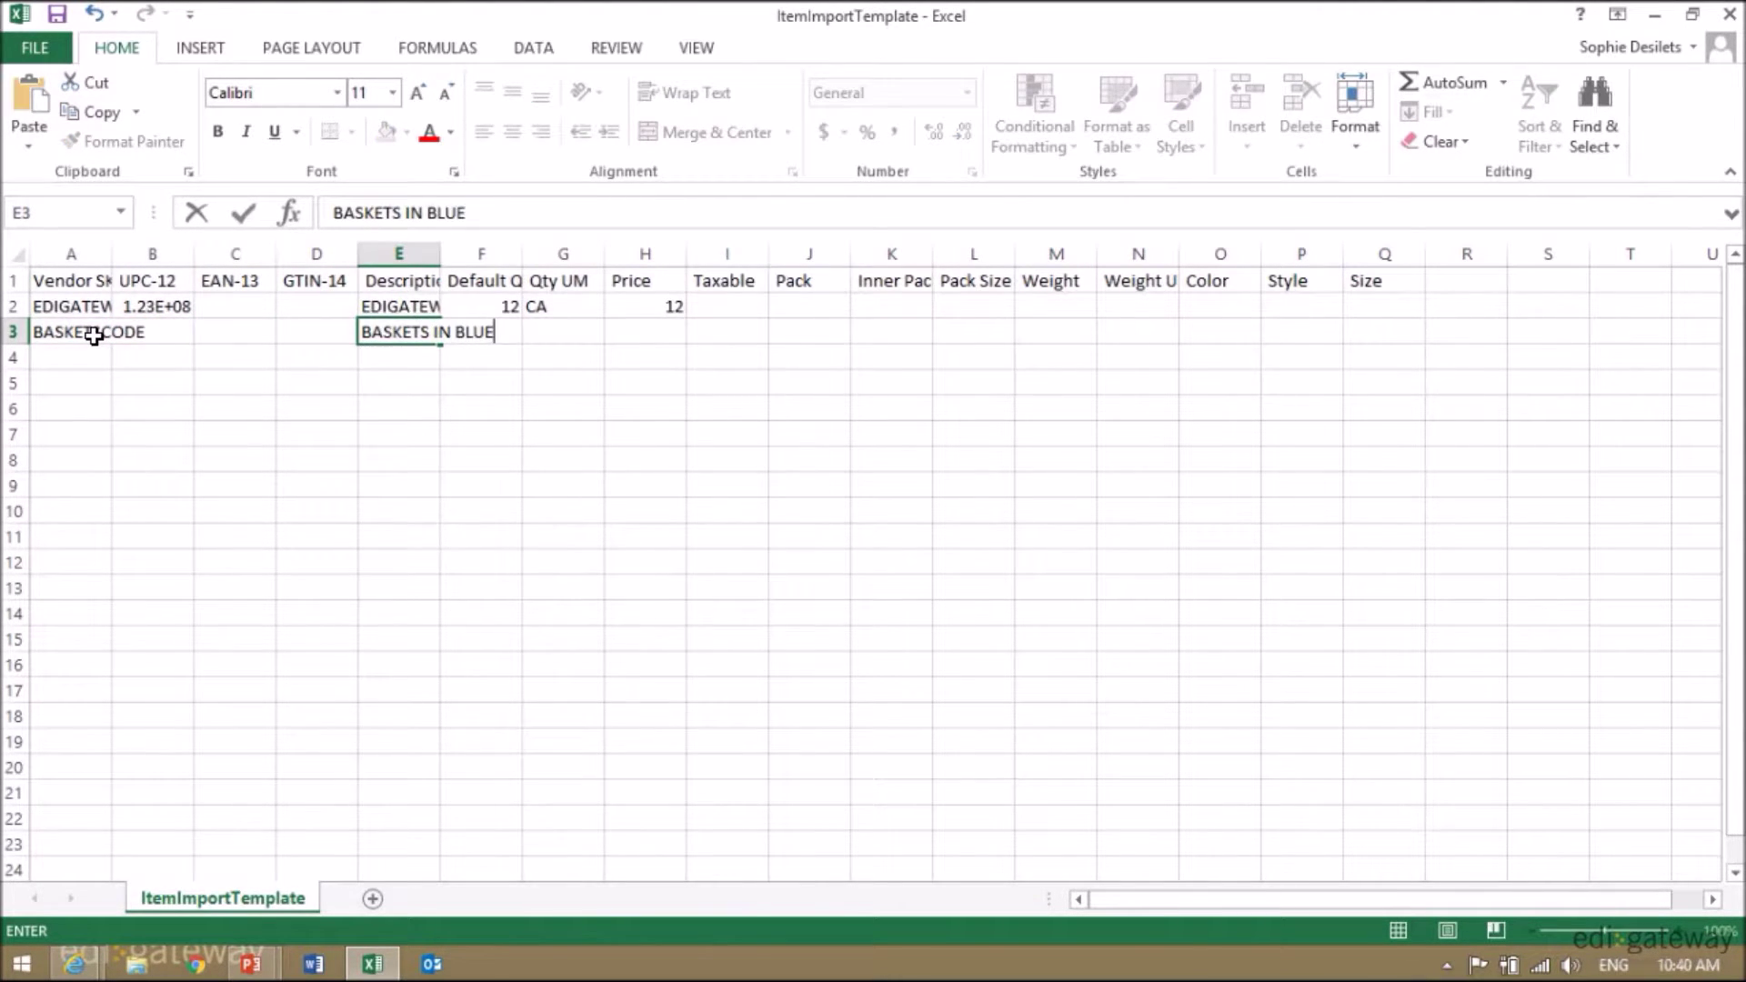
pyautogui.press('Tab')
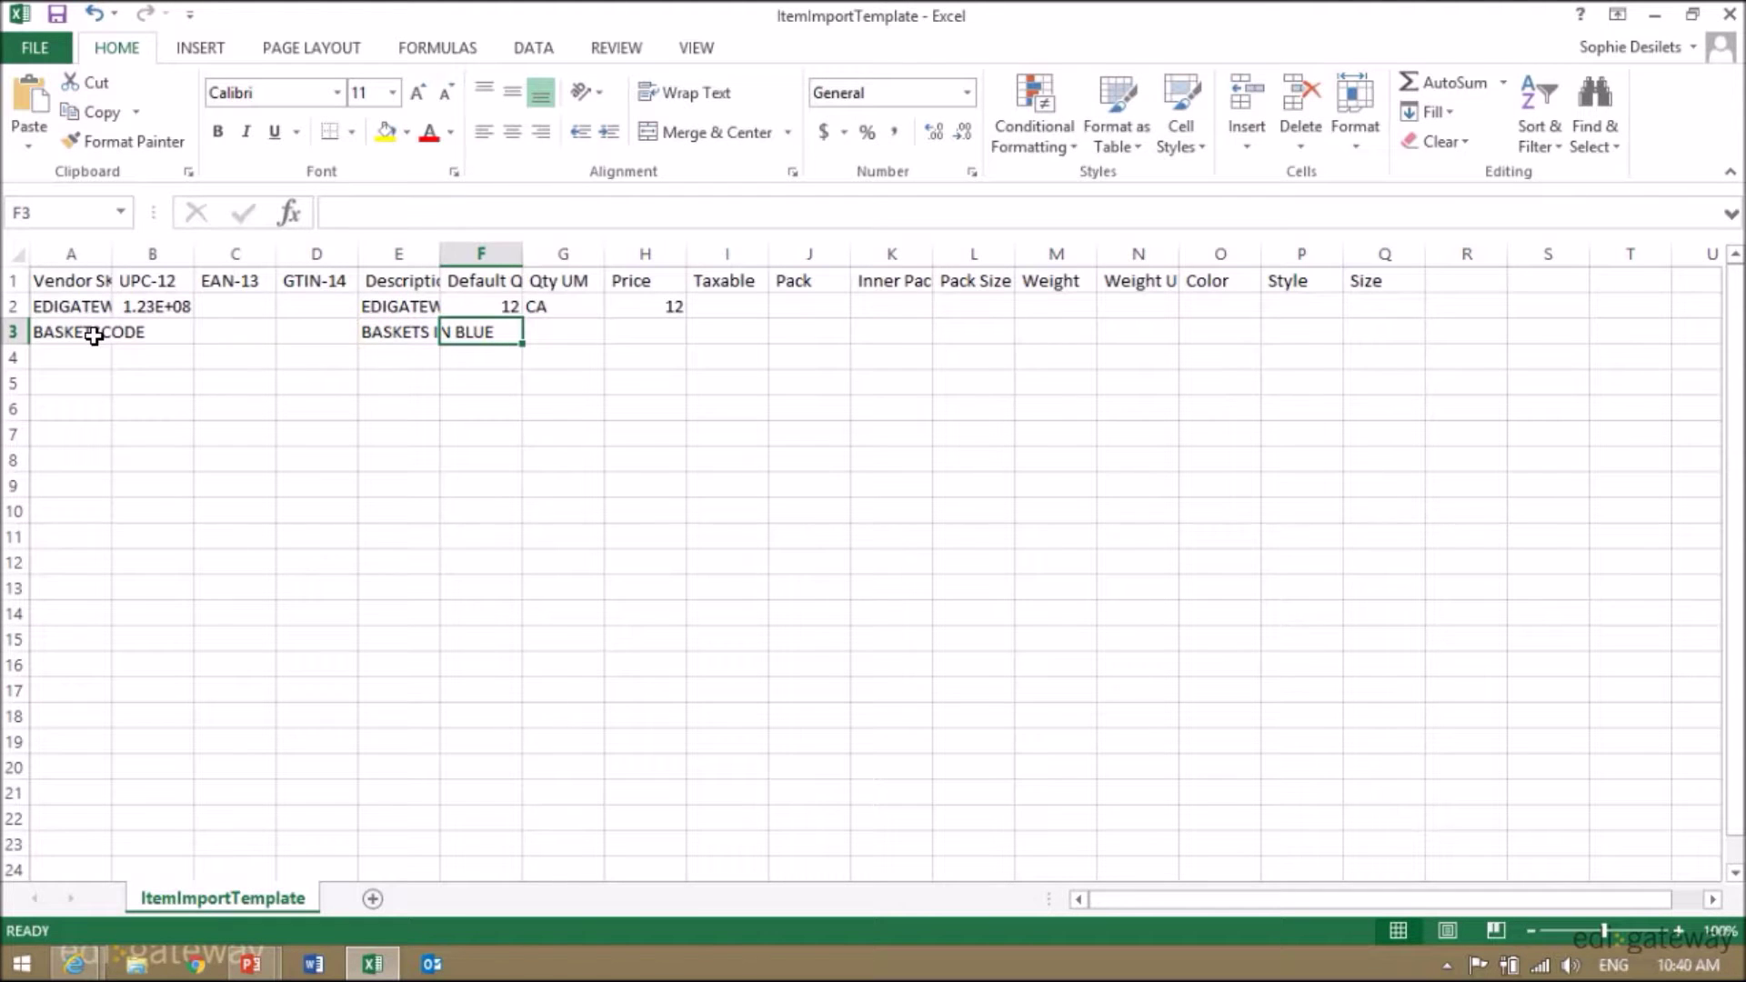
pyautogui.write('20')
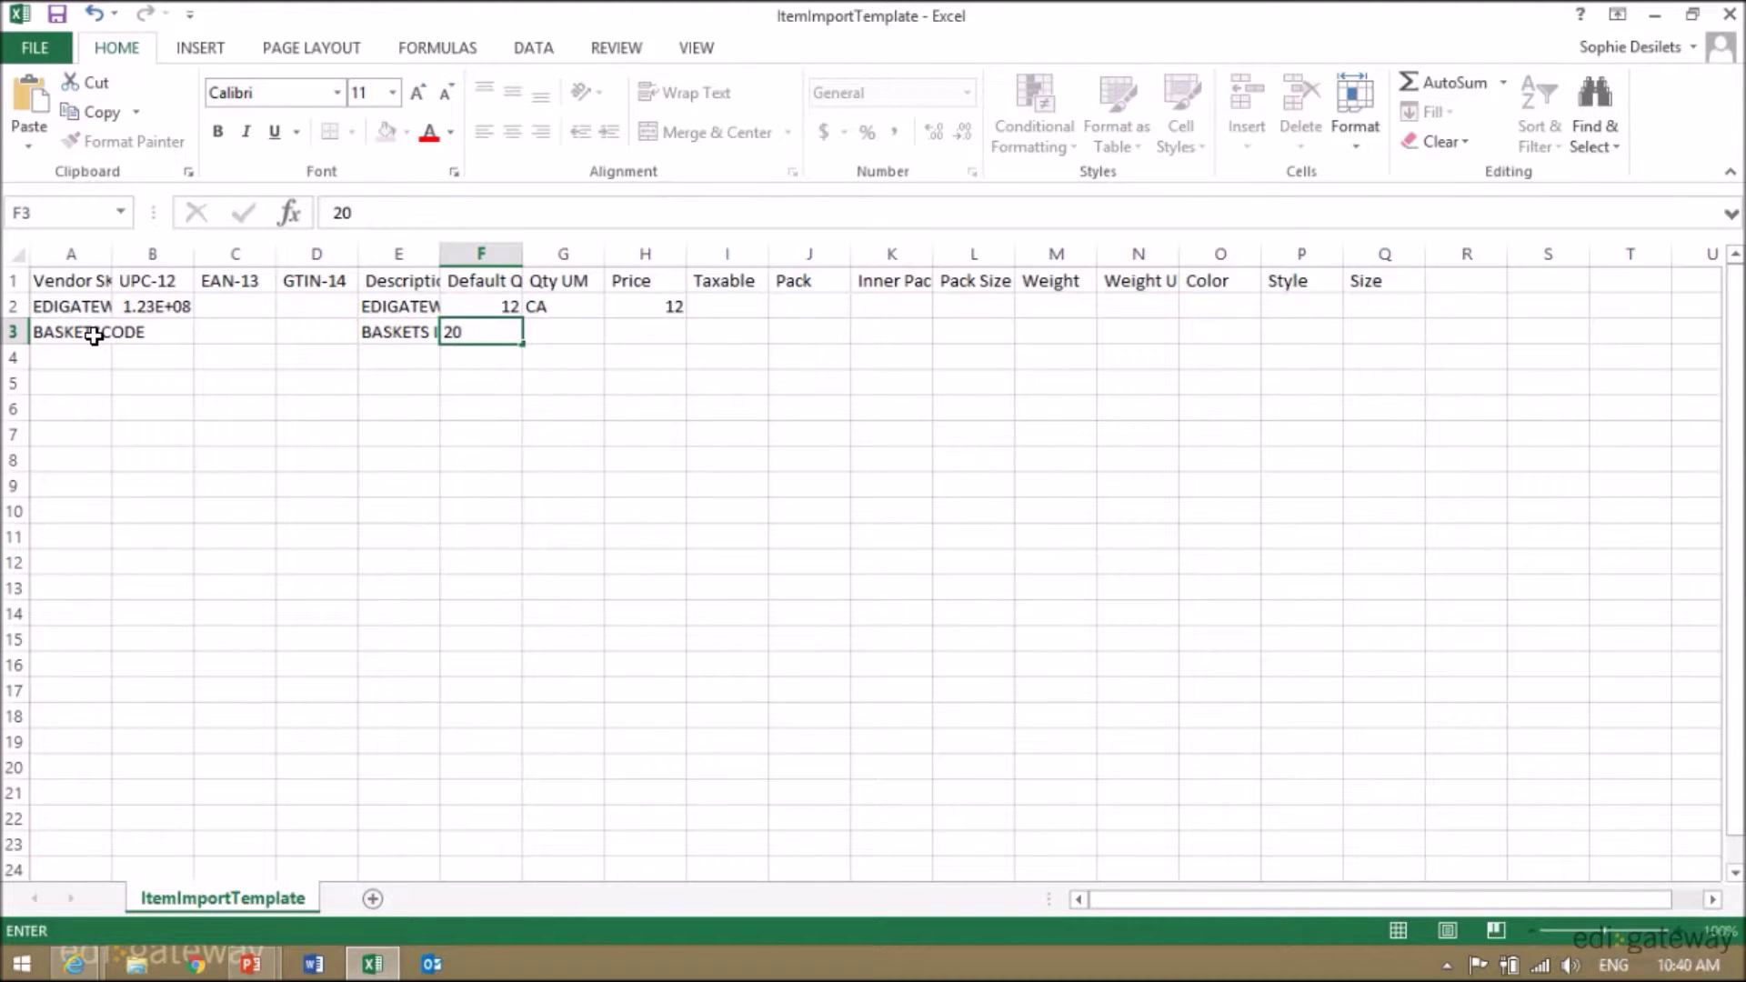
pyautogui.press('Tab')
pyautogui.write('CA')
pyautogui.press('Tab')
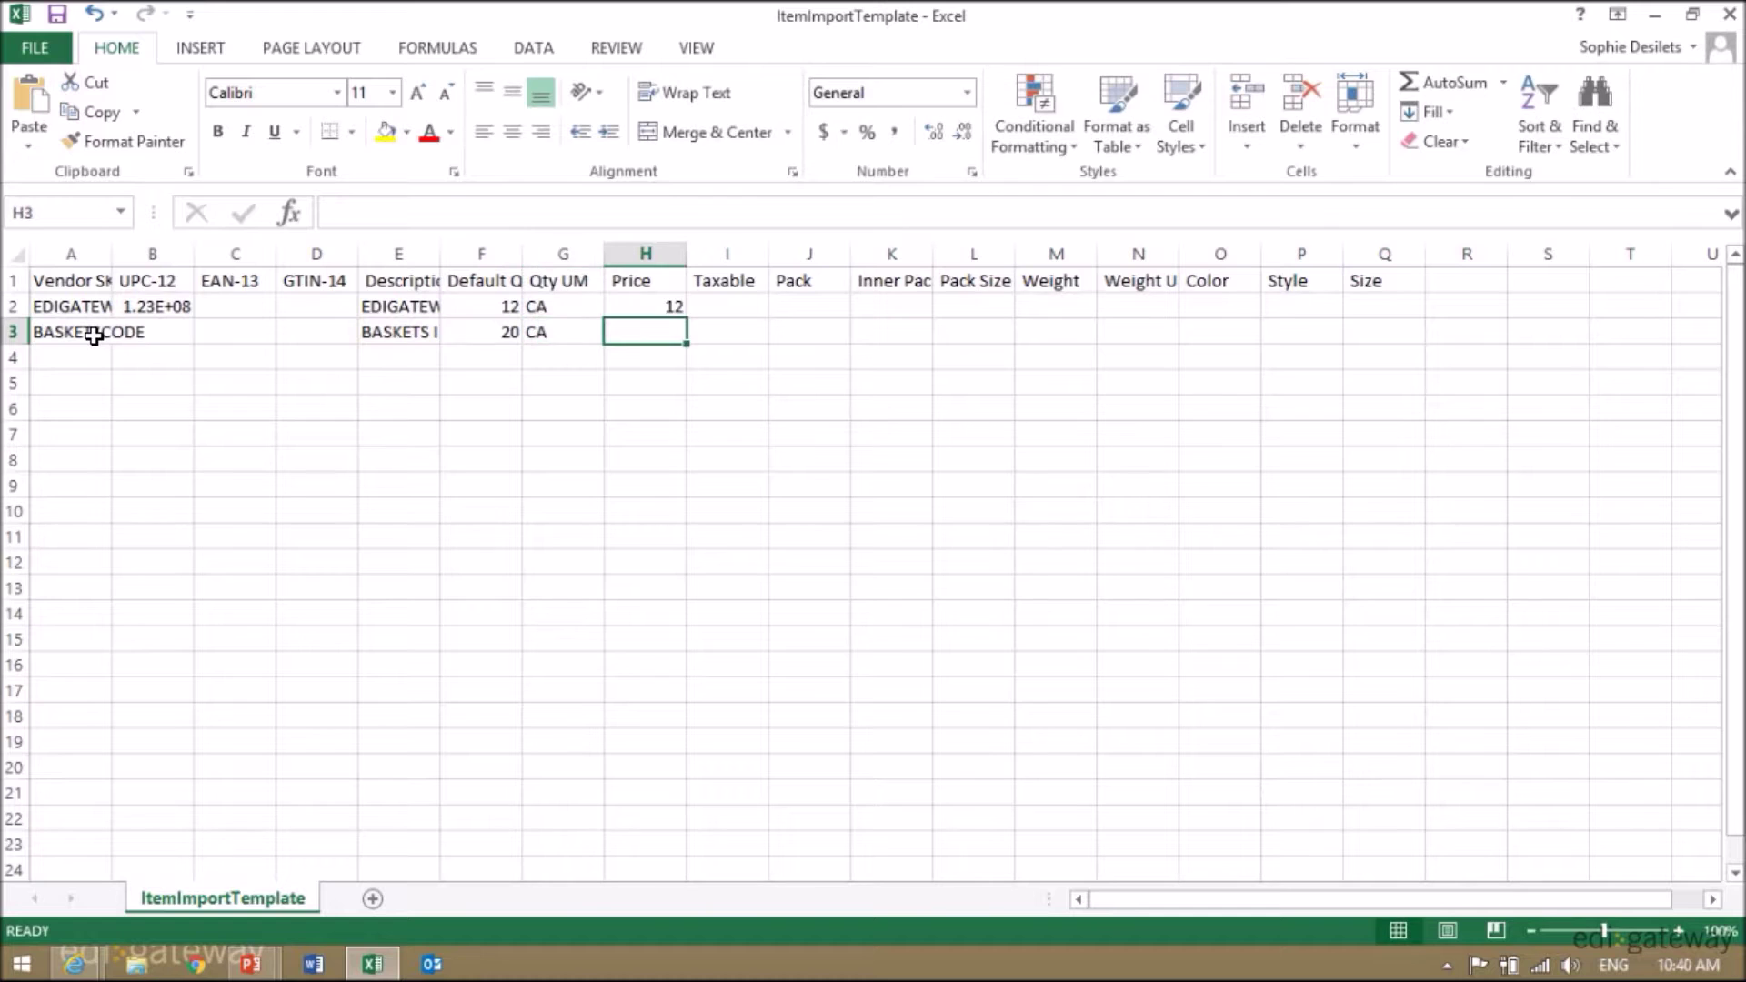
pyautogui.write('65')
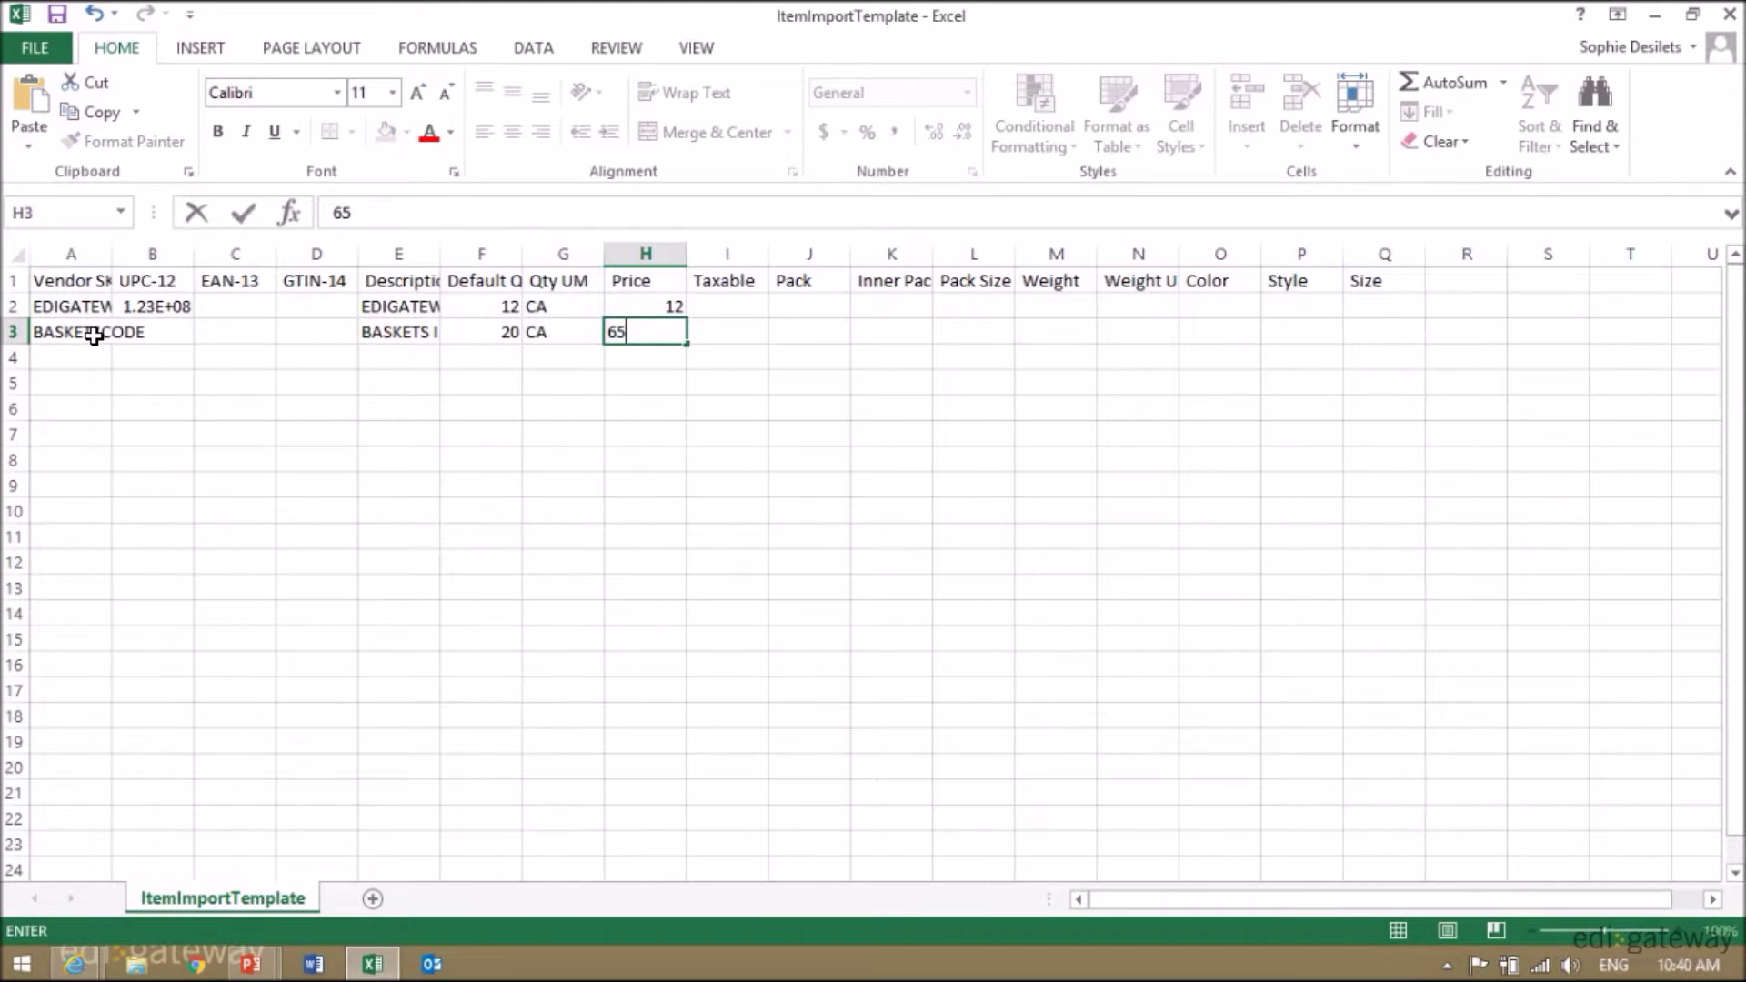
pyautogui.press('Tab')
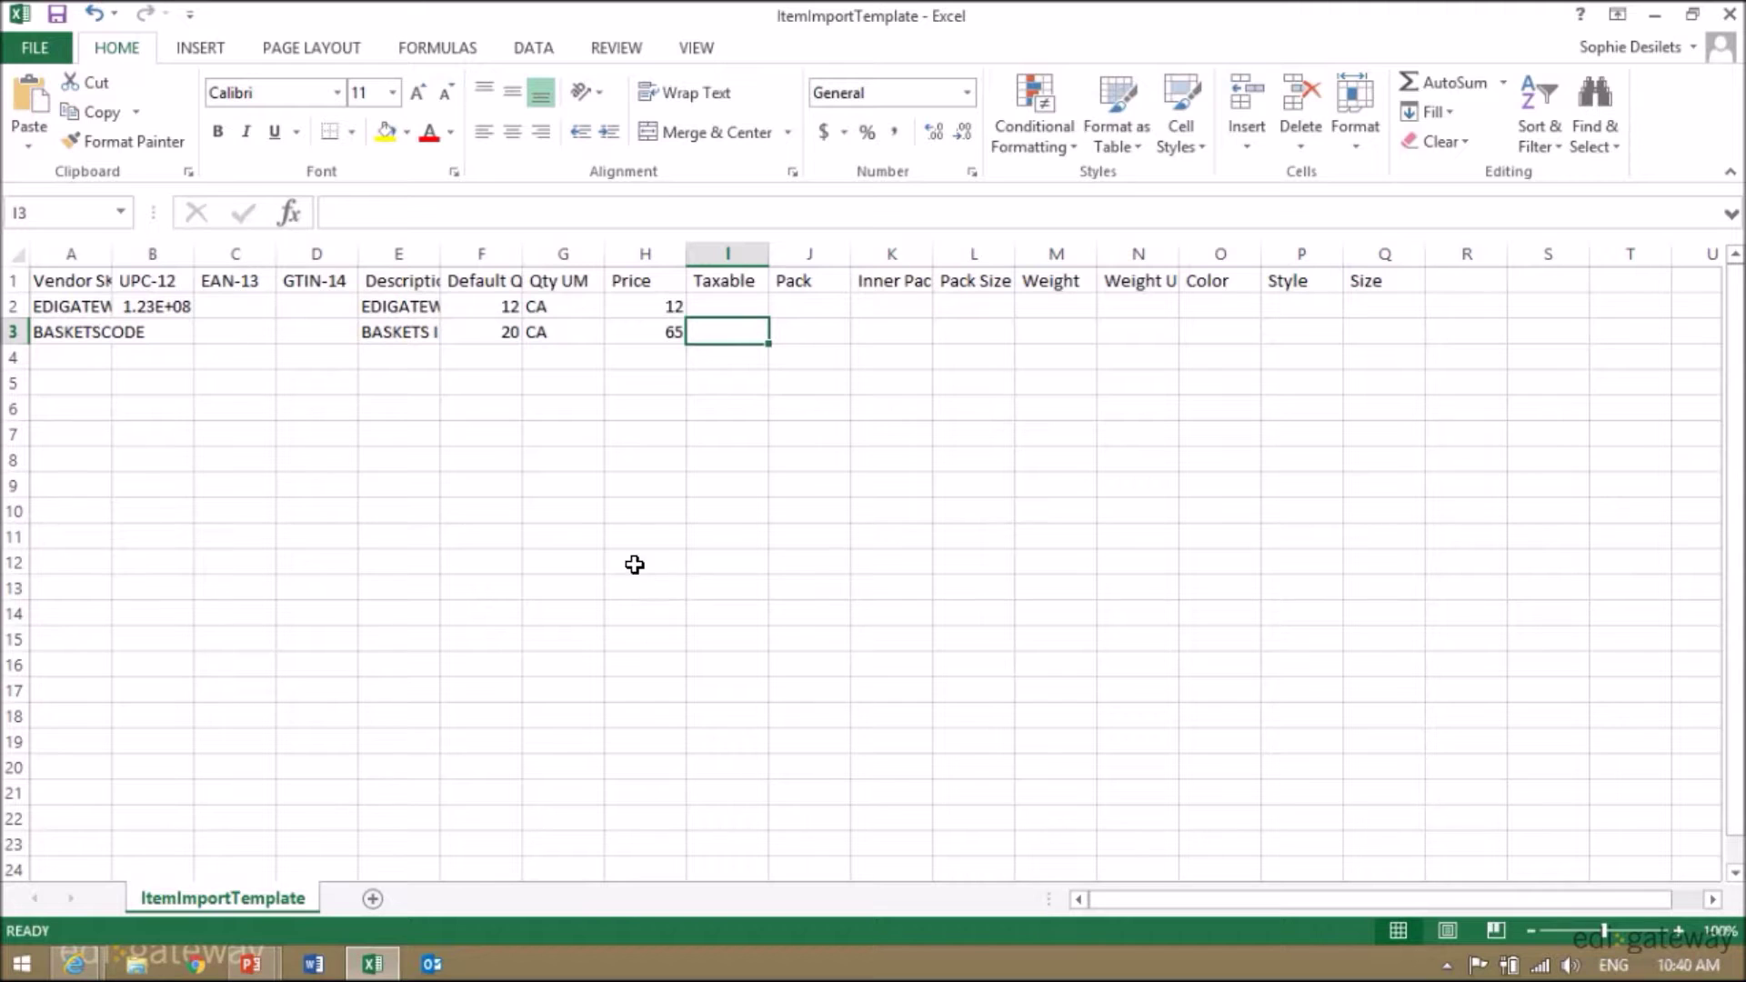
# - Save the sheet to the Desktop as CSV file PUBLIX TEMPLATE and close Excel
pyautogui.click(42, 46)
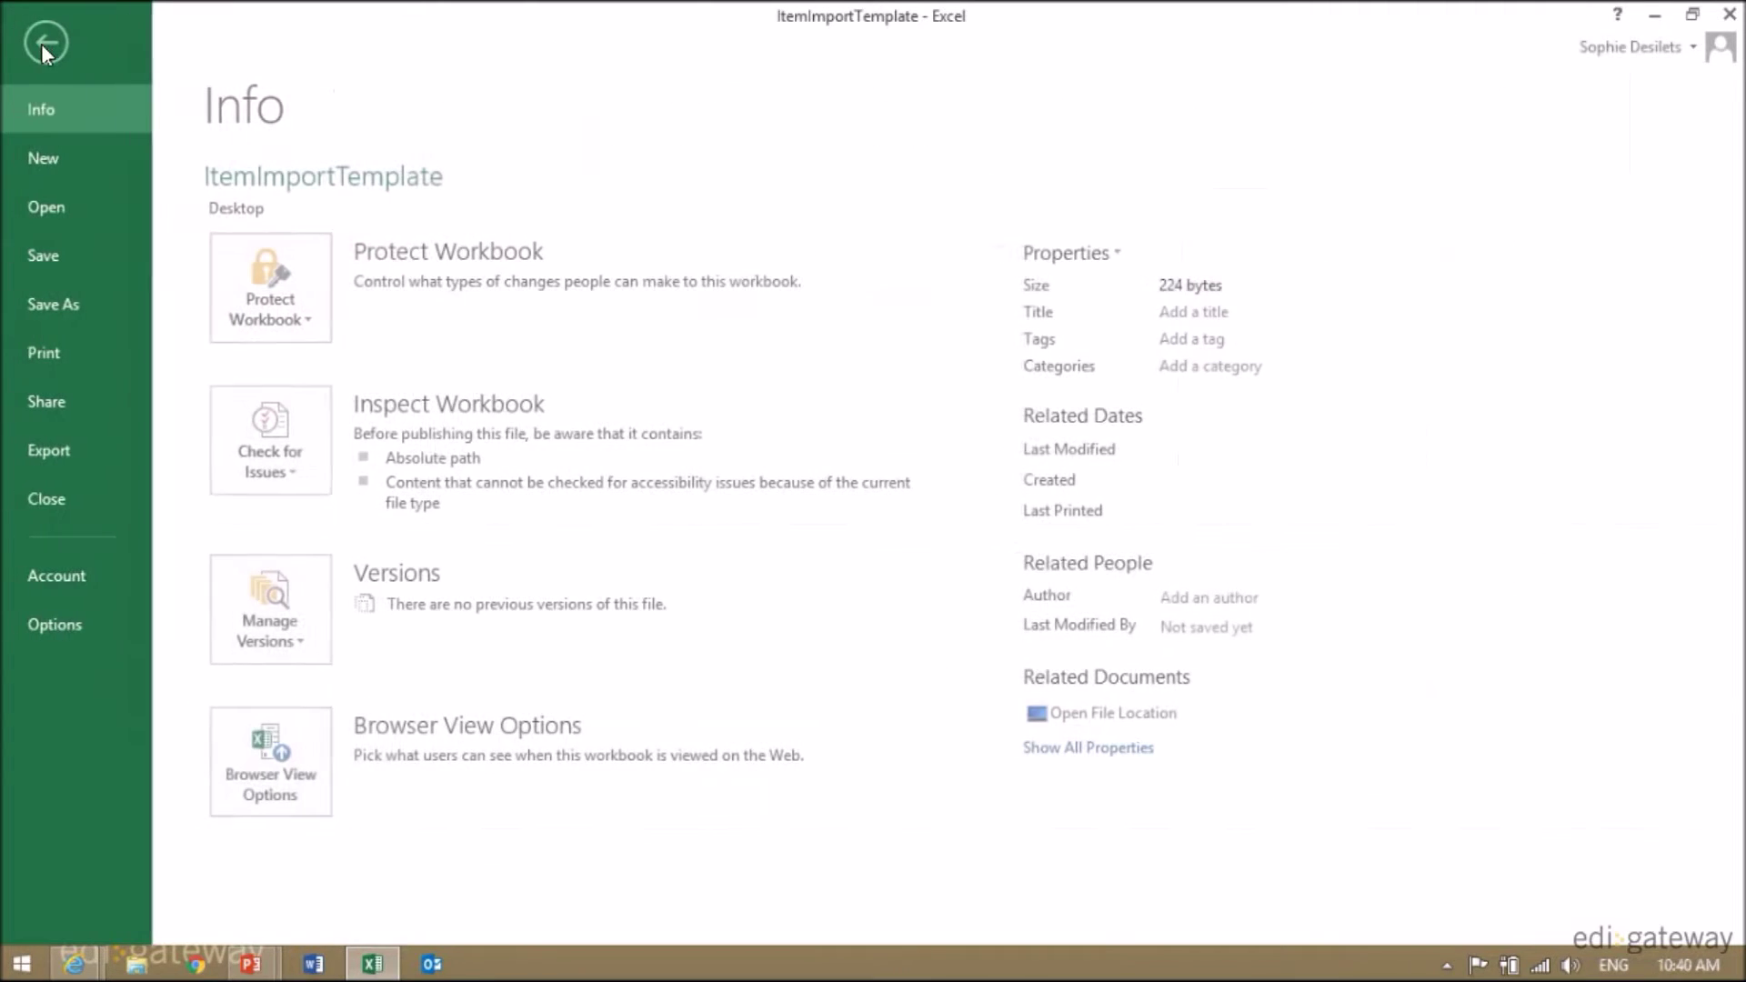
pyautogui.click(70, 300)
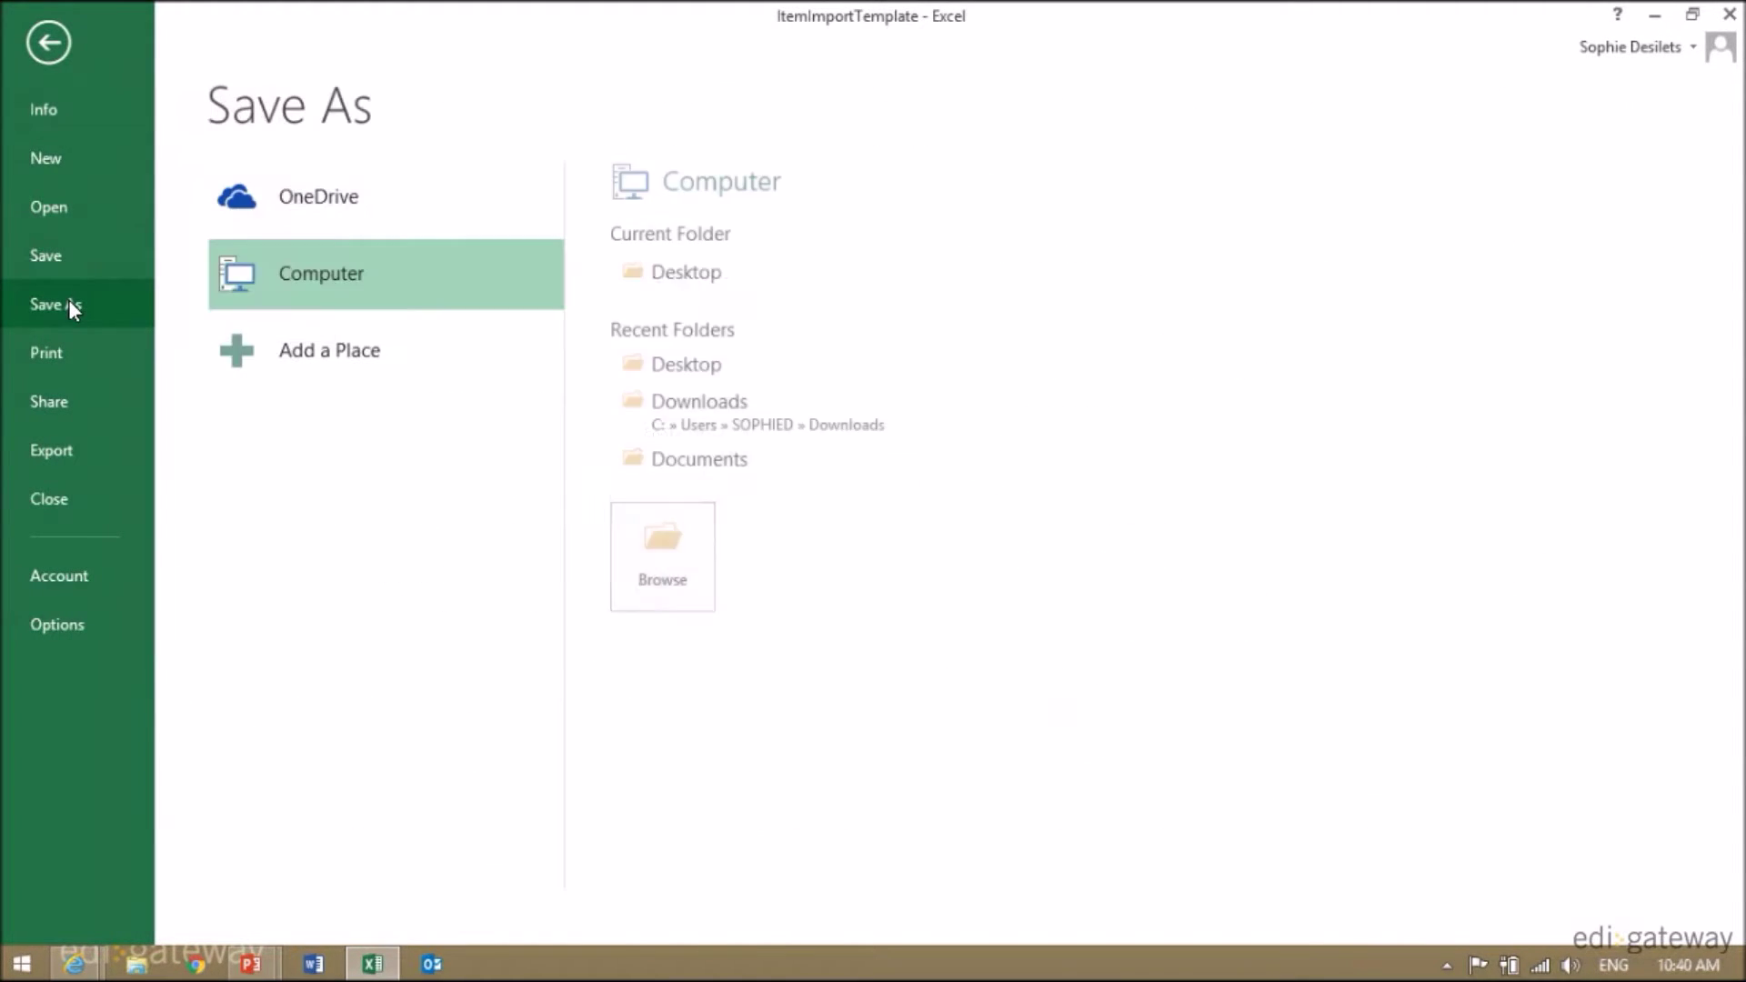
pyautogui.click(681, 265)
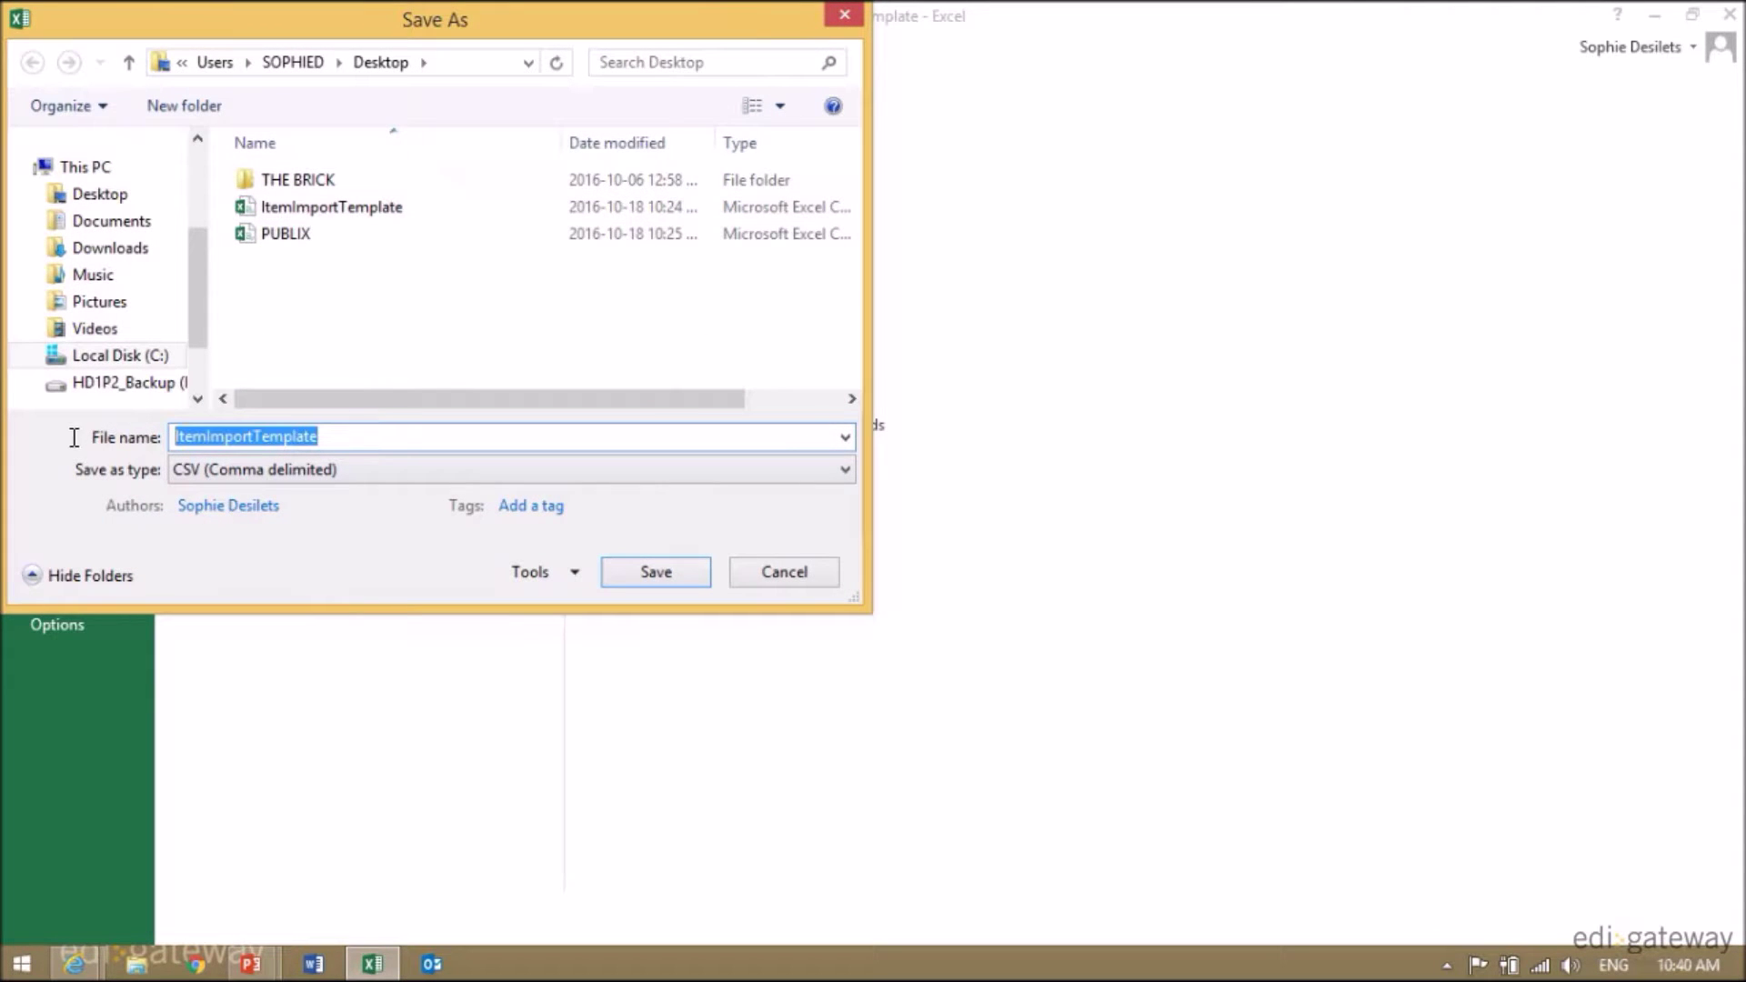
pyautogui.write('PUBLIX')
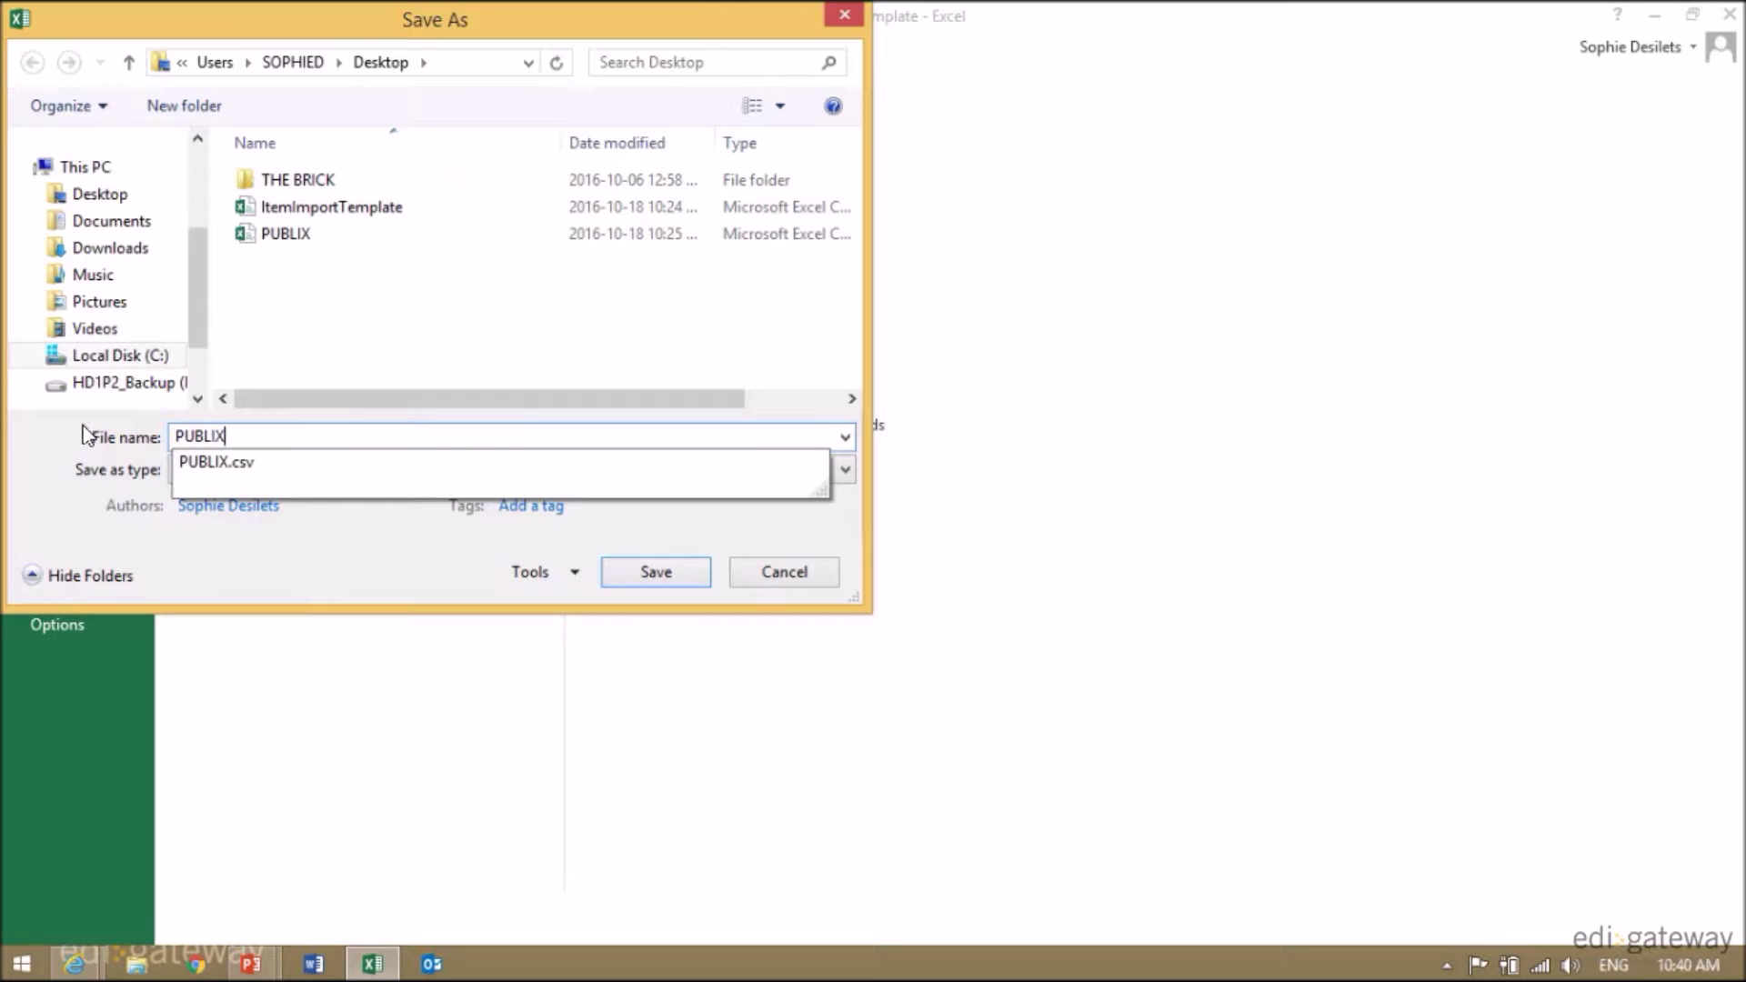
pyautogui.write(' TEMPLATE')
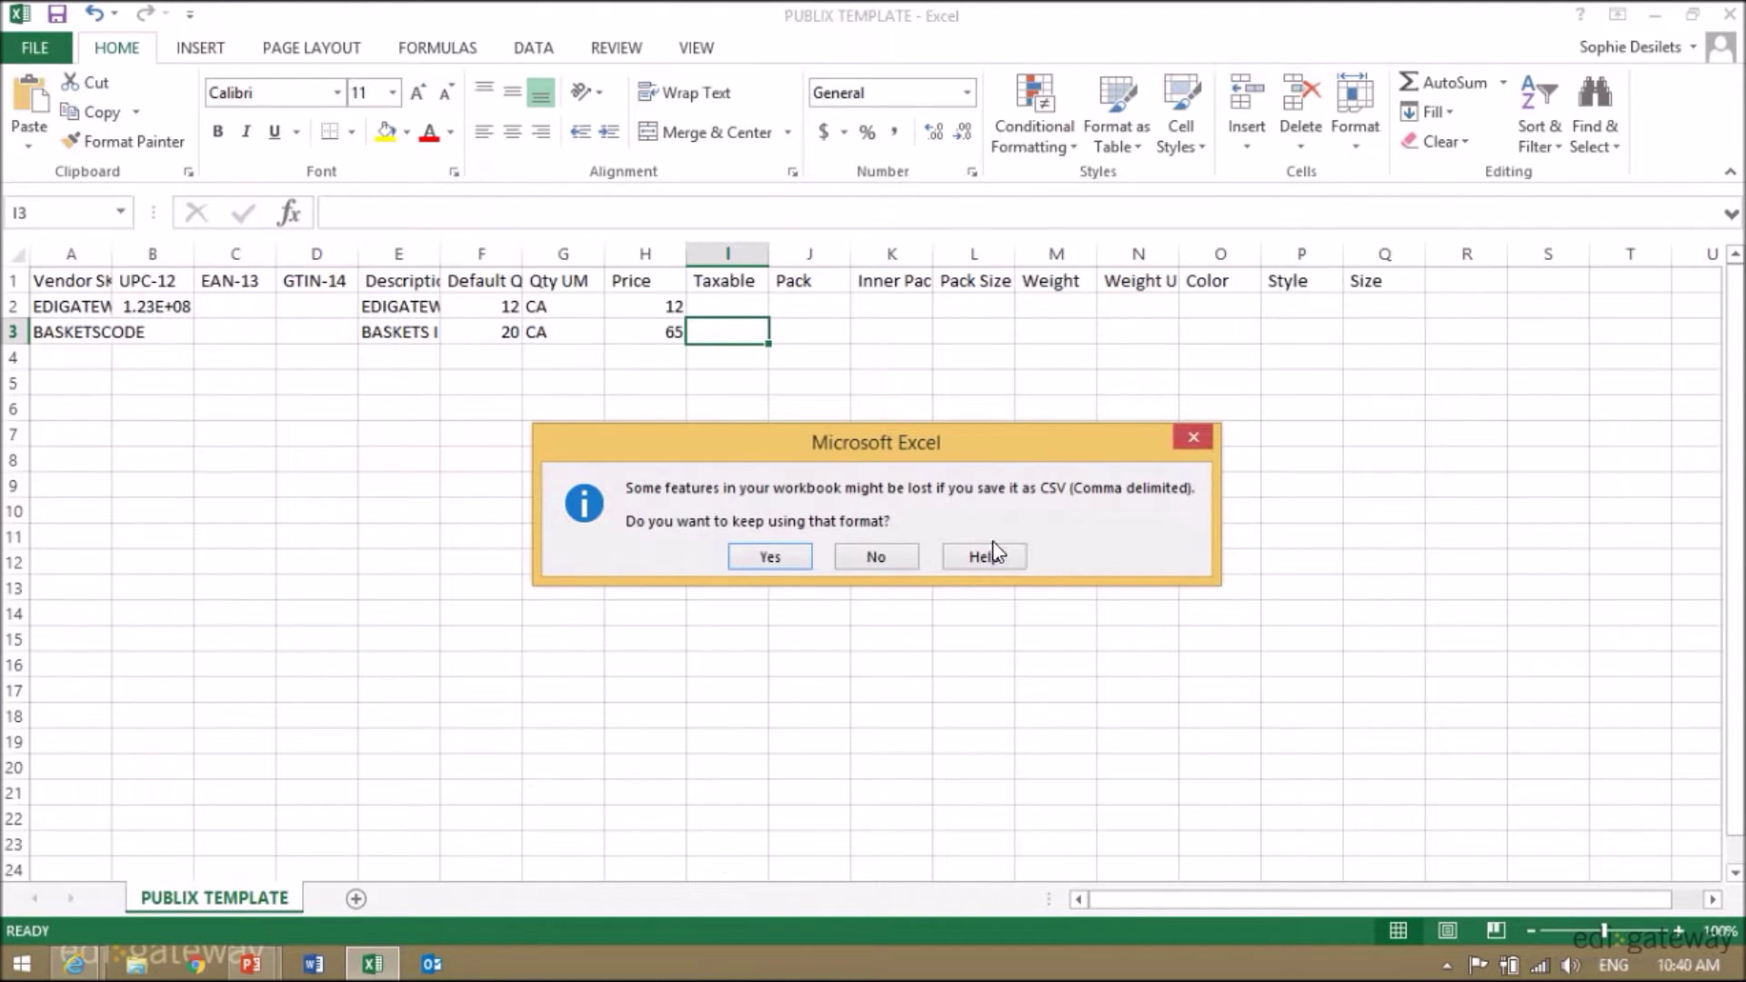
pyautogui.click(773, 556)
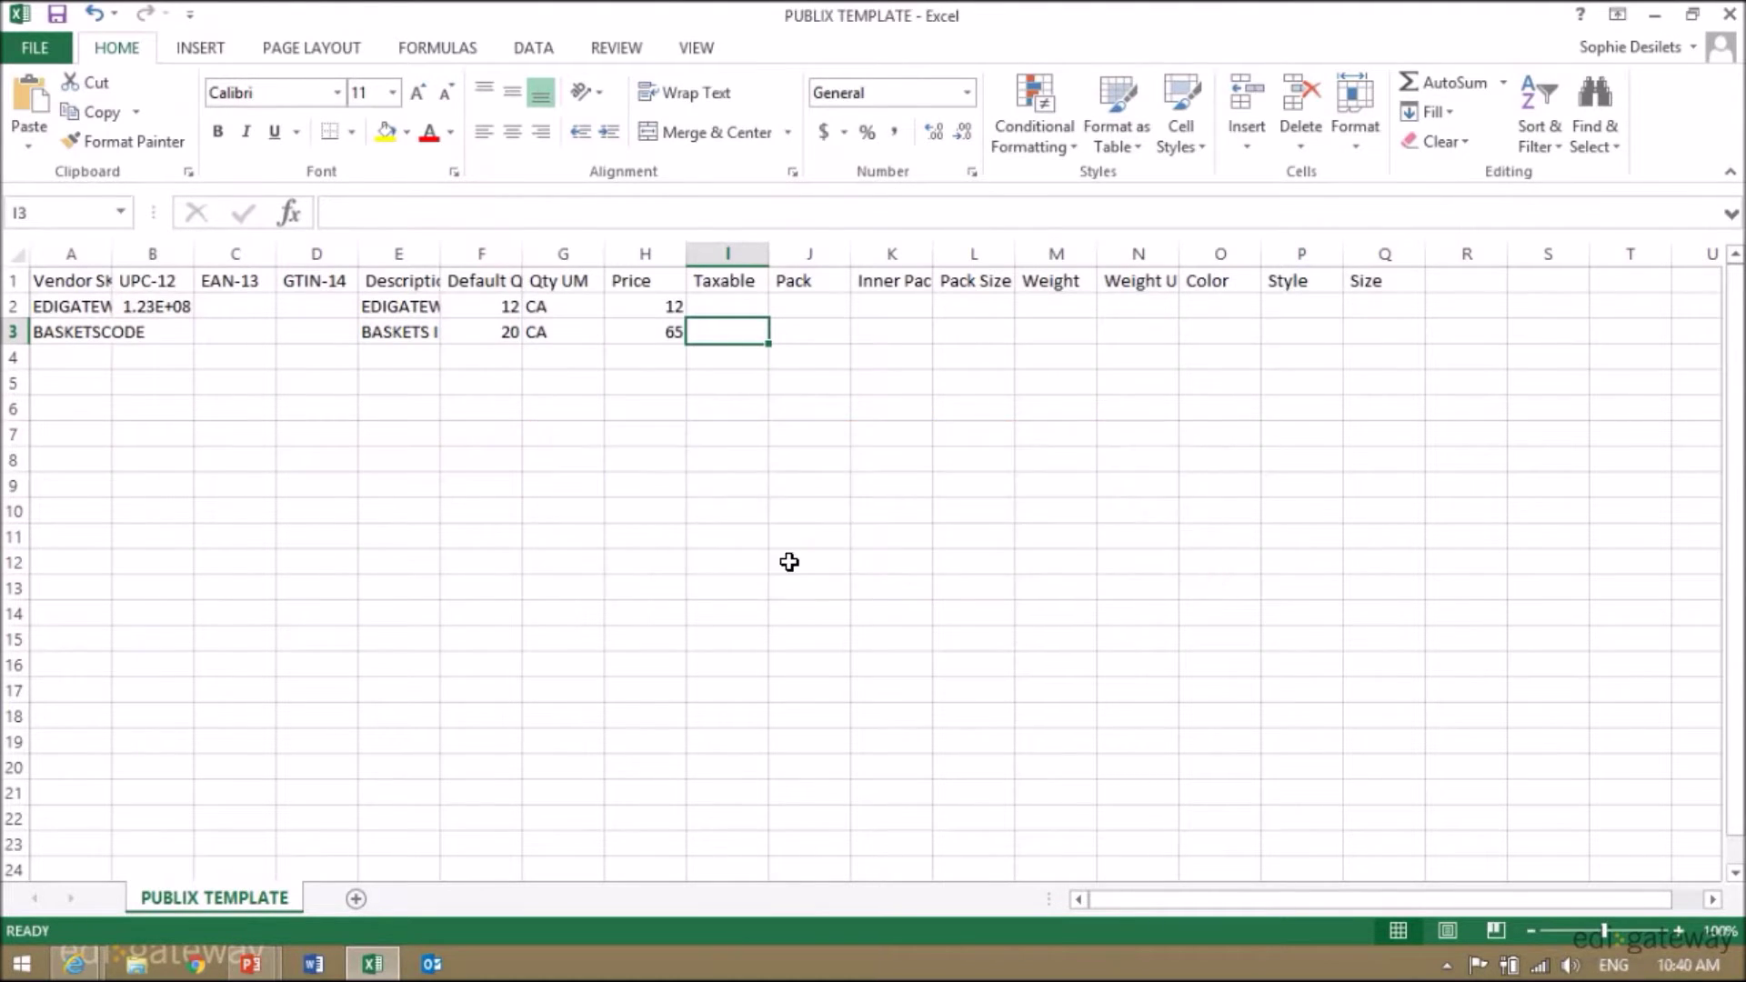
pyautogui.click(1731, 13)
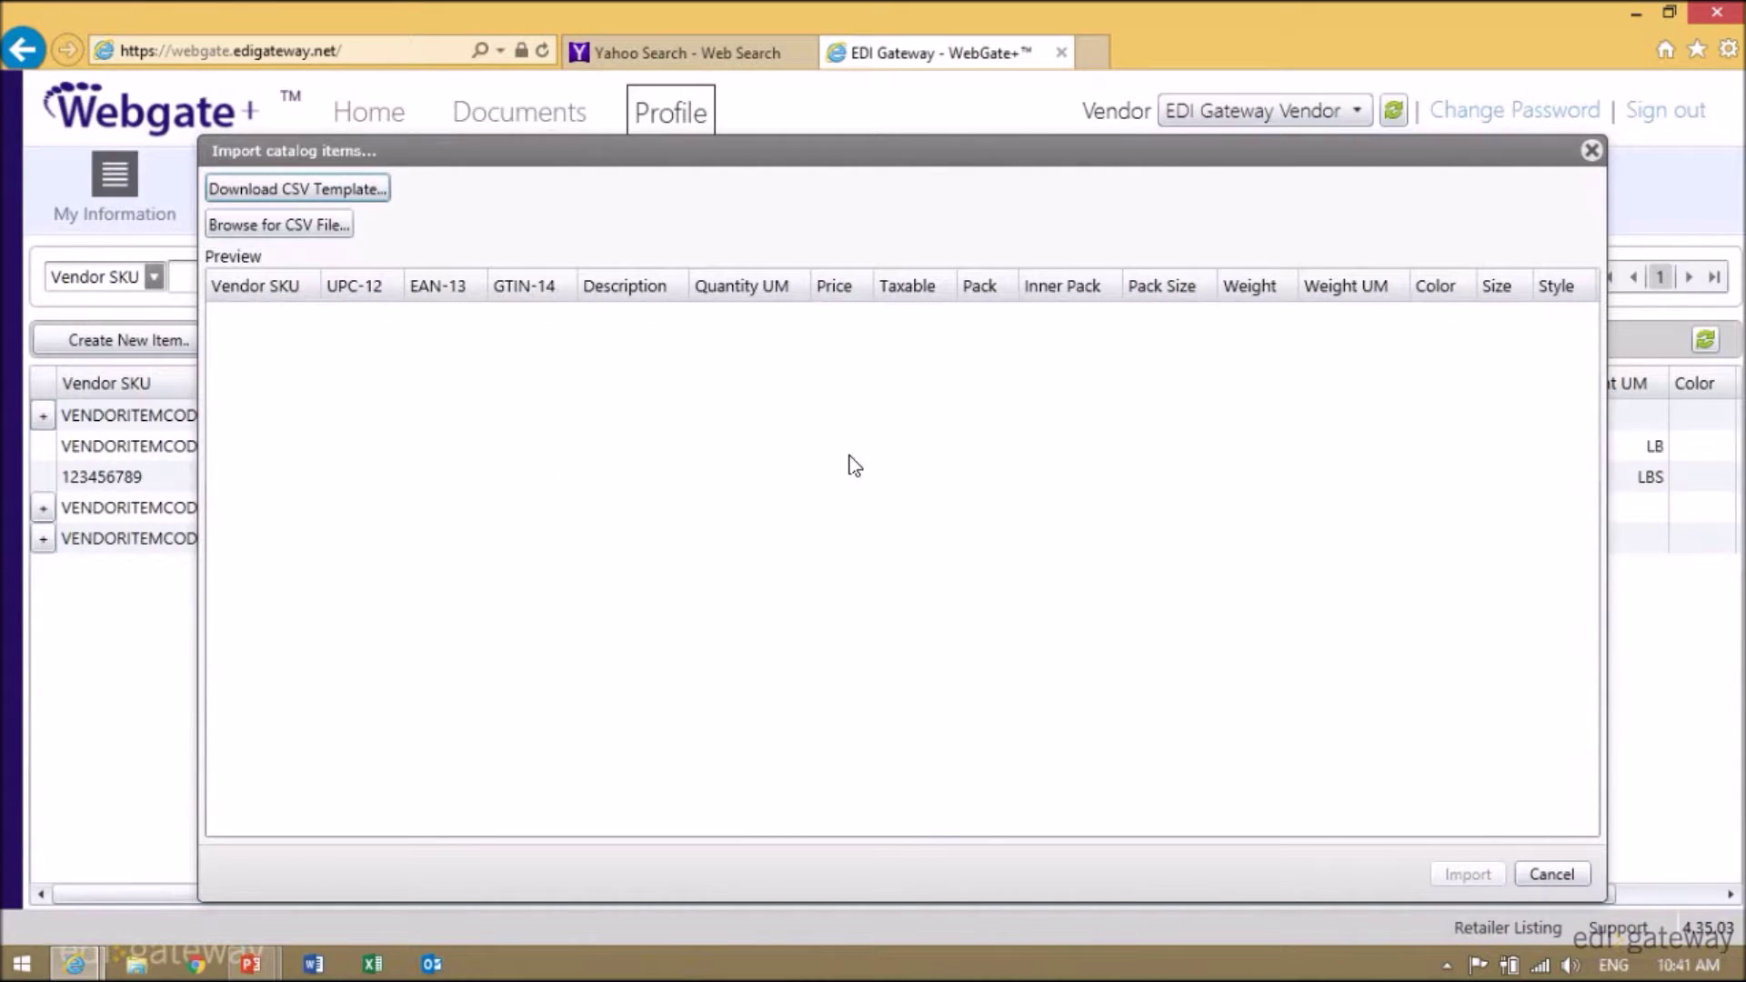
# - Load PUBLIX TEMPLATE as the import file and import its basket items into the catalog
pyautogui.click(252, 228)
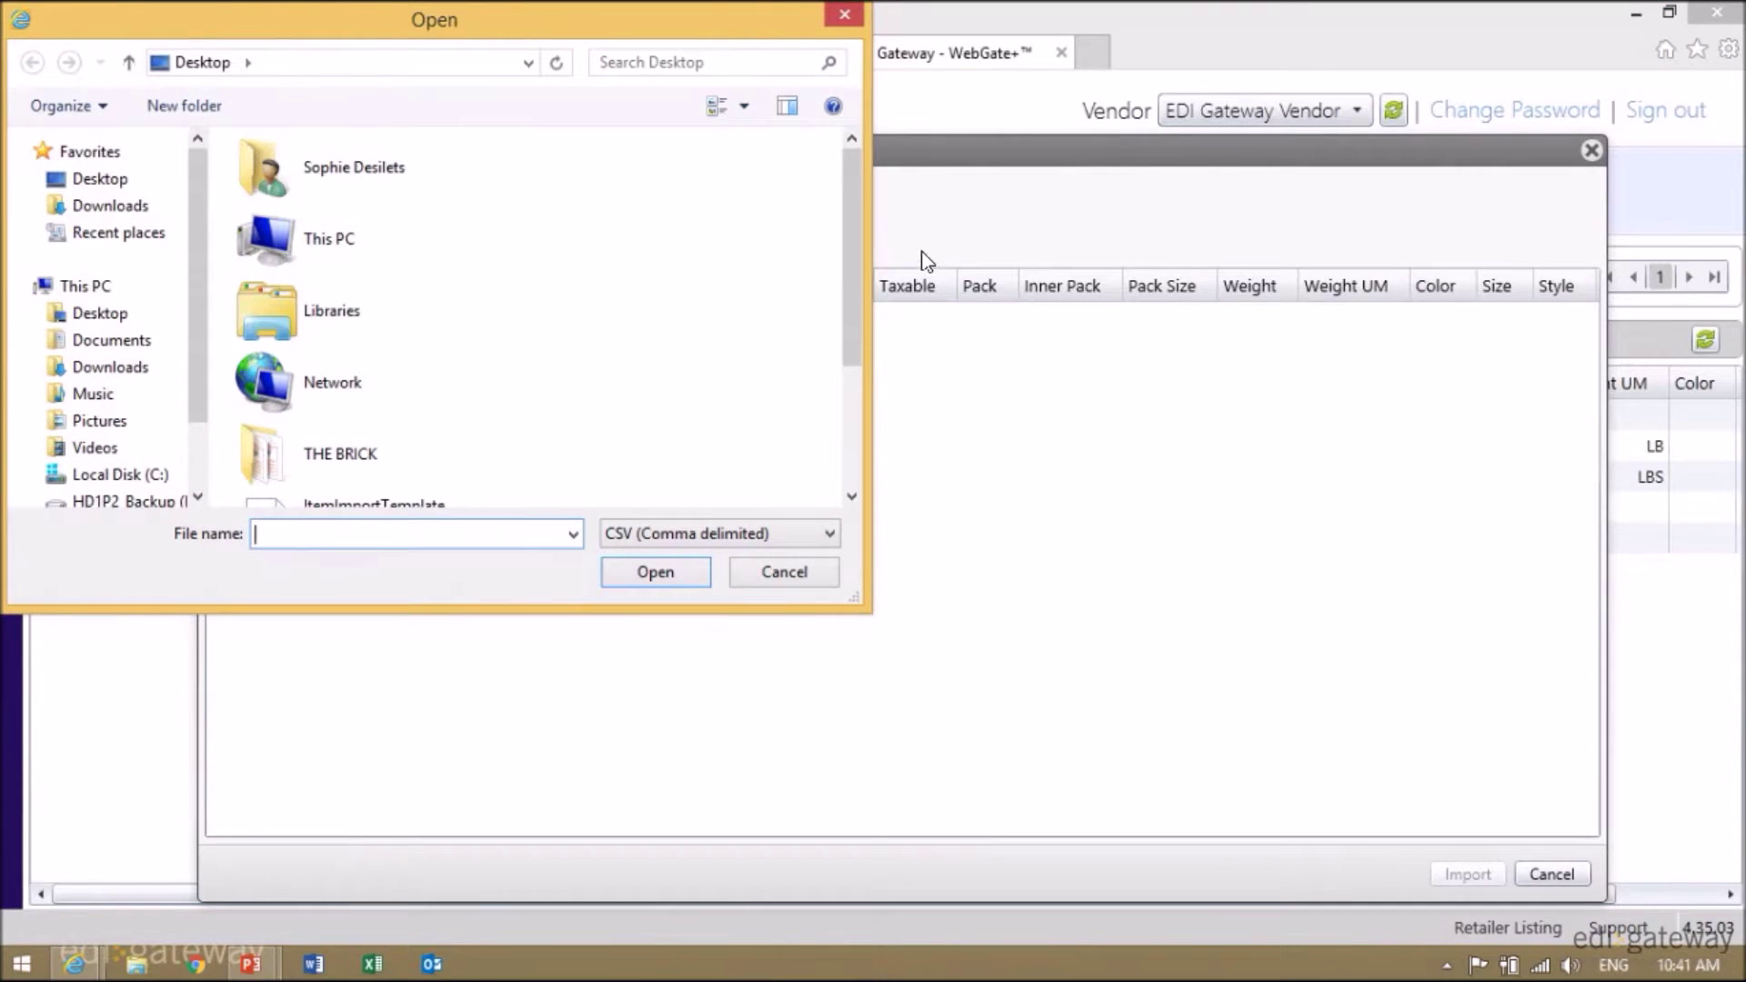
pyautogui.moveTo(854, 216); pyautogui.dragTo(855, 402)
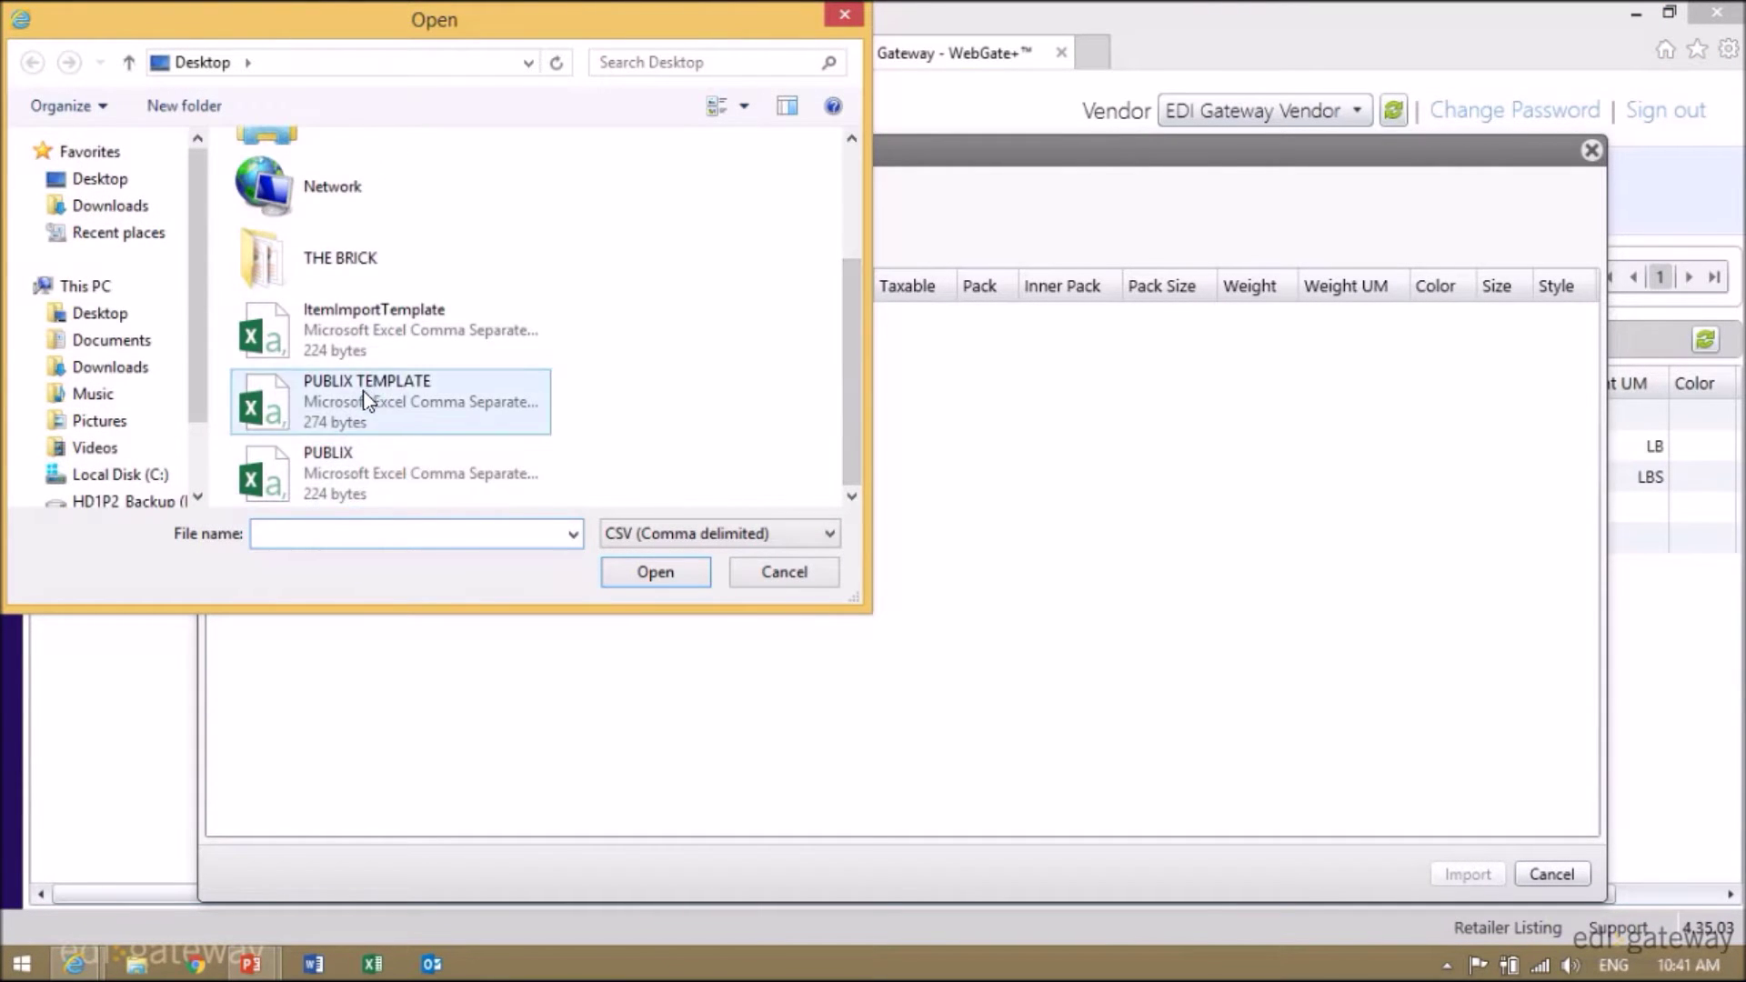
pyautogui.doubleClick(366, 391)
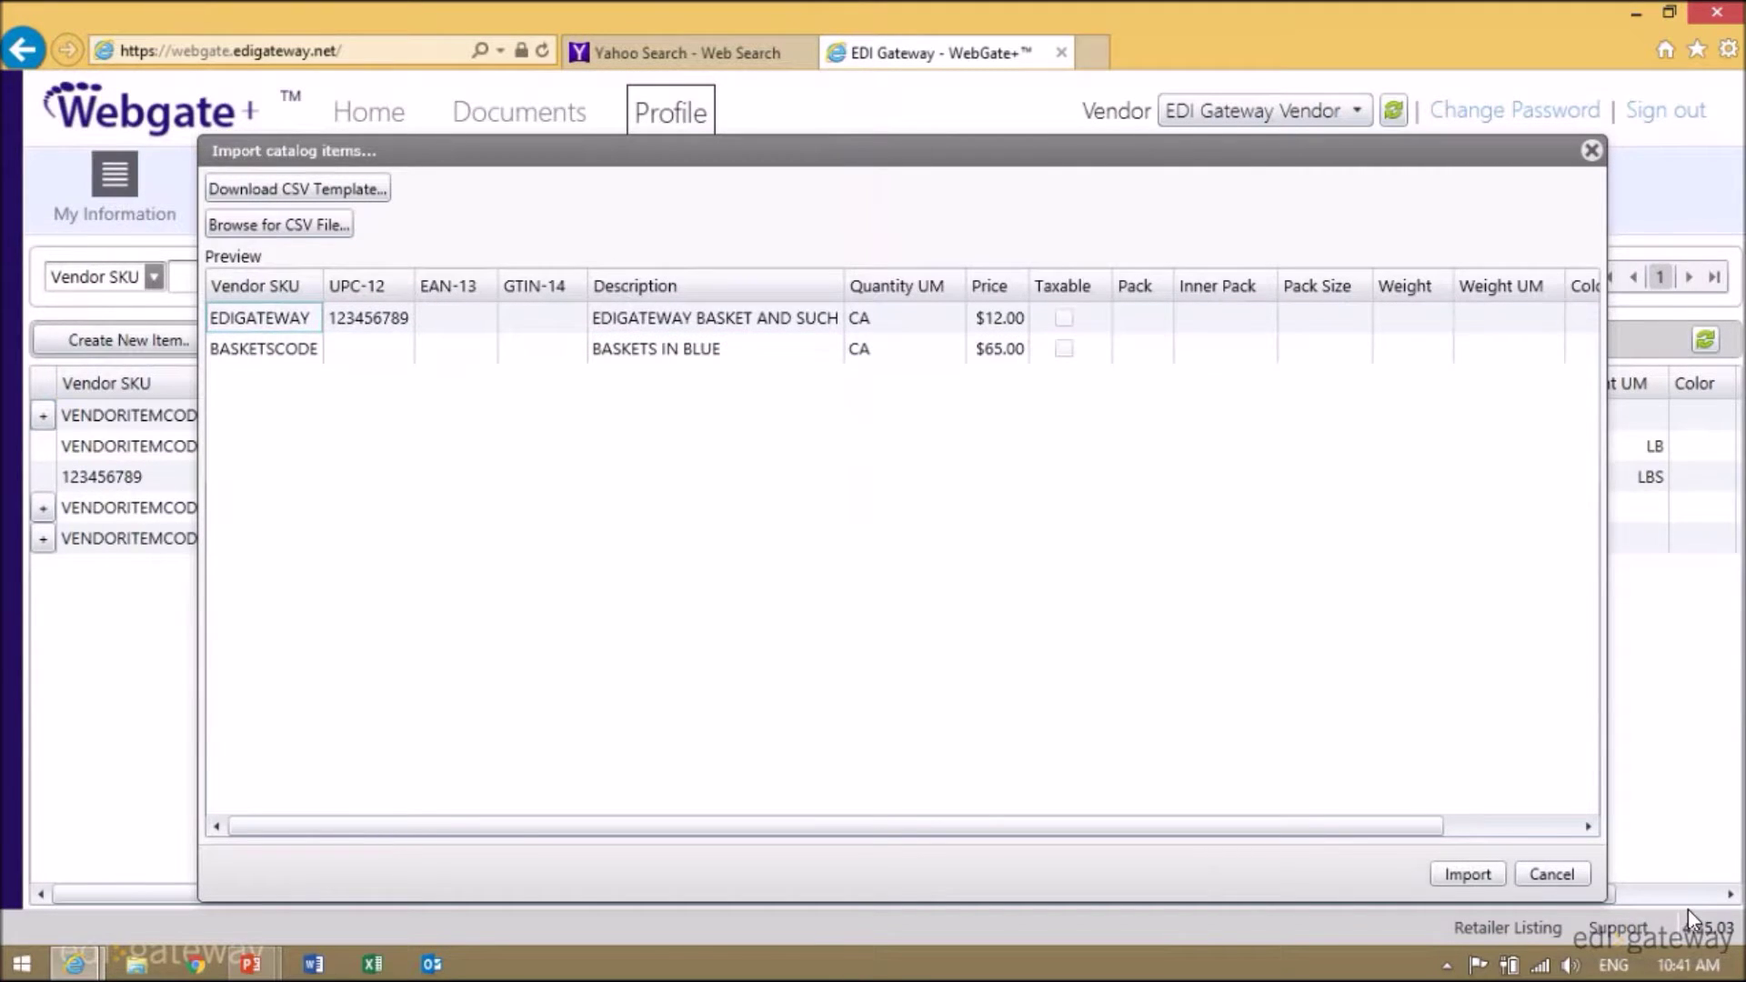
pyautogui.click(1455, 875)
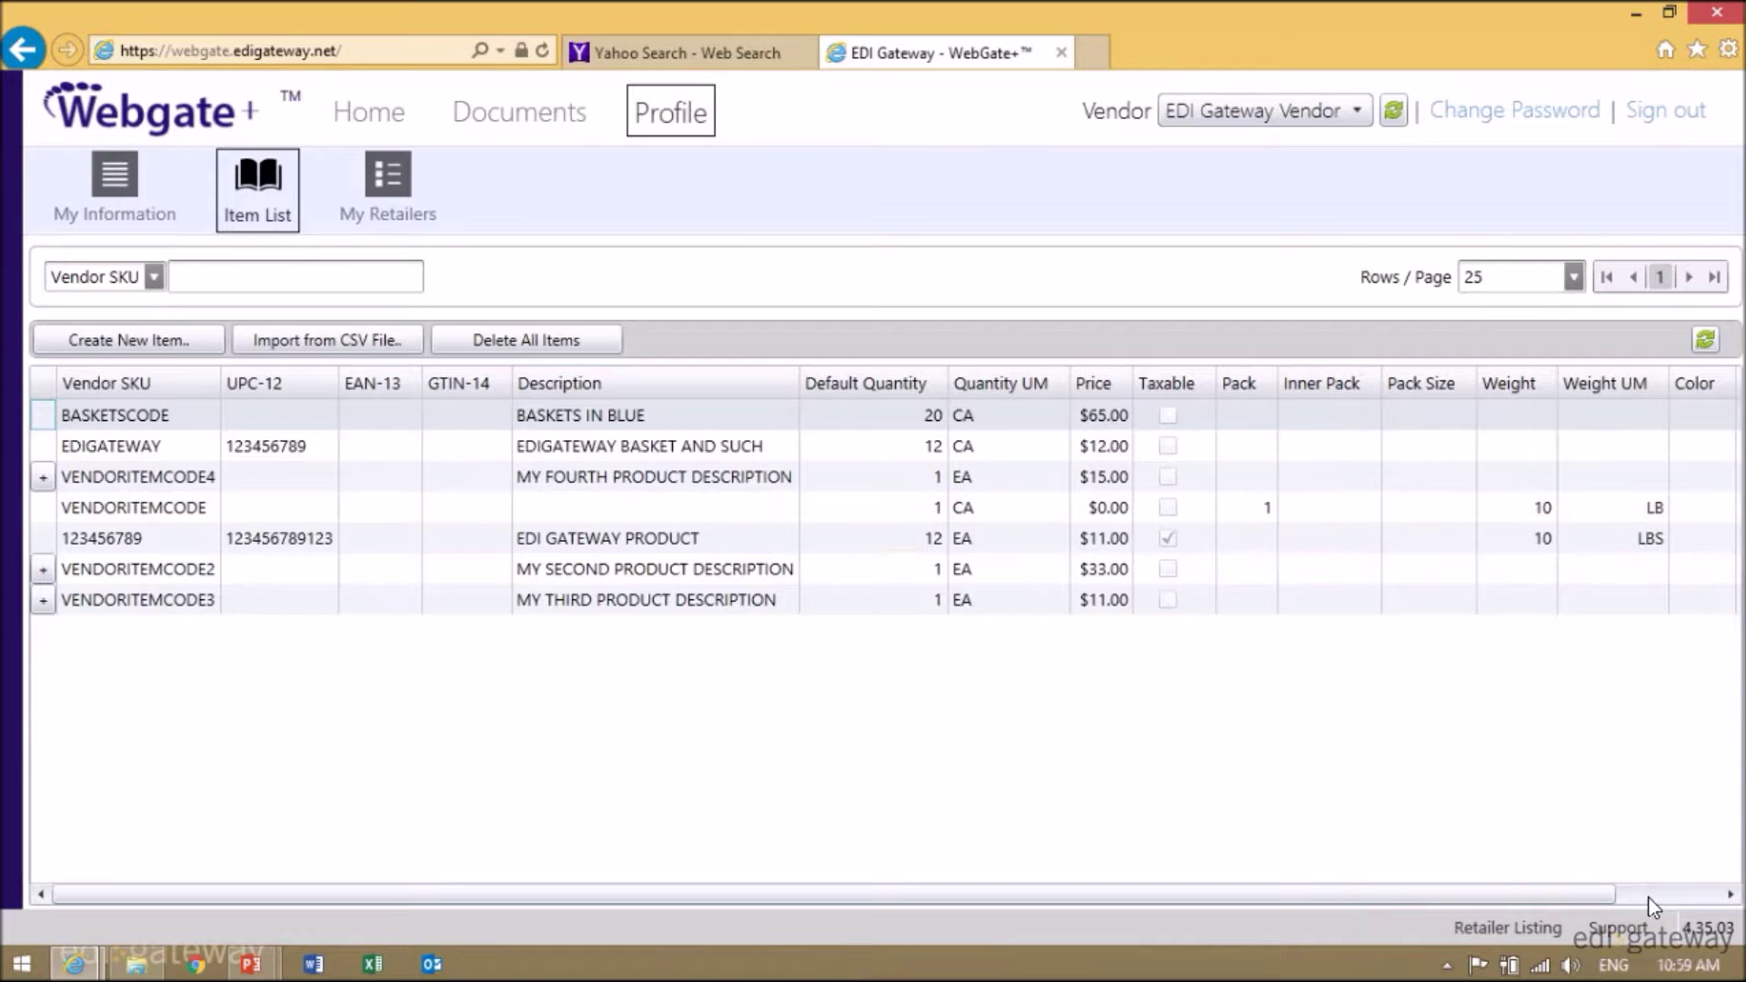
# - Create item 123456 'BASKETS FOR EDI', 12 per CA at price 45, then open My Retailers
pyautogui.click(118, 335)
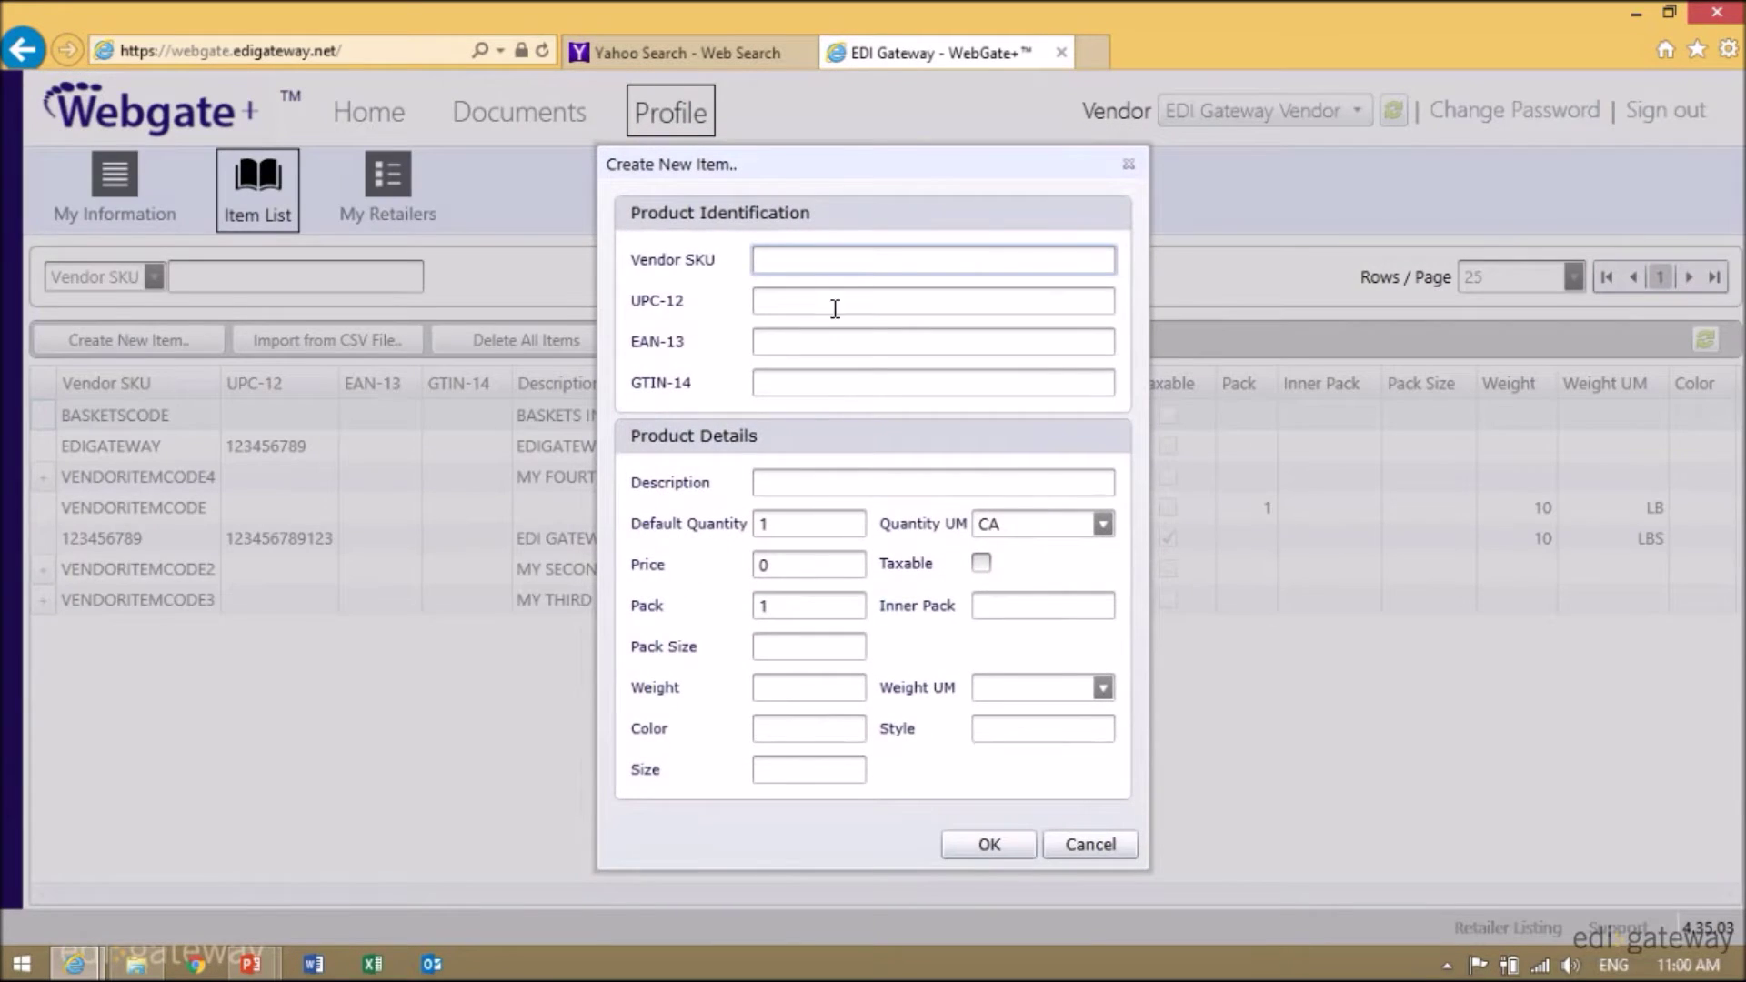
pyautogui.write('123456')
pyautogui.click(823, 480)
pyautogui.write('BAS')
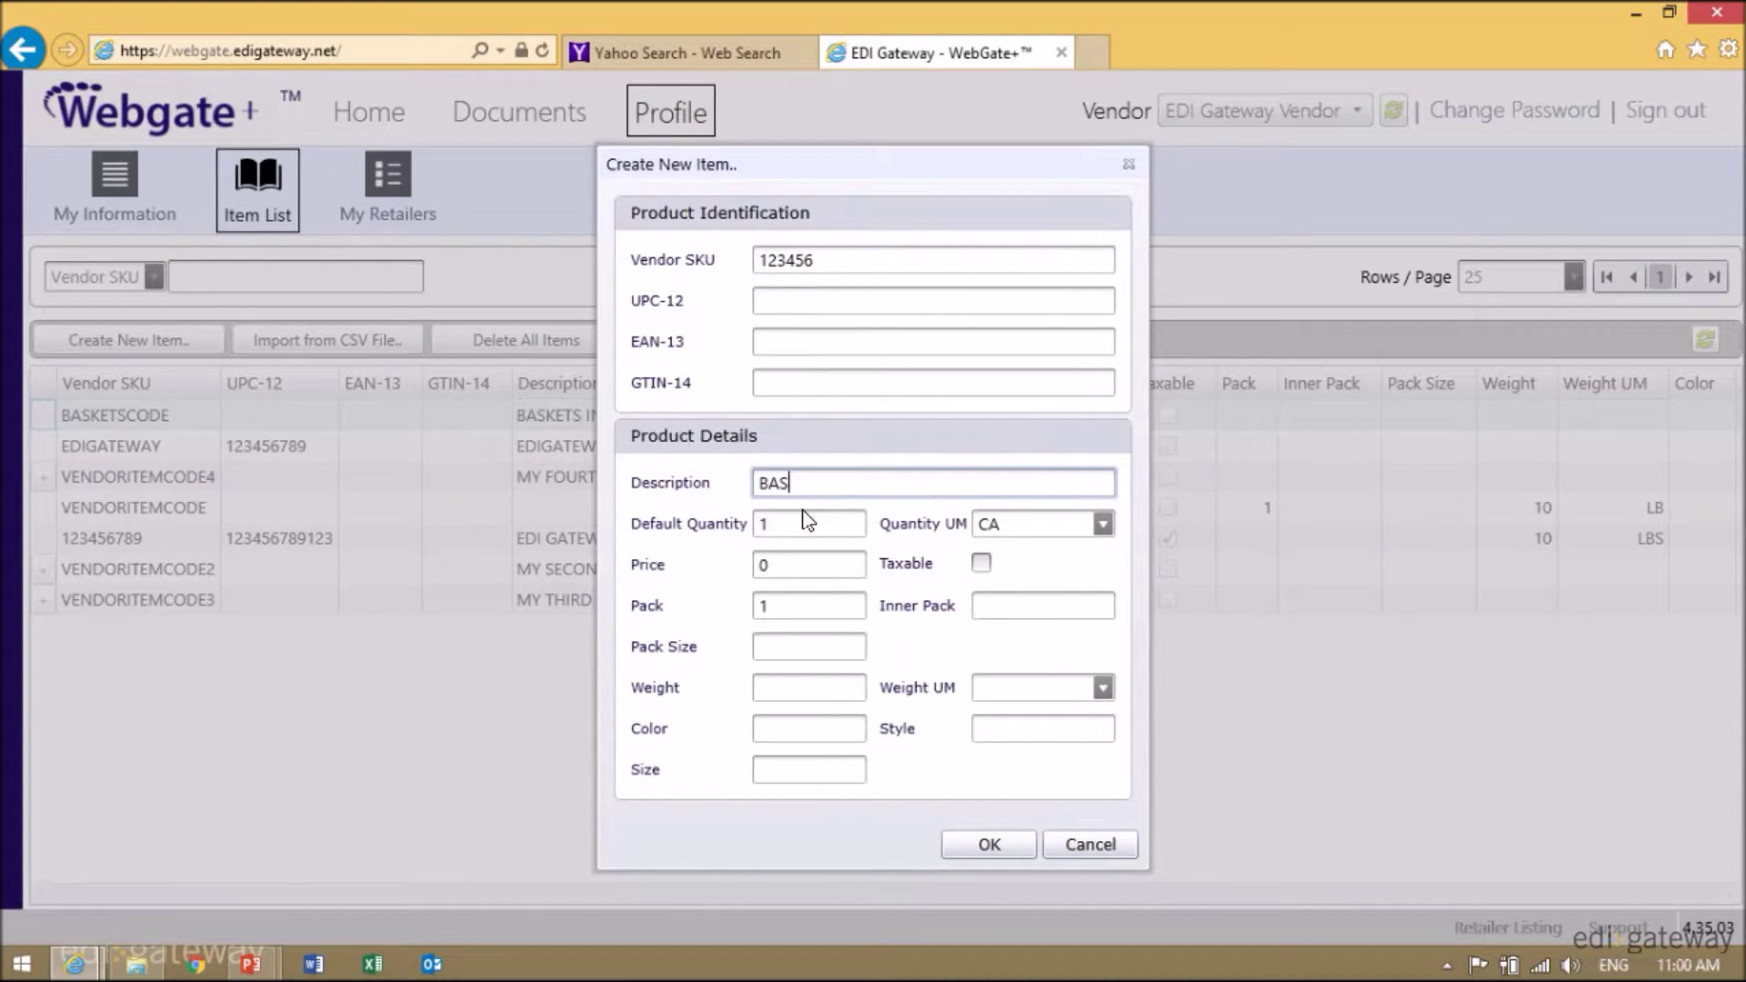
pyautogui.write('KETS FOR EDI')
pyautogui.press('Tab')
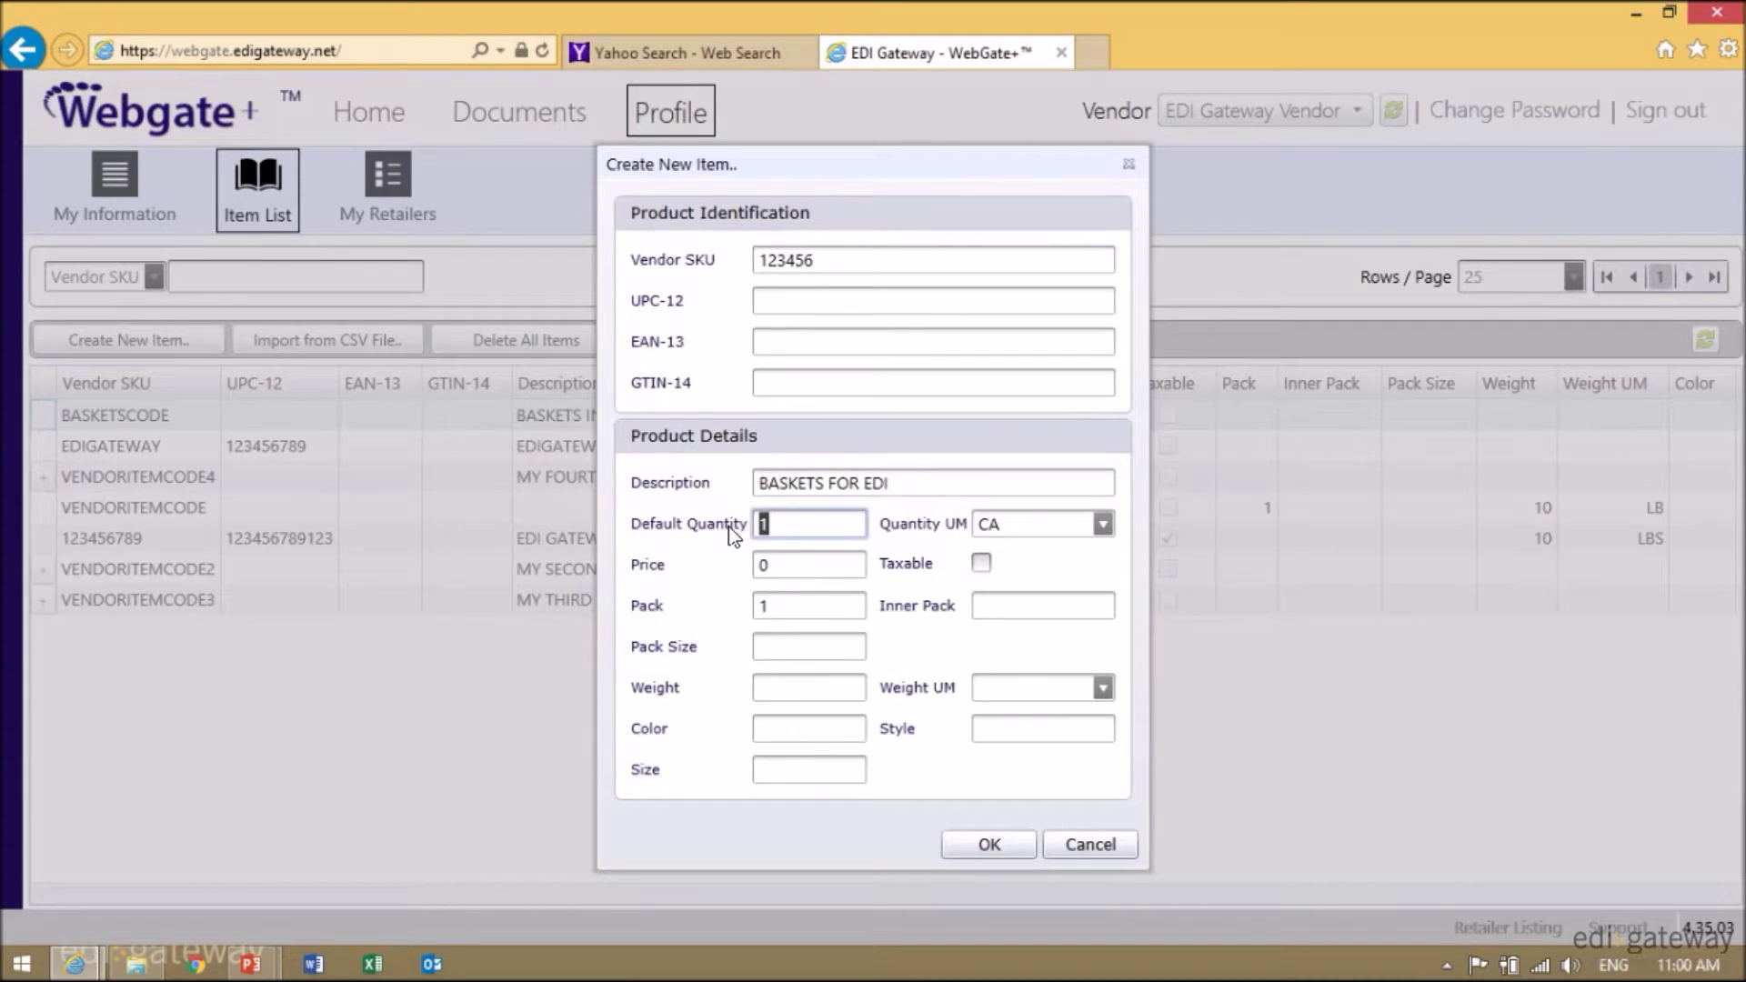
pyautogui.write('12')
pyautogui.click(1103, 525)
pyautogui.click(1010, 550)
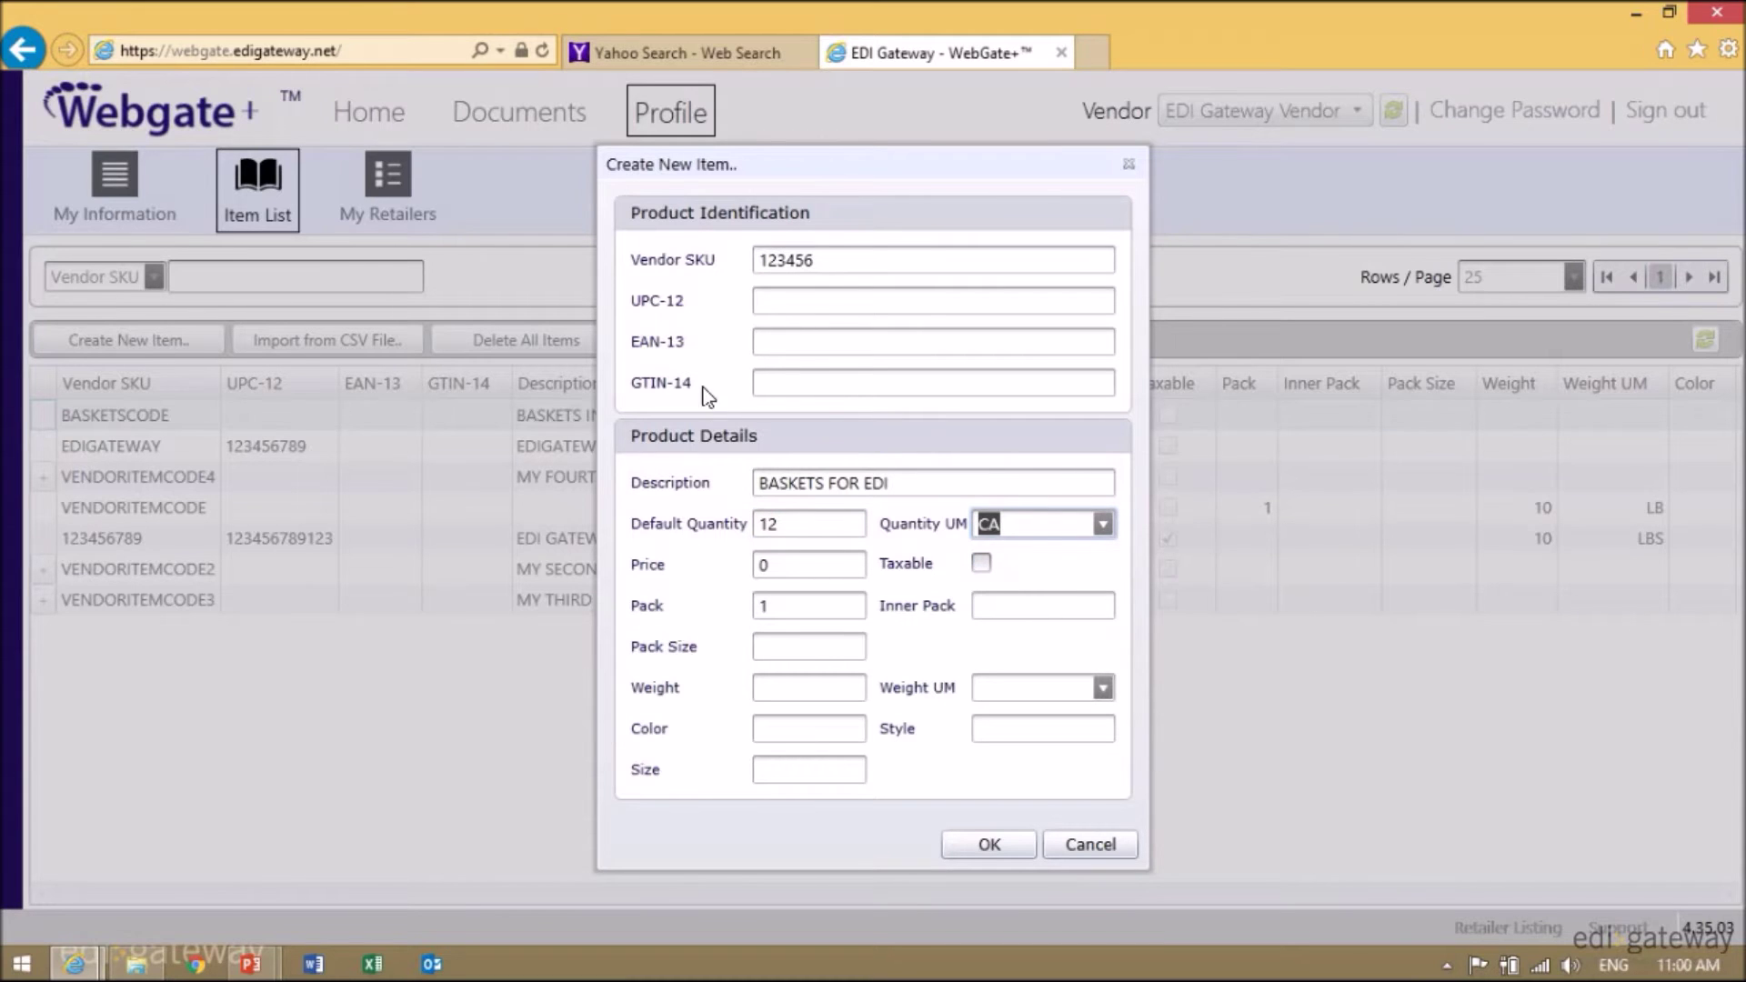
pyautogui.press('Tab')
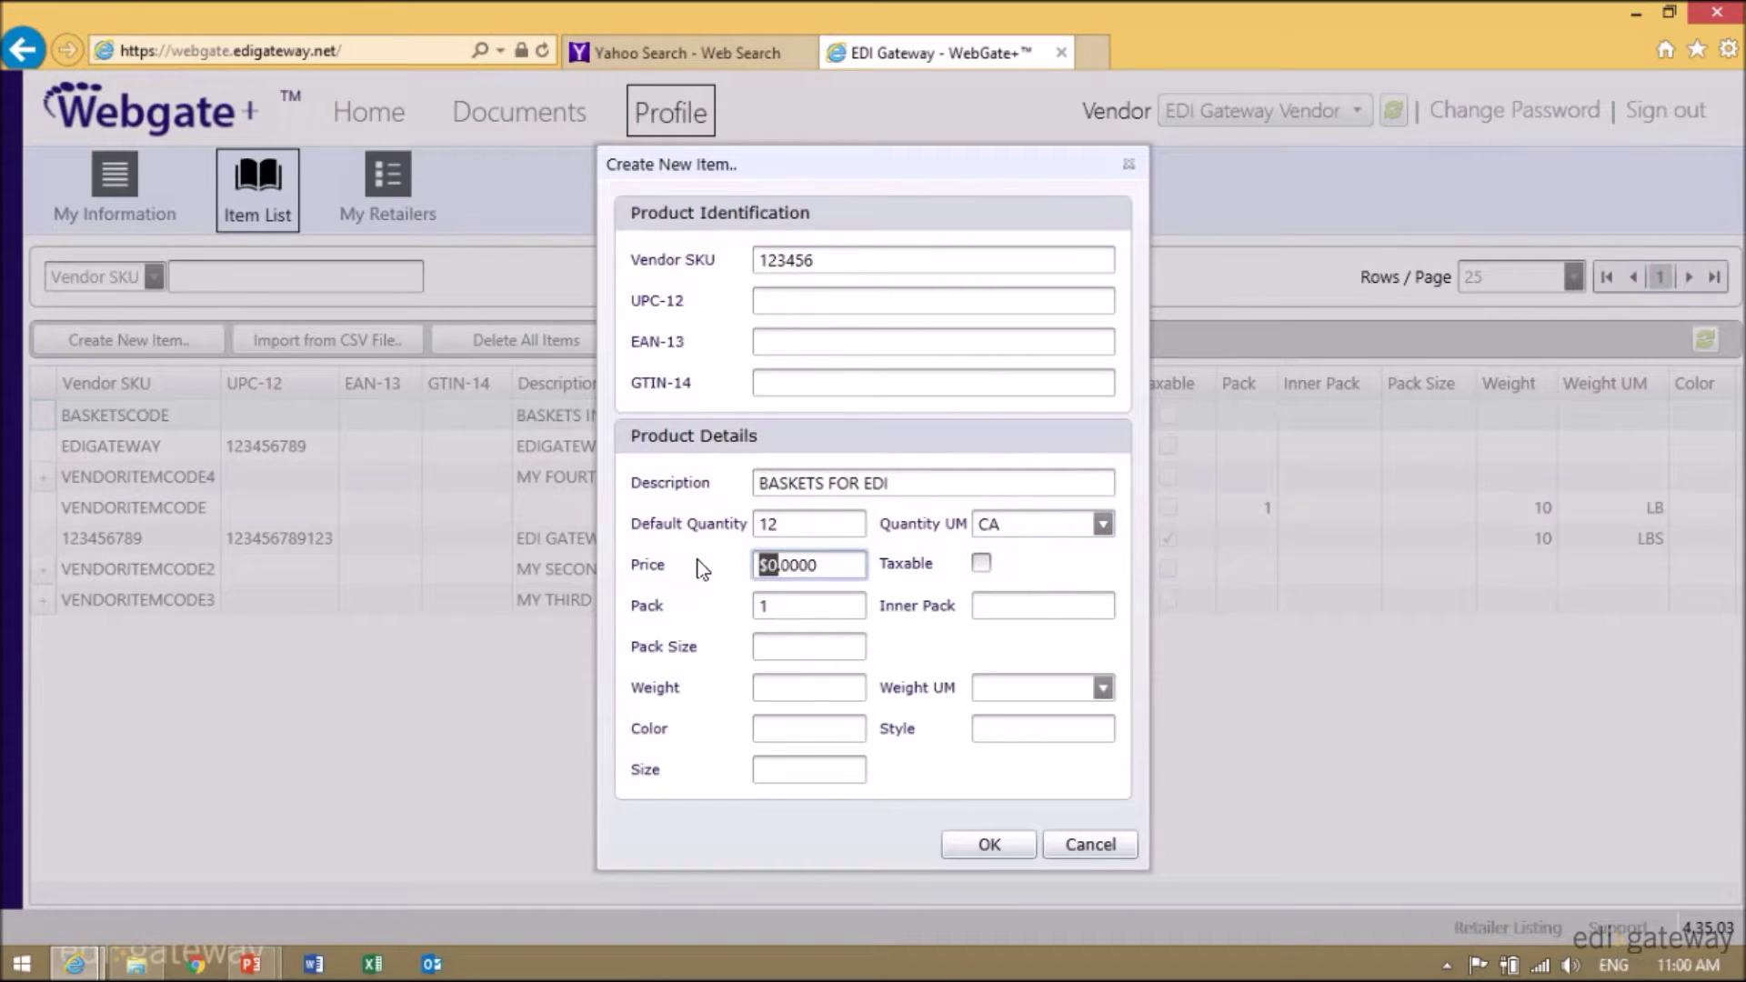
pyautogui.write('45')
pyautogui.click(994, 846)
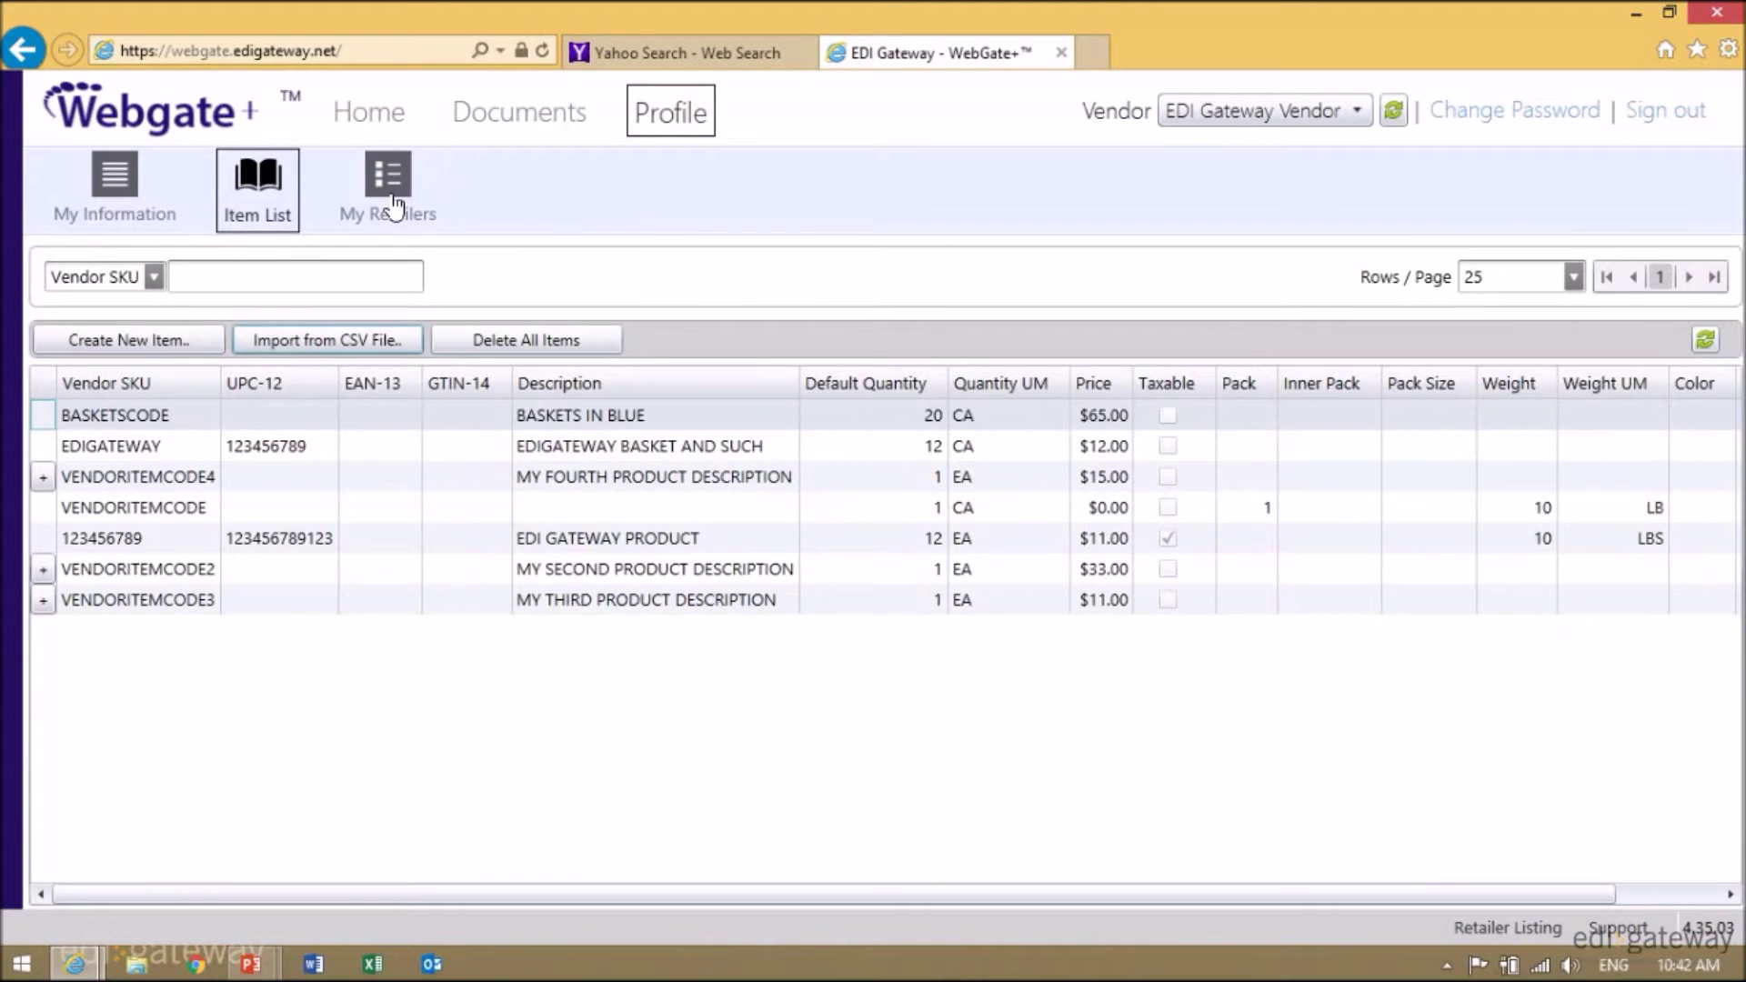
pyautogui.click(396, 201)
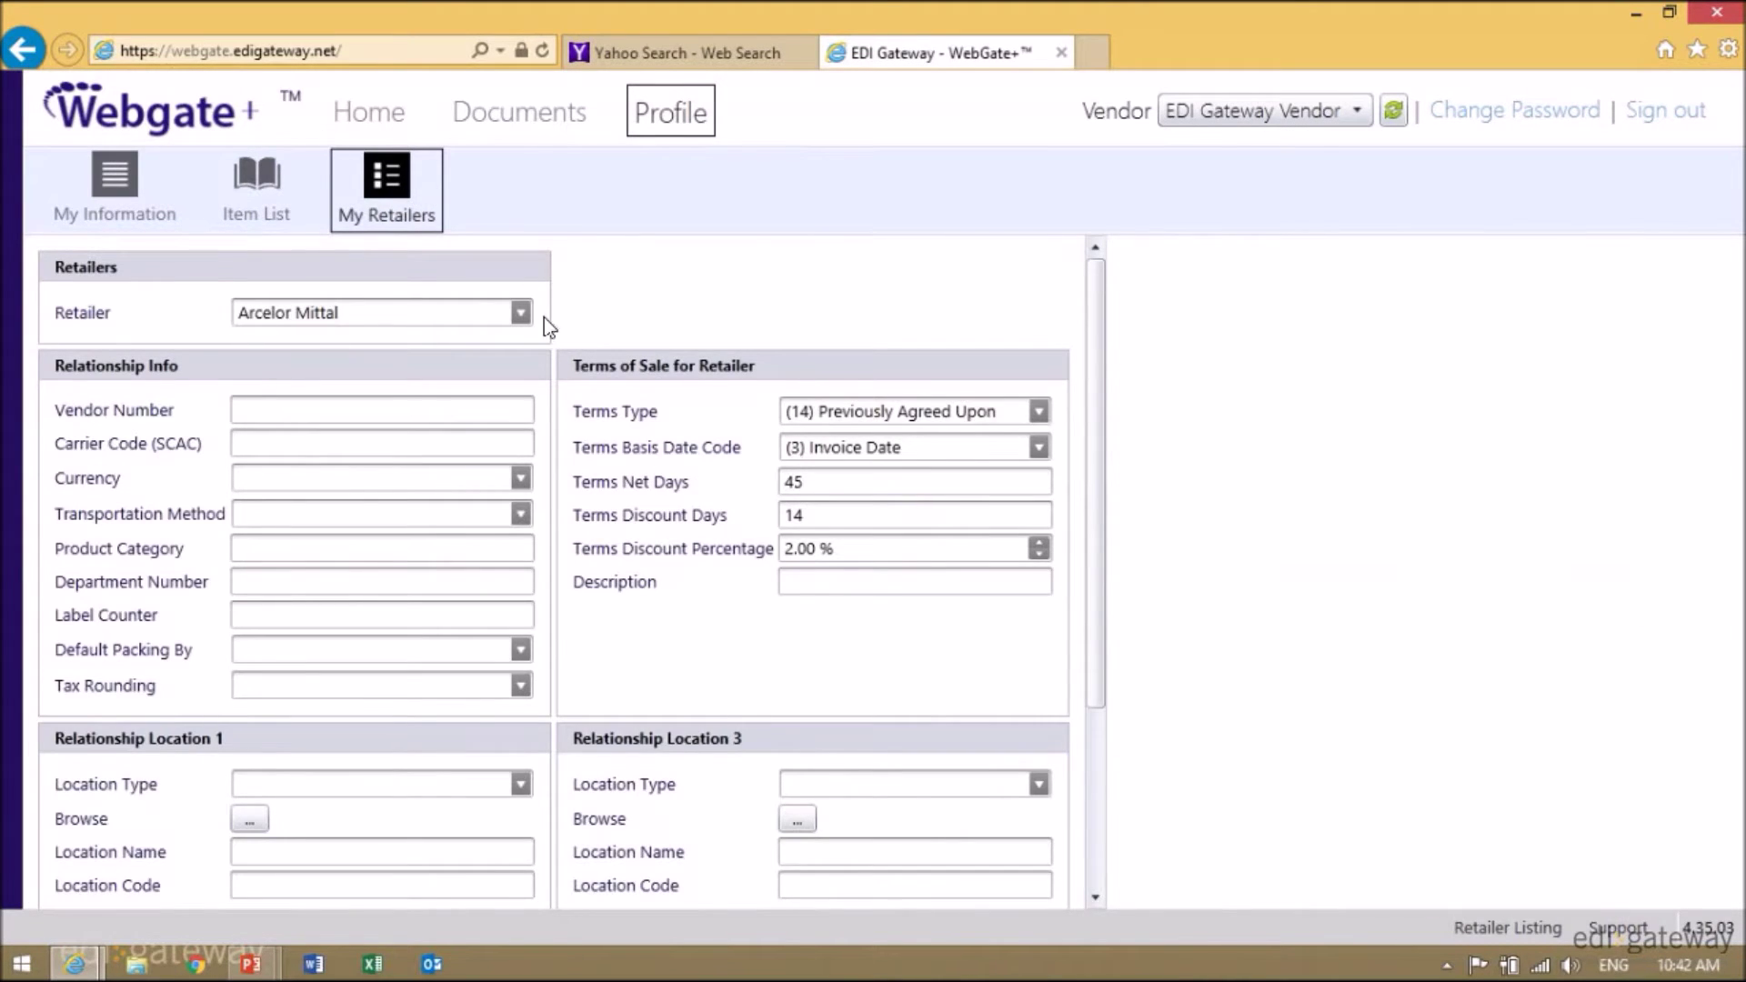
# - Choose Publix as the retailer and enter its vendor number
pyautogui.click(523, 315)
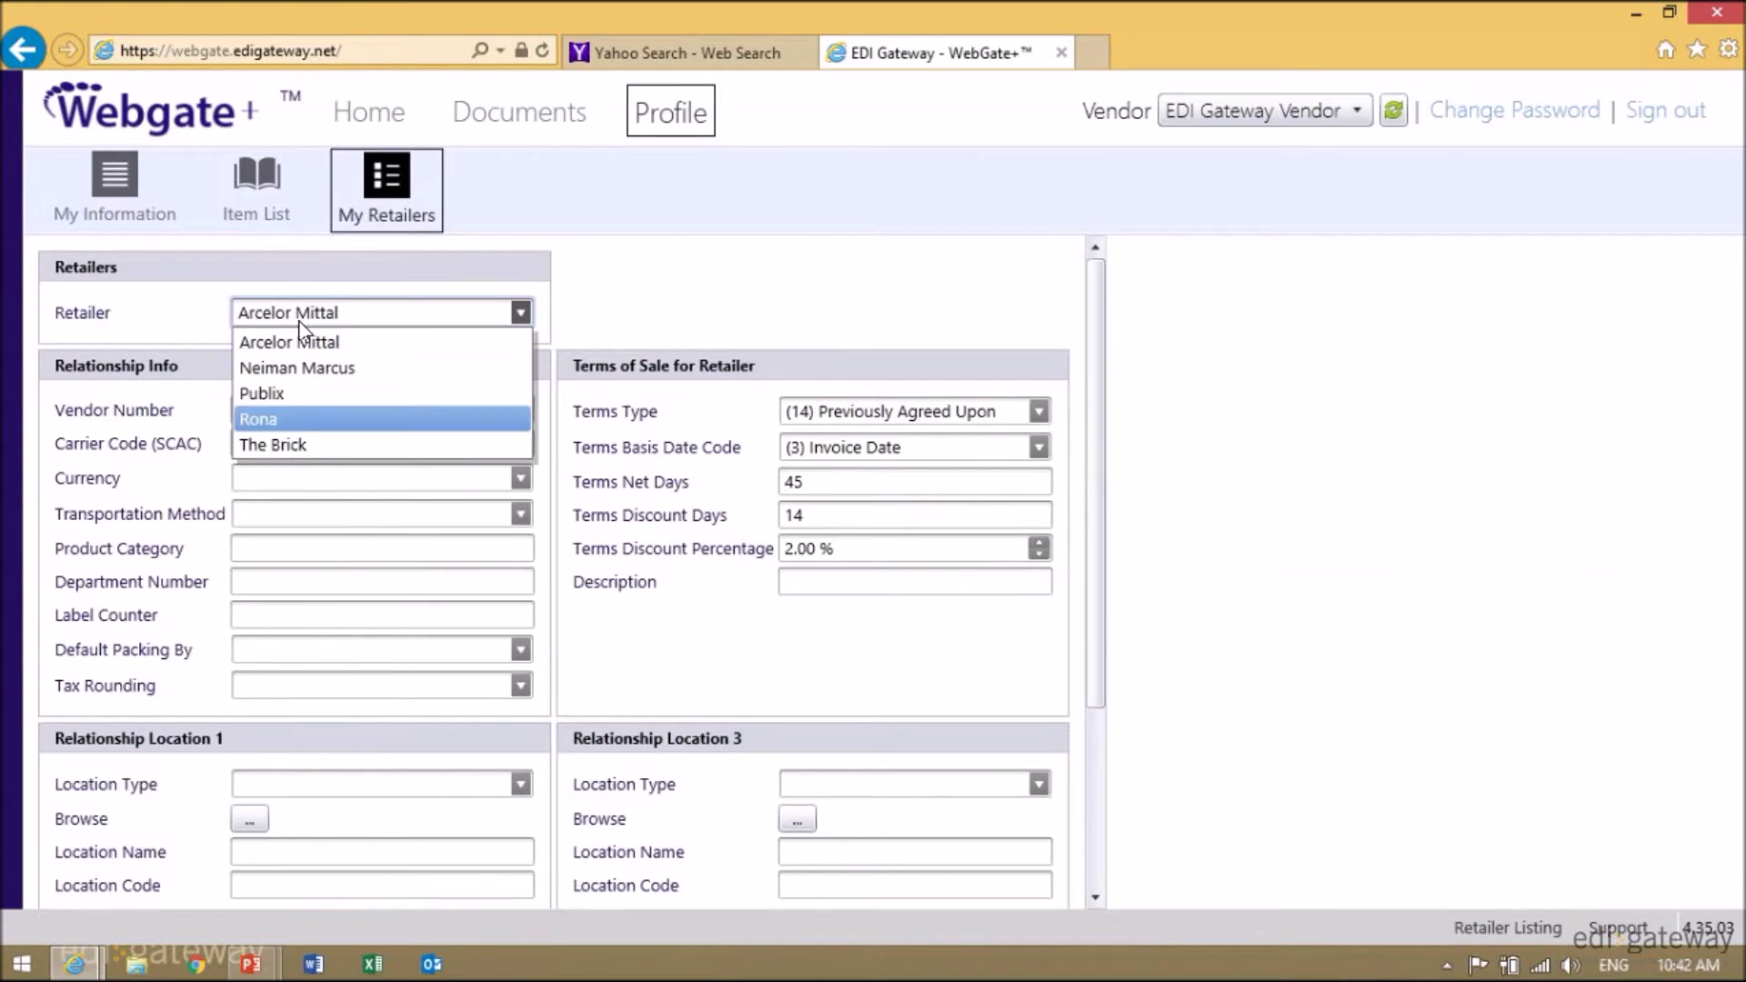
pyautogui.click(273, 395)
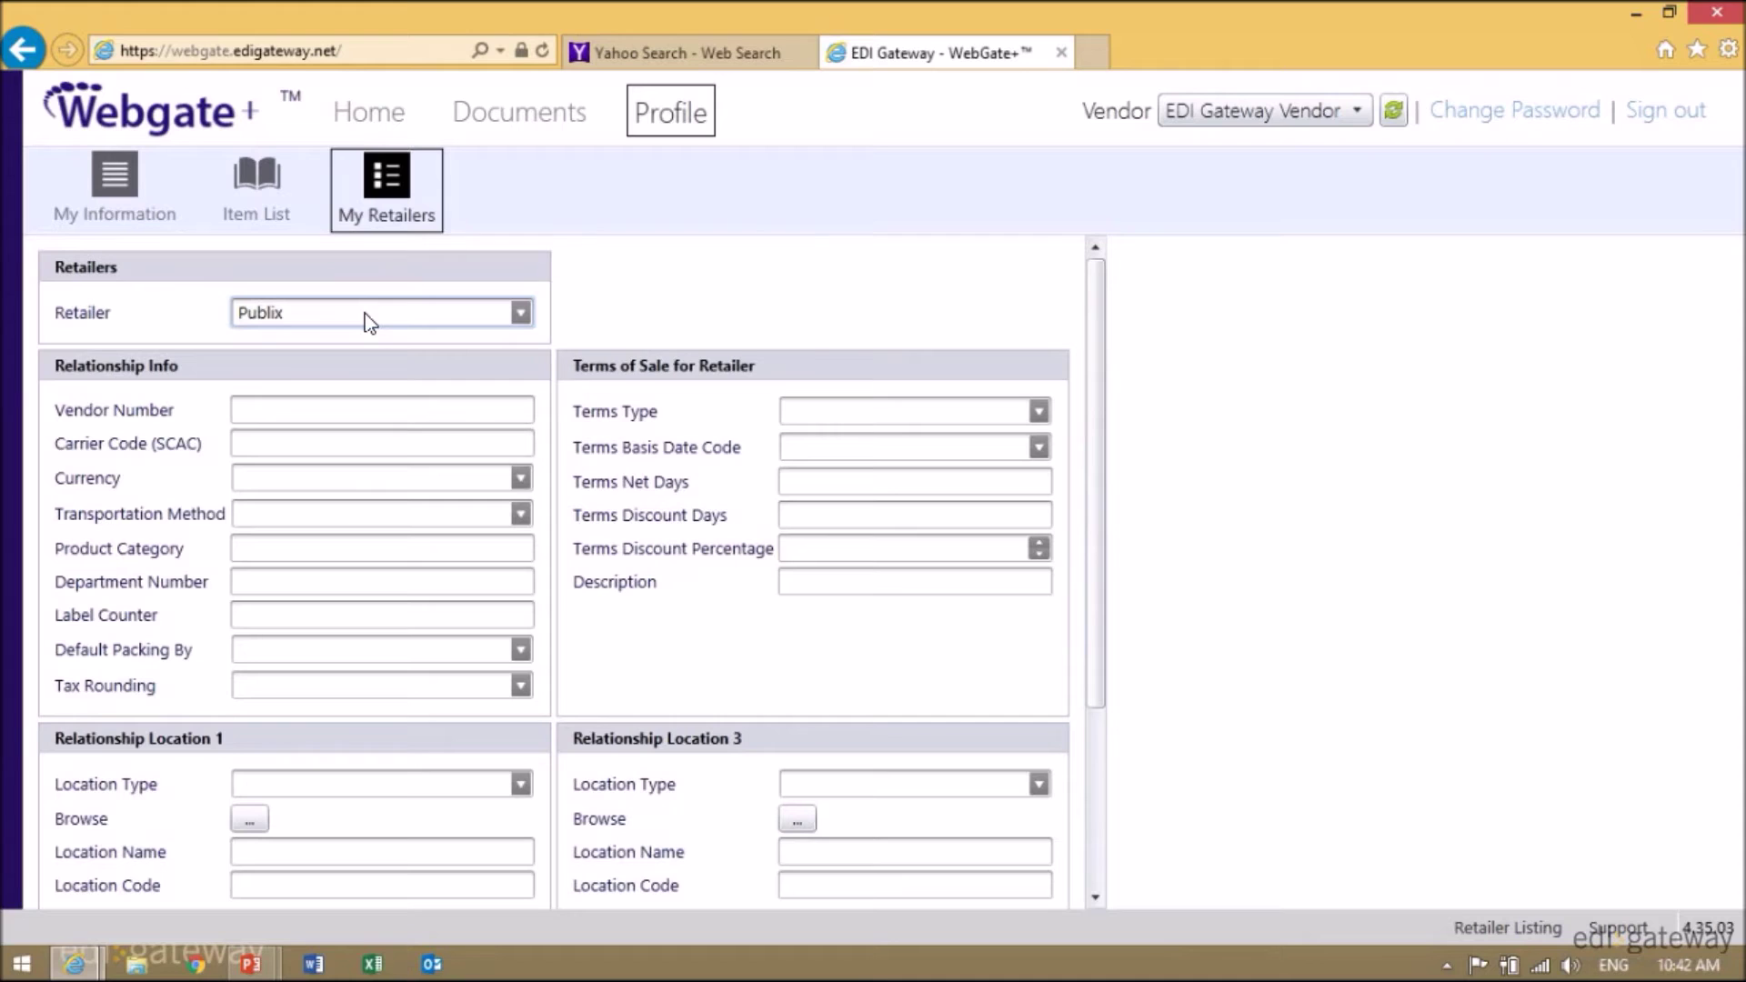
pyautogui.click(316, 409)
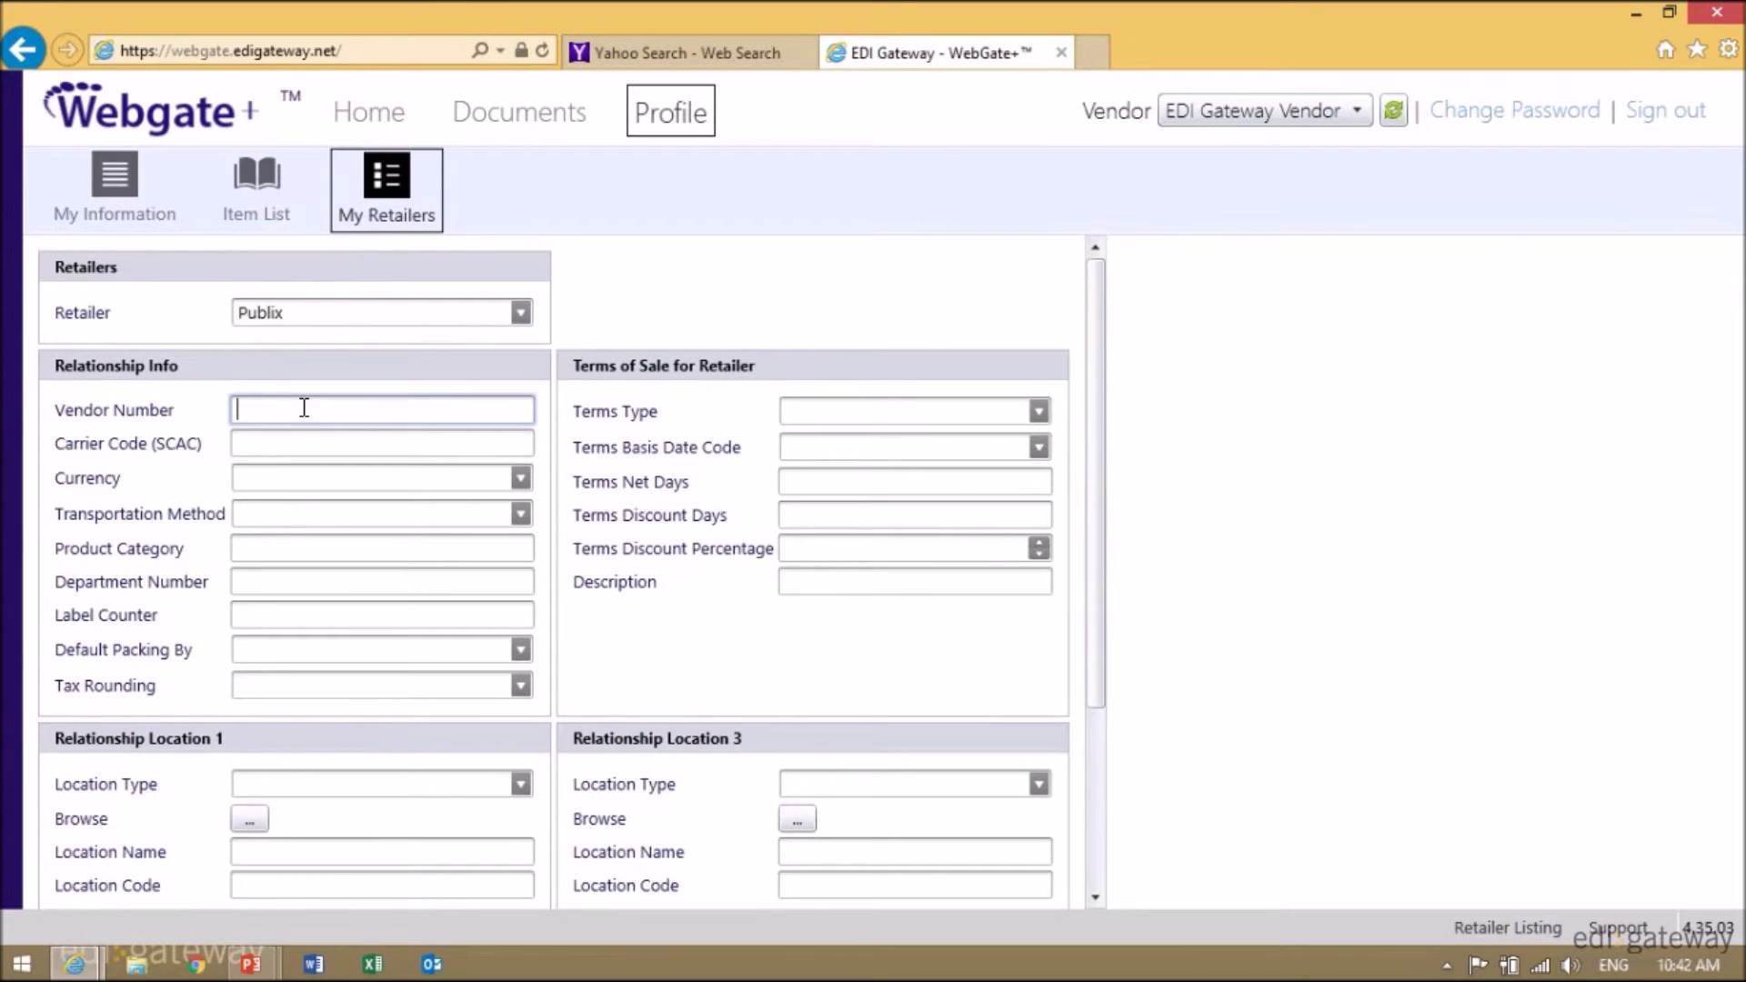
pyautogui.write('123456')
# - Set location 1 to (RI) Remit To, filled from the saved EDI GATEWAY location (EDIG0123)
pyautogui.click(355, 784)
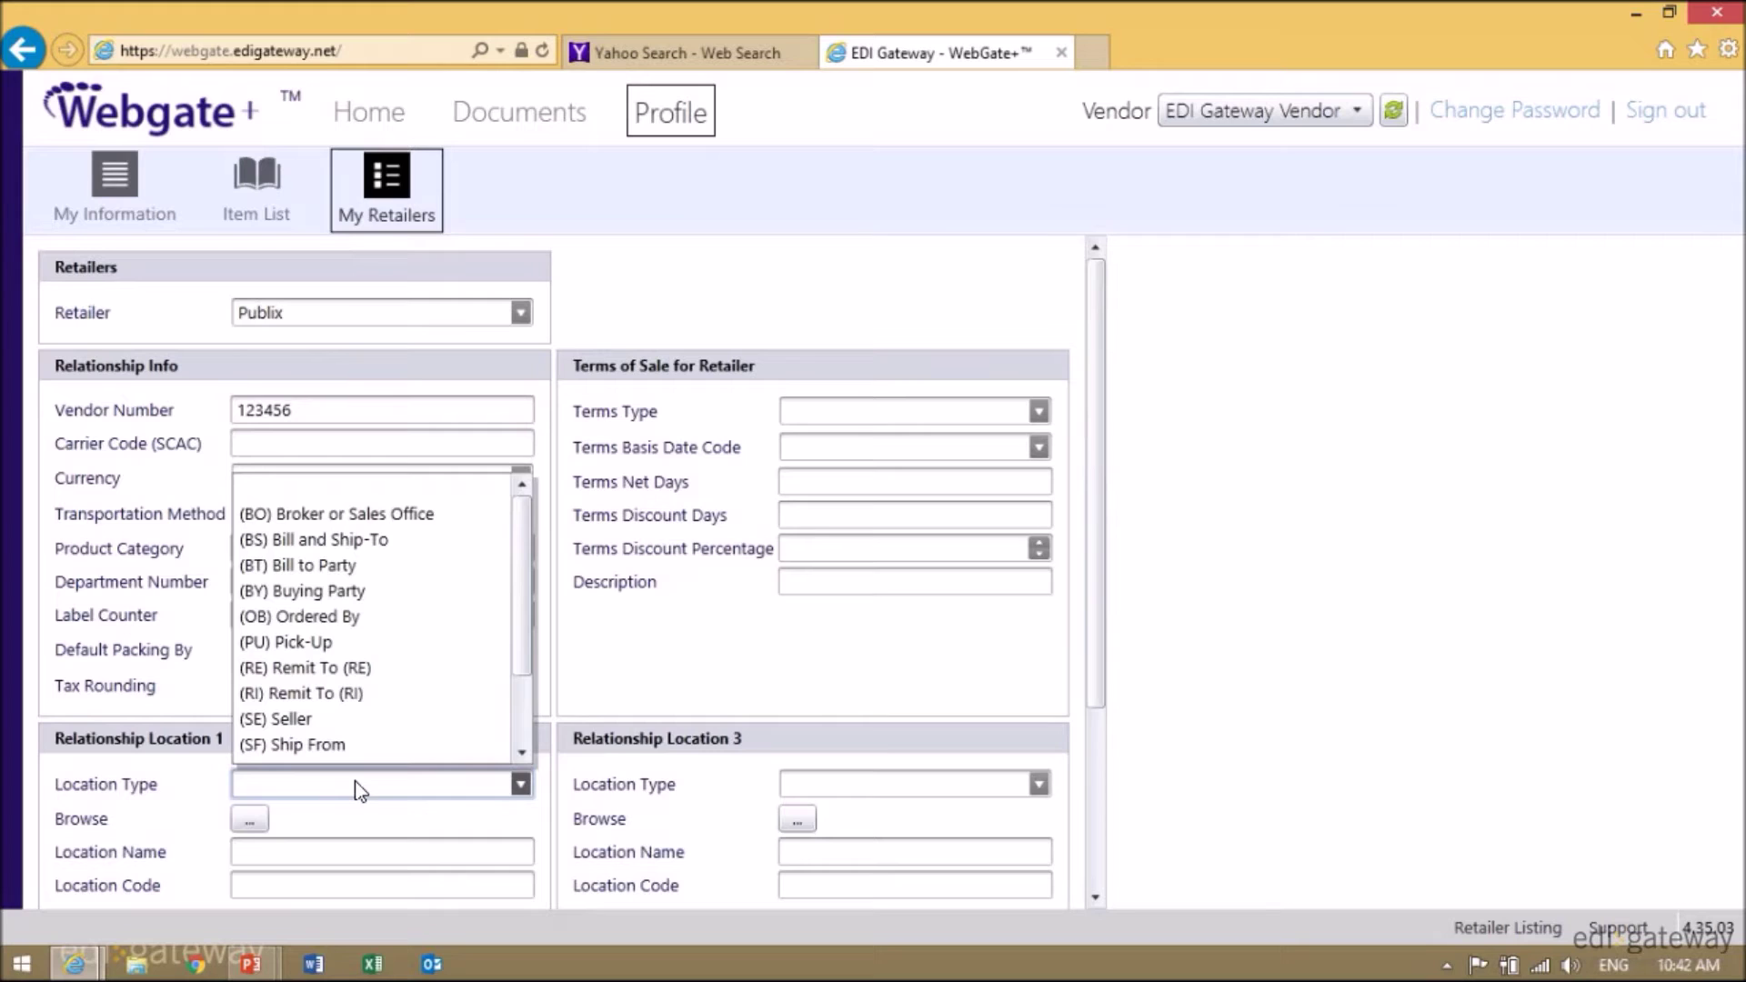
pyautogui.click(34, 734)
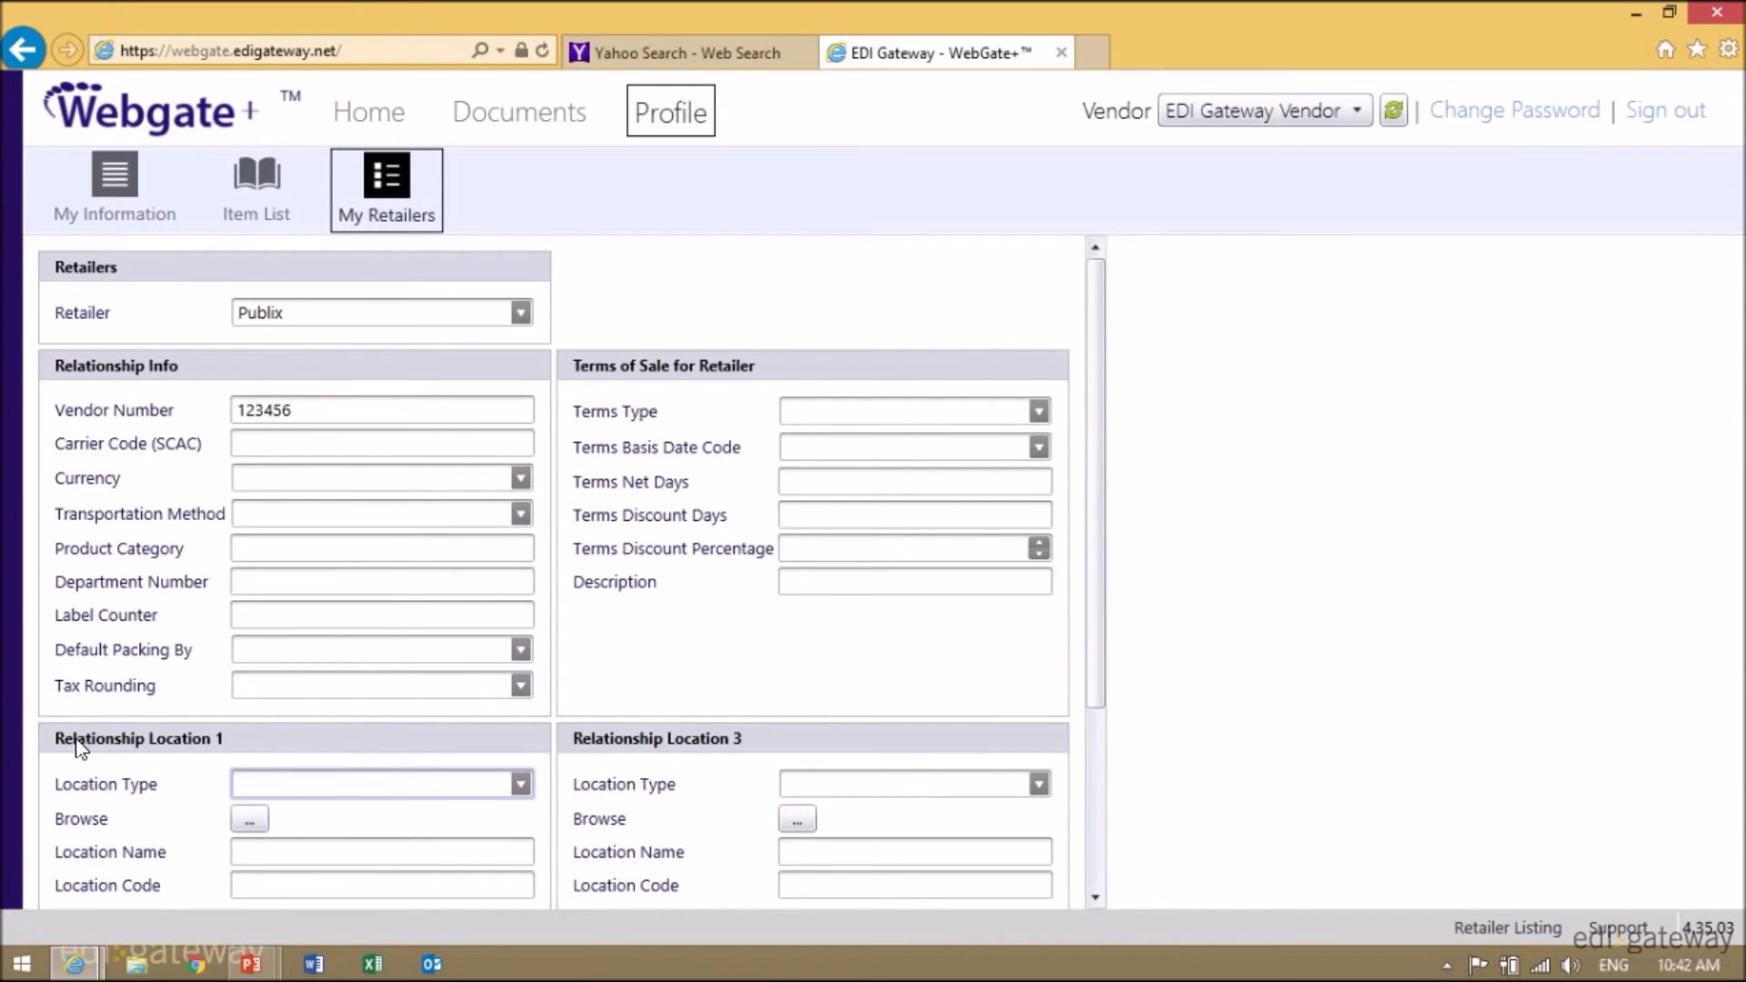
pyautogui.click(521, 784)
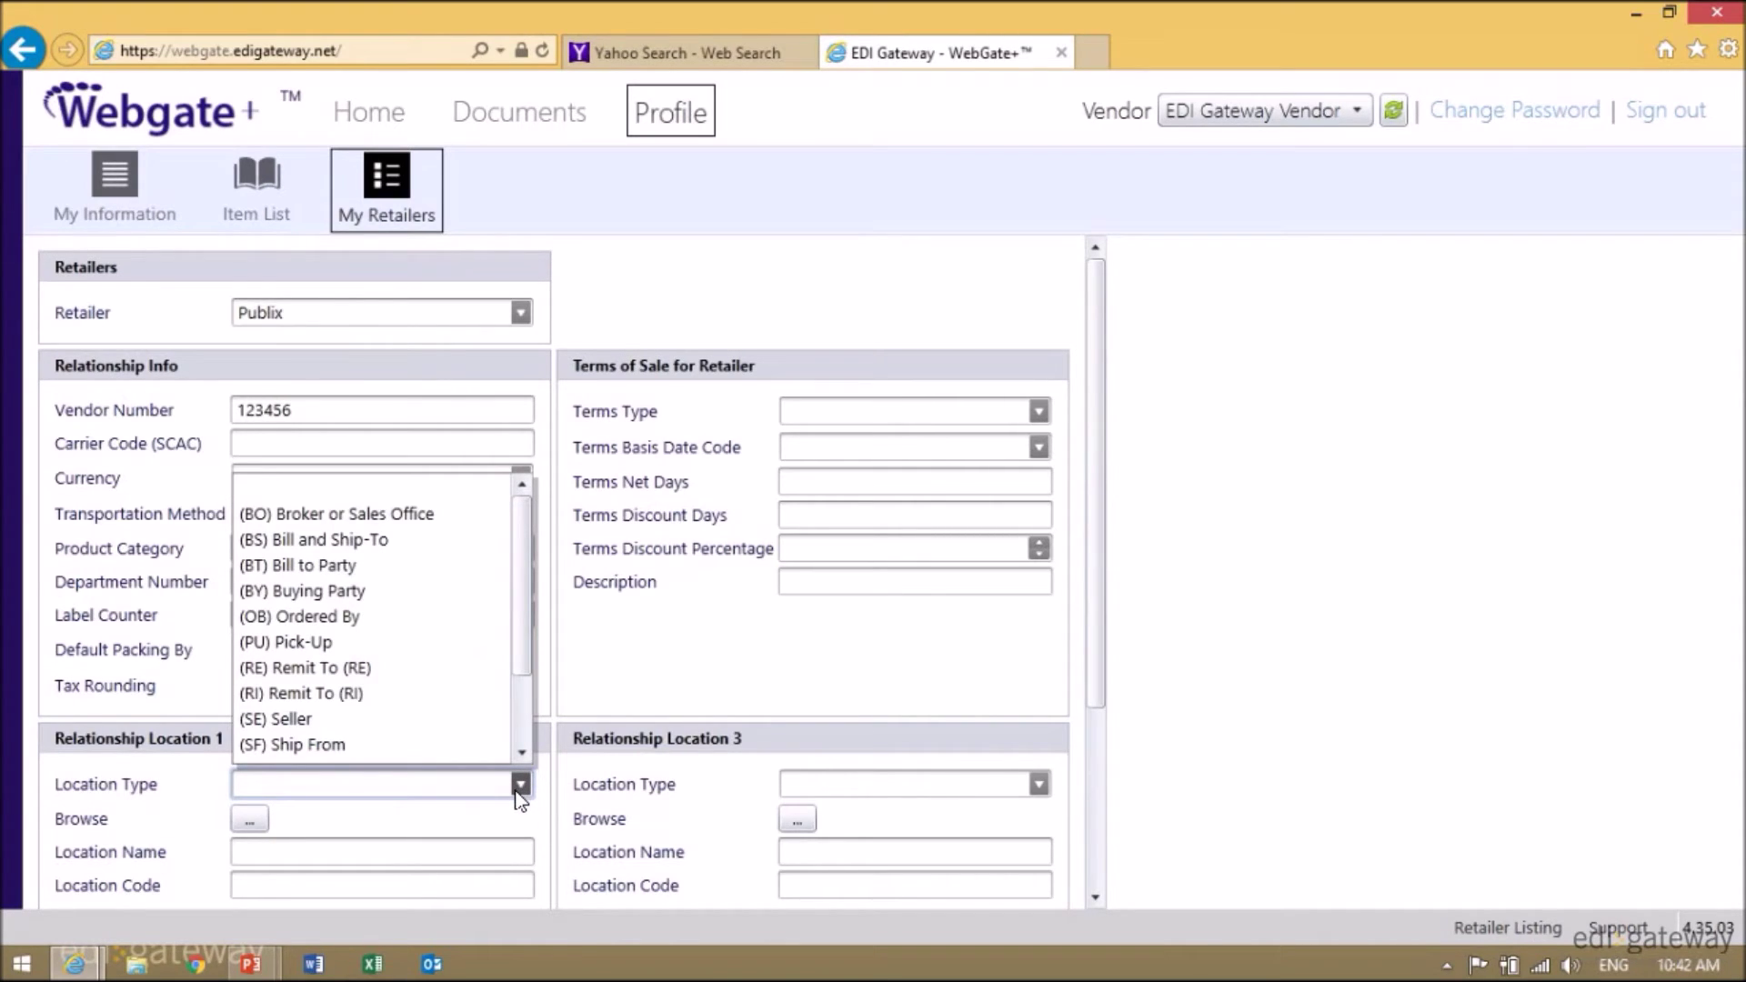
pyautogui.scroll(-1, 391, 746)
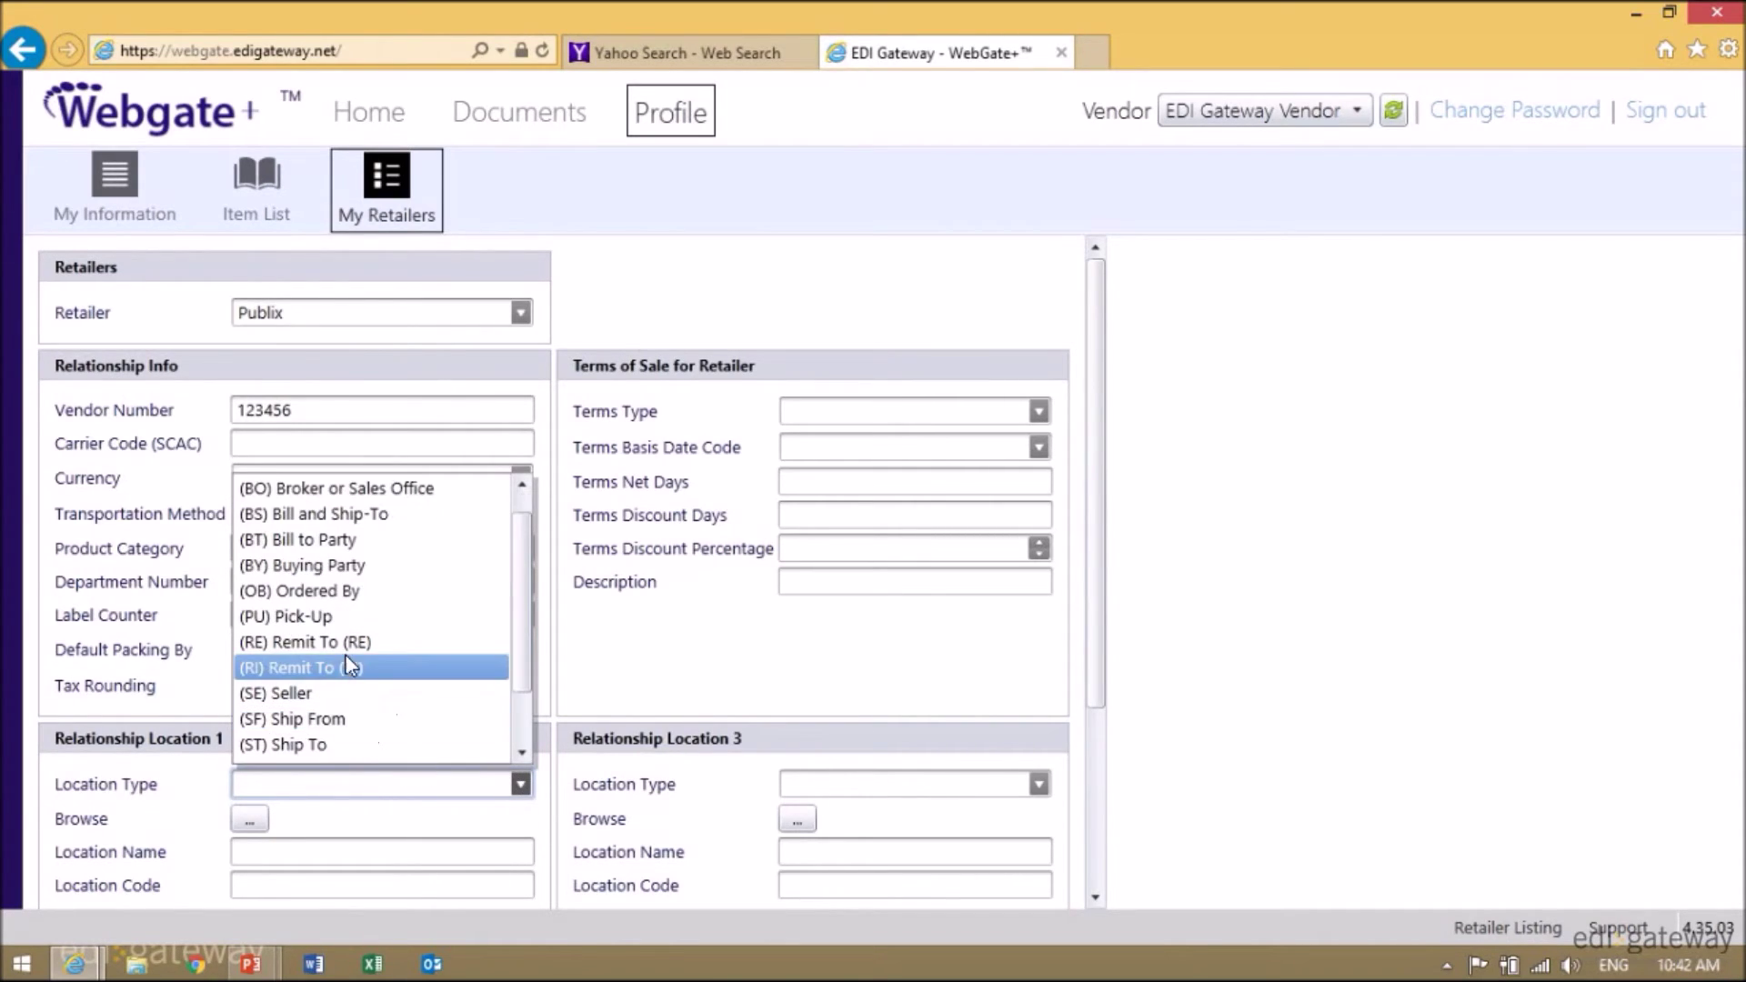
pyautogui.click(360, 671)
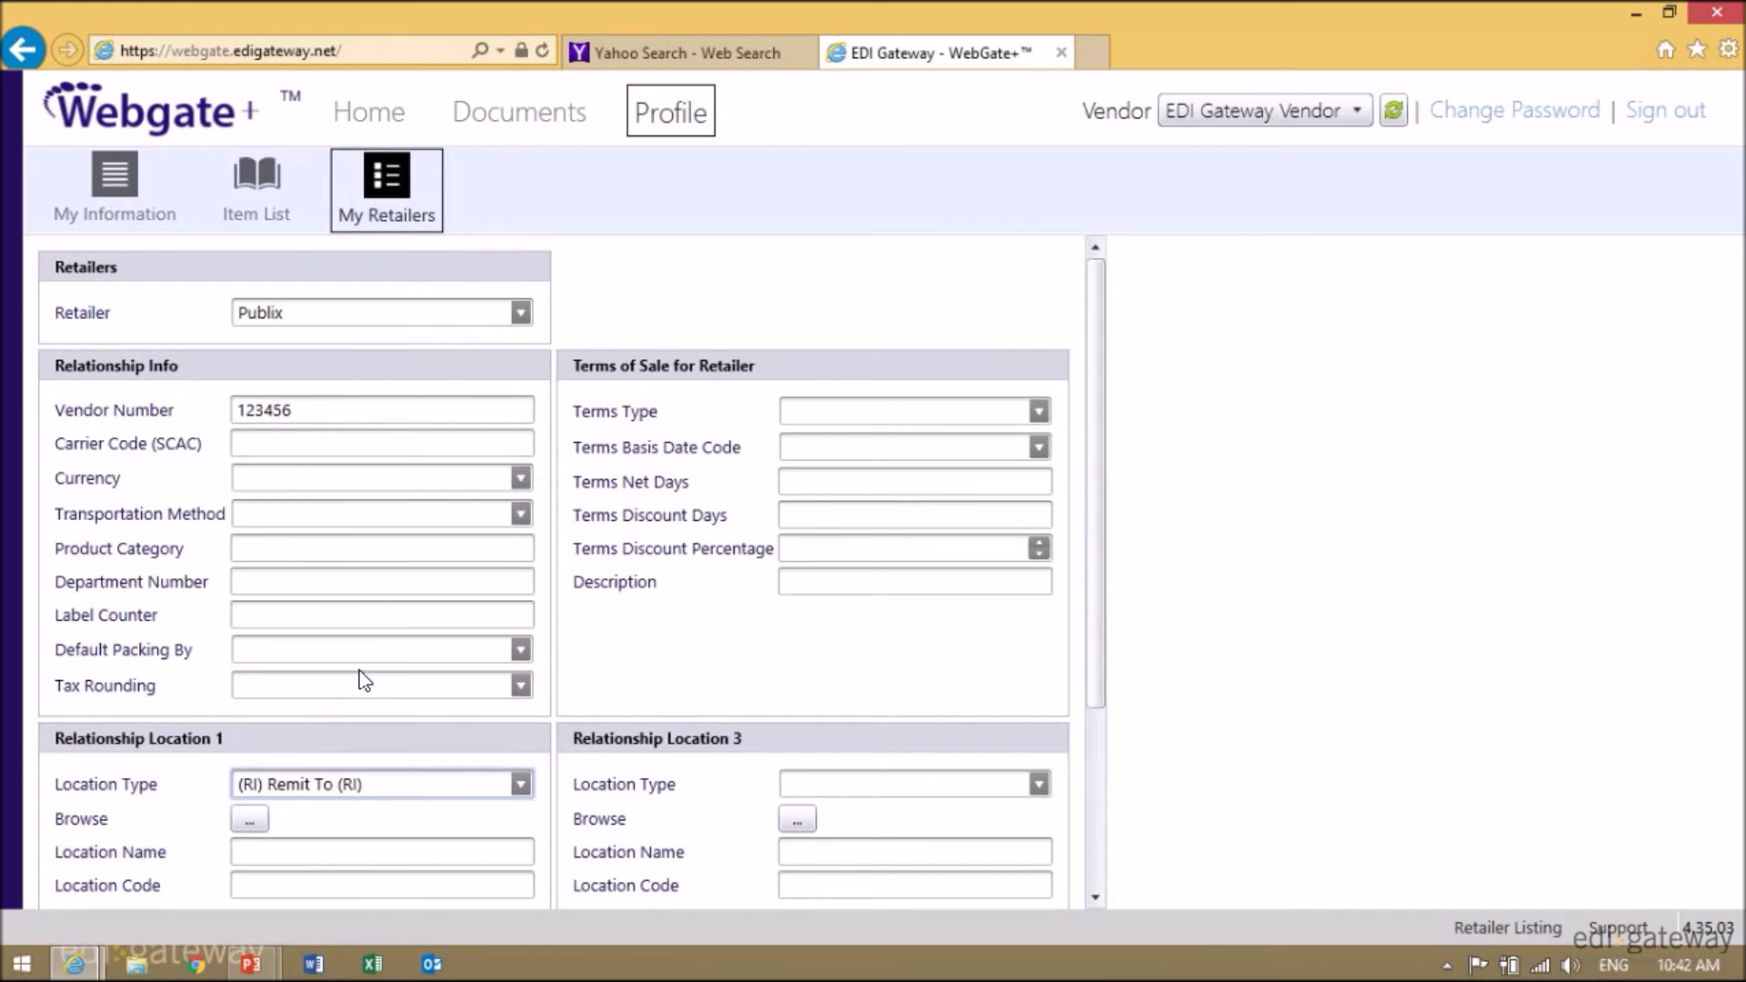
pyautogui.click(249, 819)
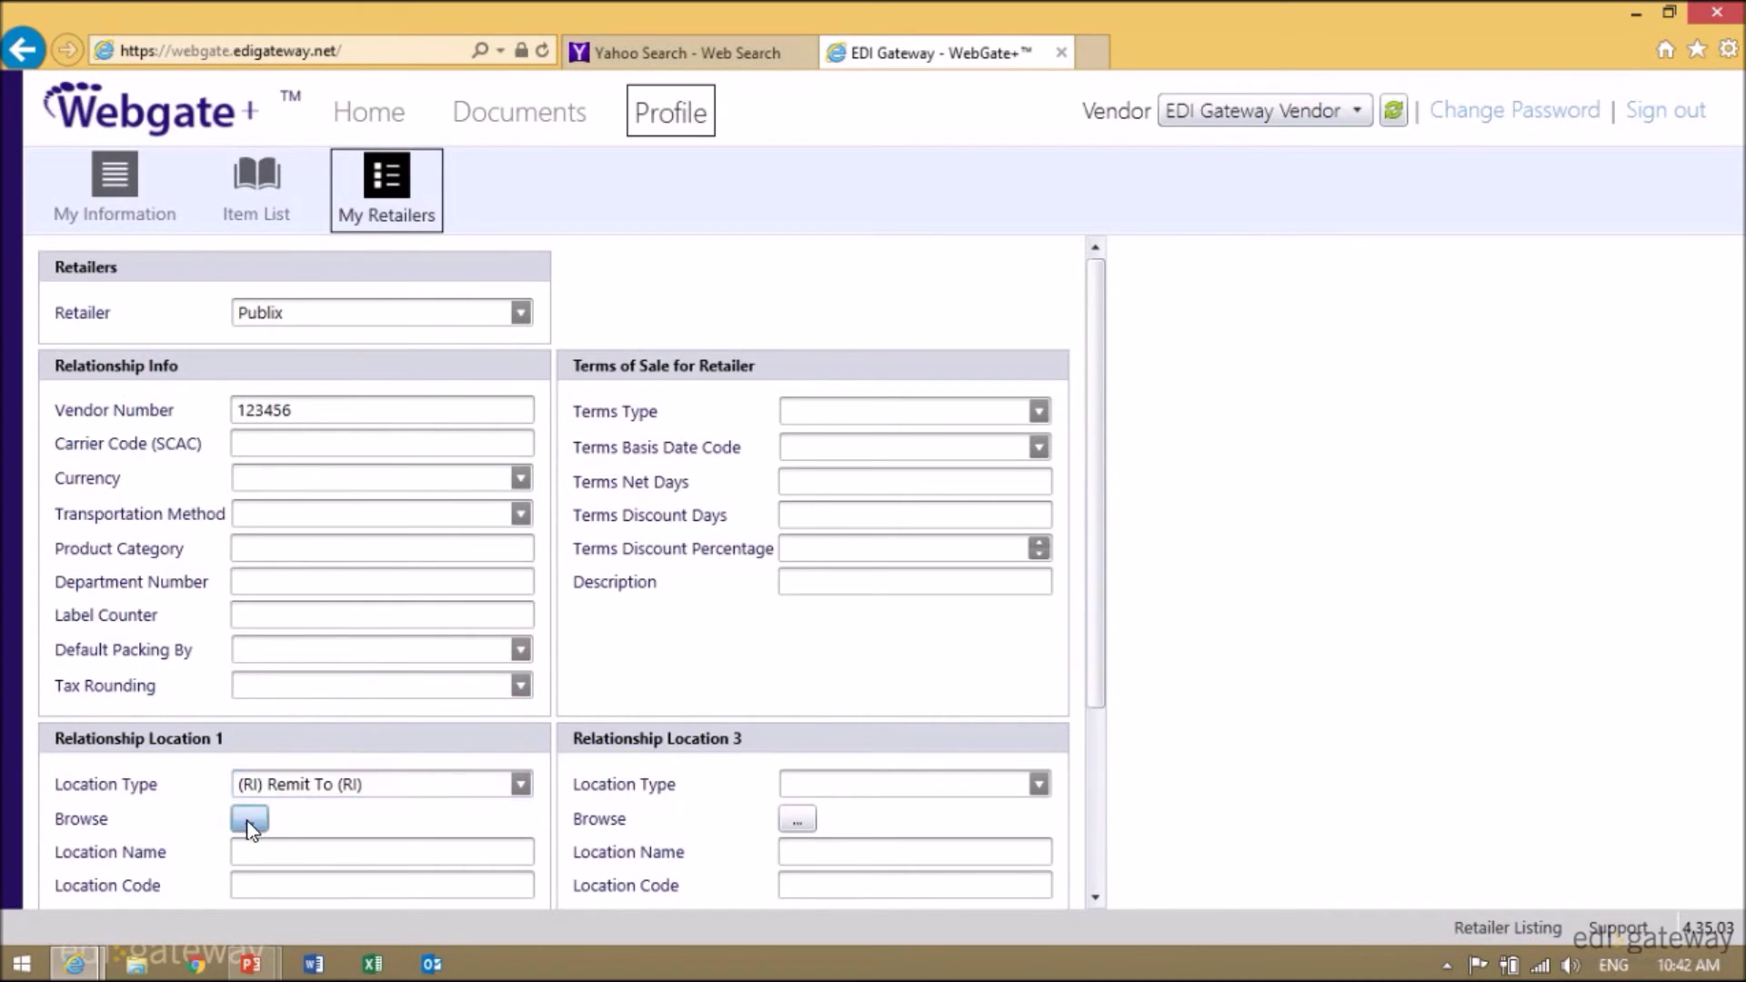
pyautogui.doubleClick(364, 286)
pyautogui.scroll(-3, 406, 665)
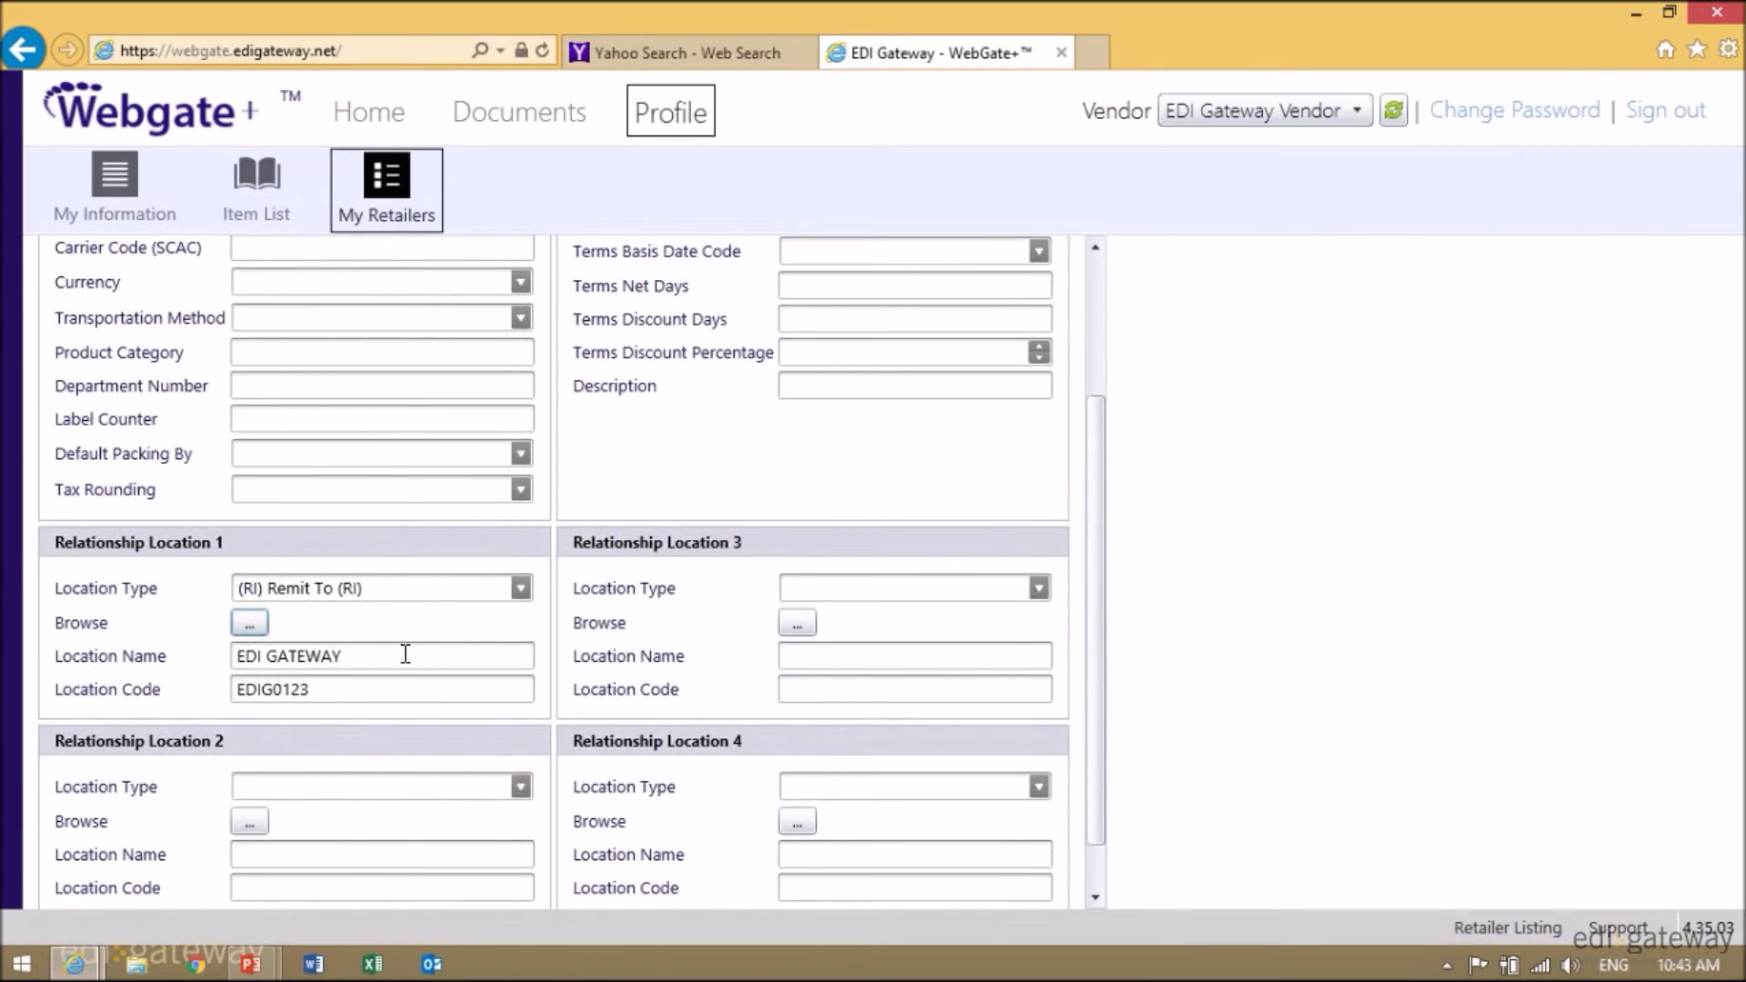
pyautogui.scroll(3, 406, 654)
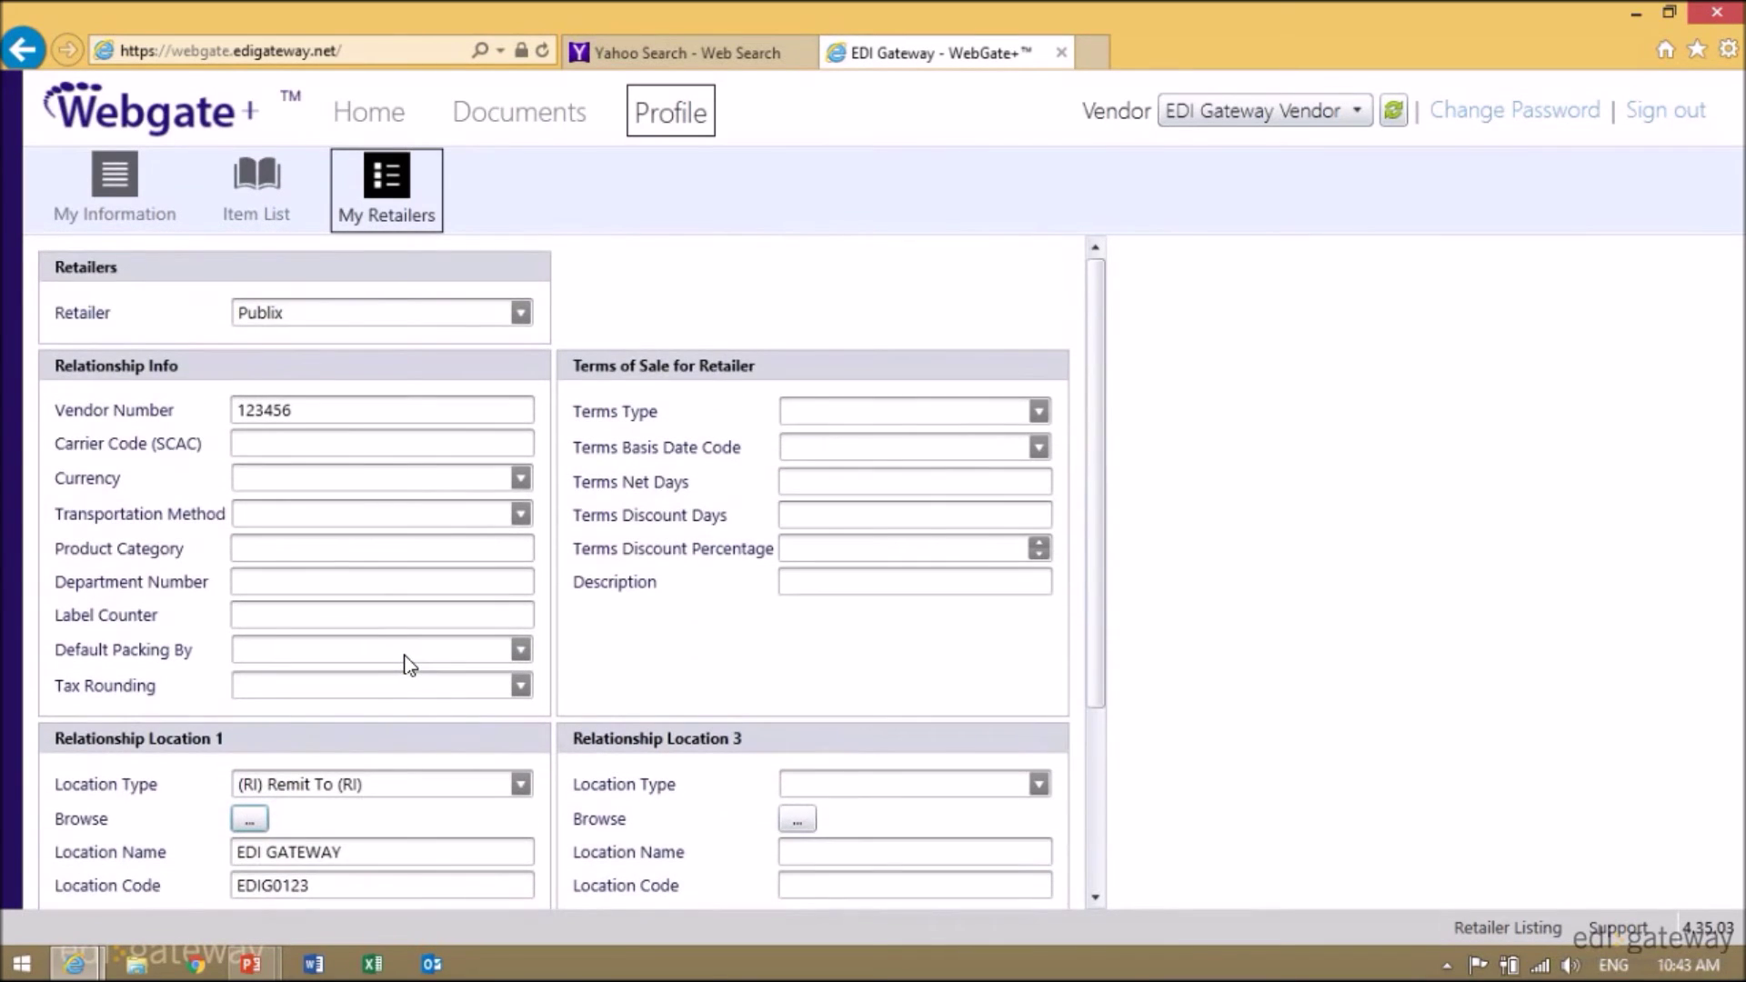
# - Set the terms type to (01) Basic with 45 net days, 10 discount days and 2% discount
pyautogui.click(1037, 411)
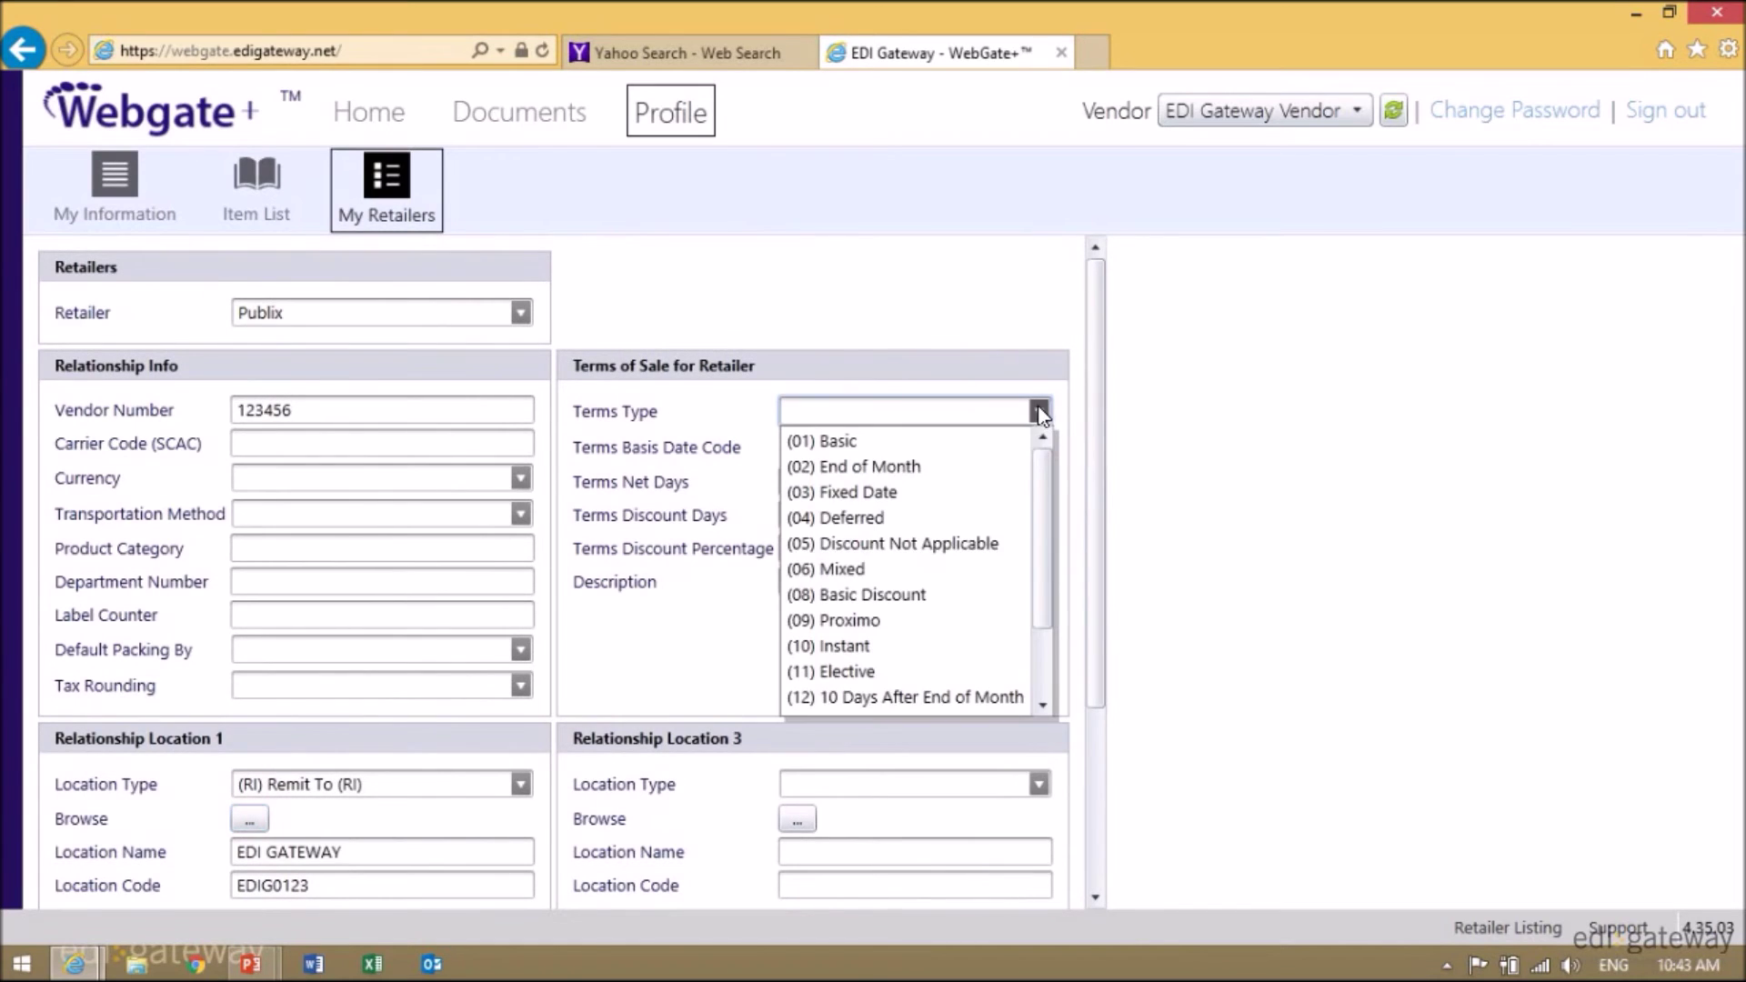
pyautogui.click(837, 442)
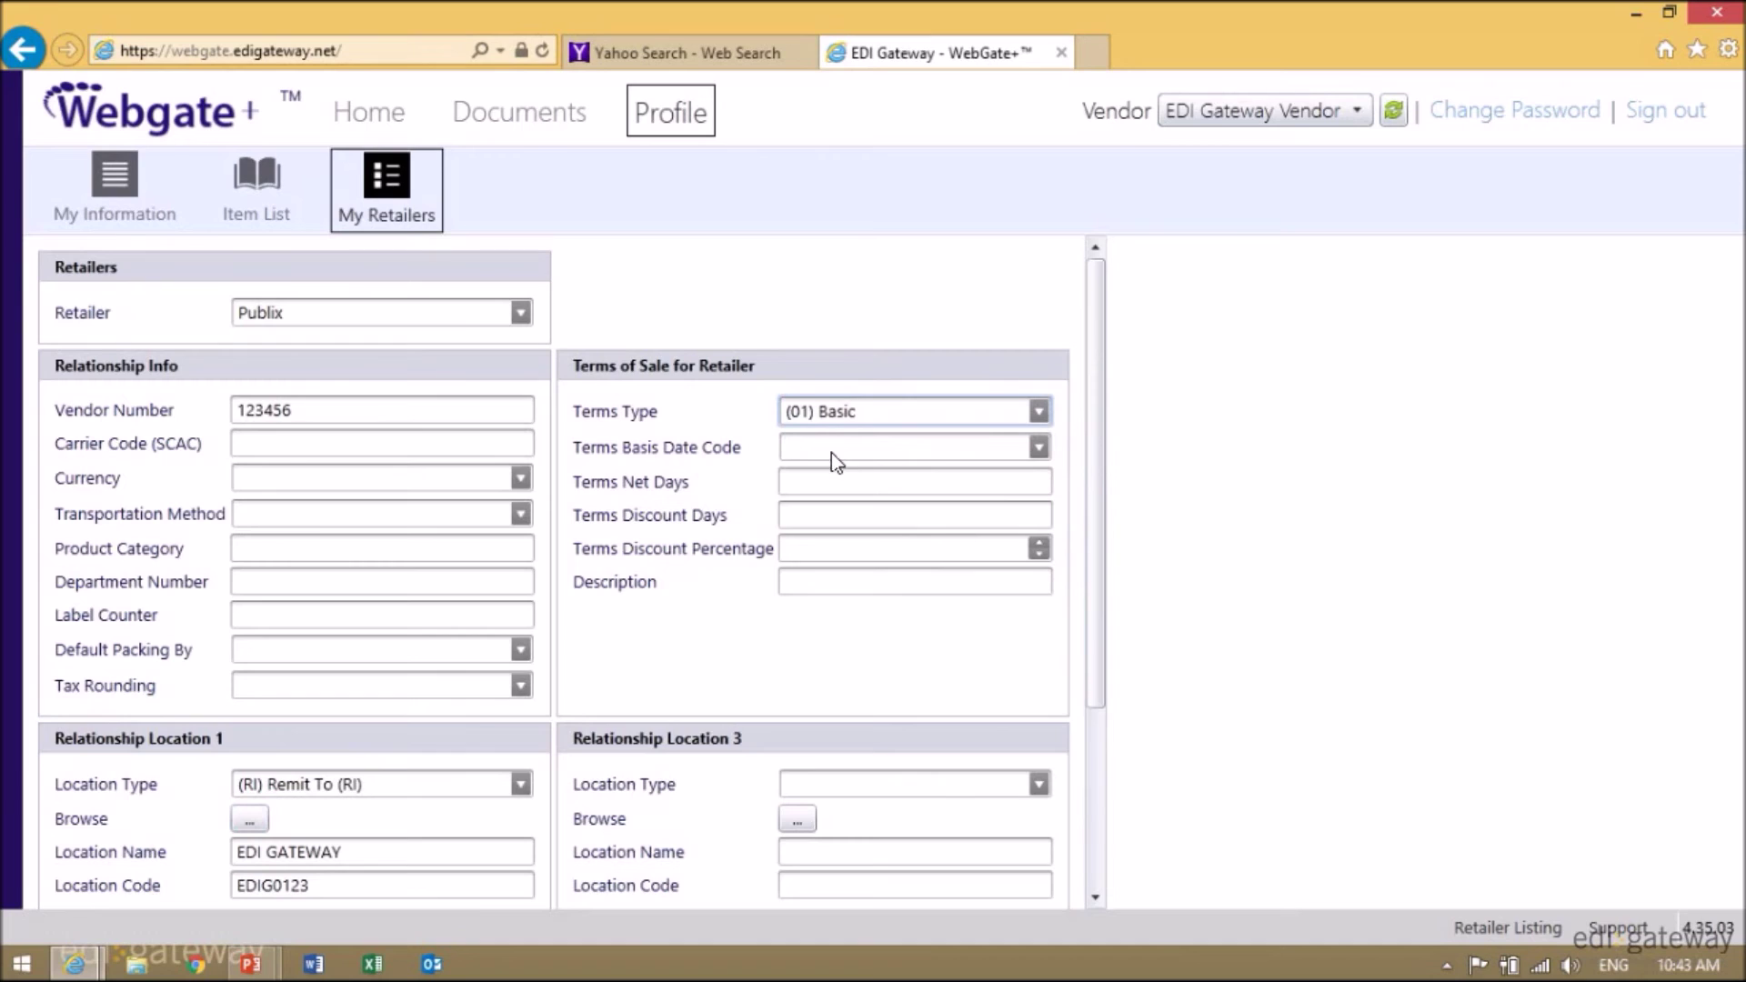
pyautogui.click(818, 479)
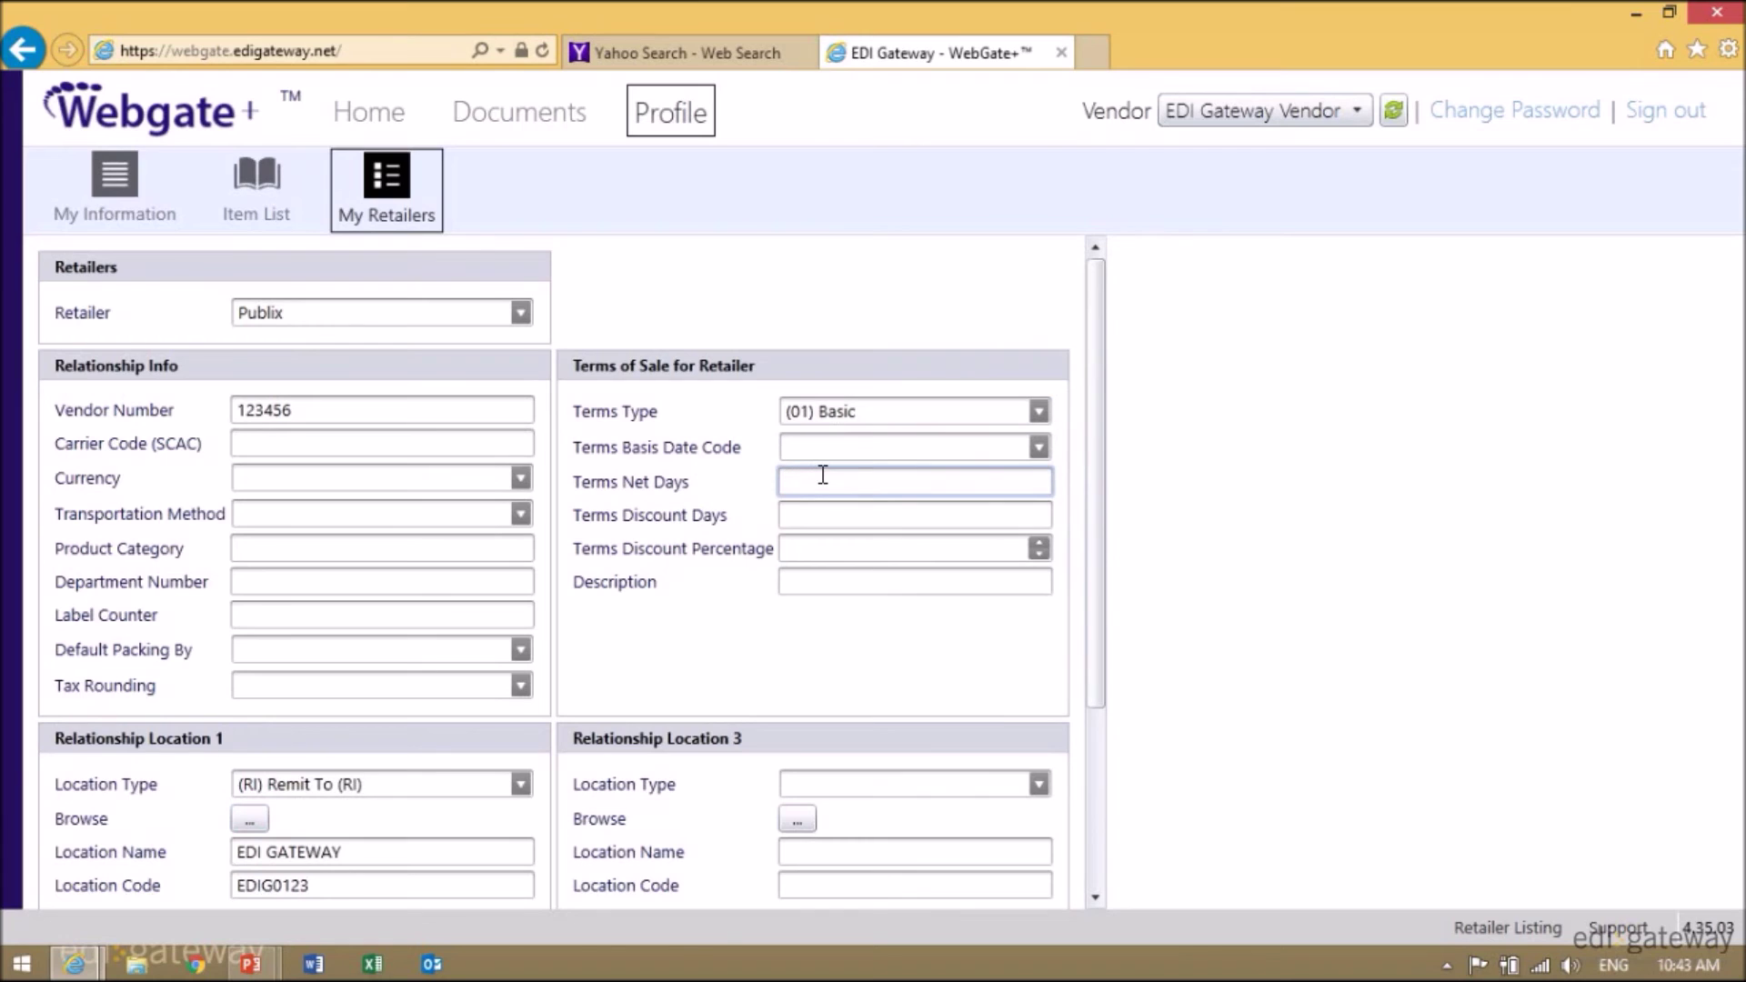
pyautogui.click(812, 513)
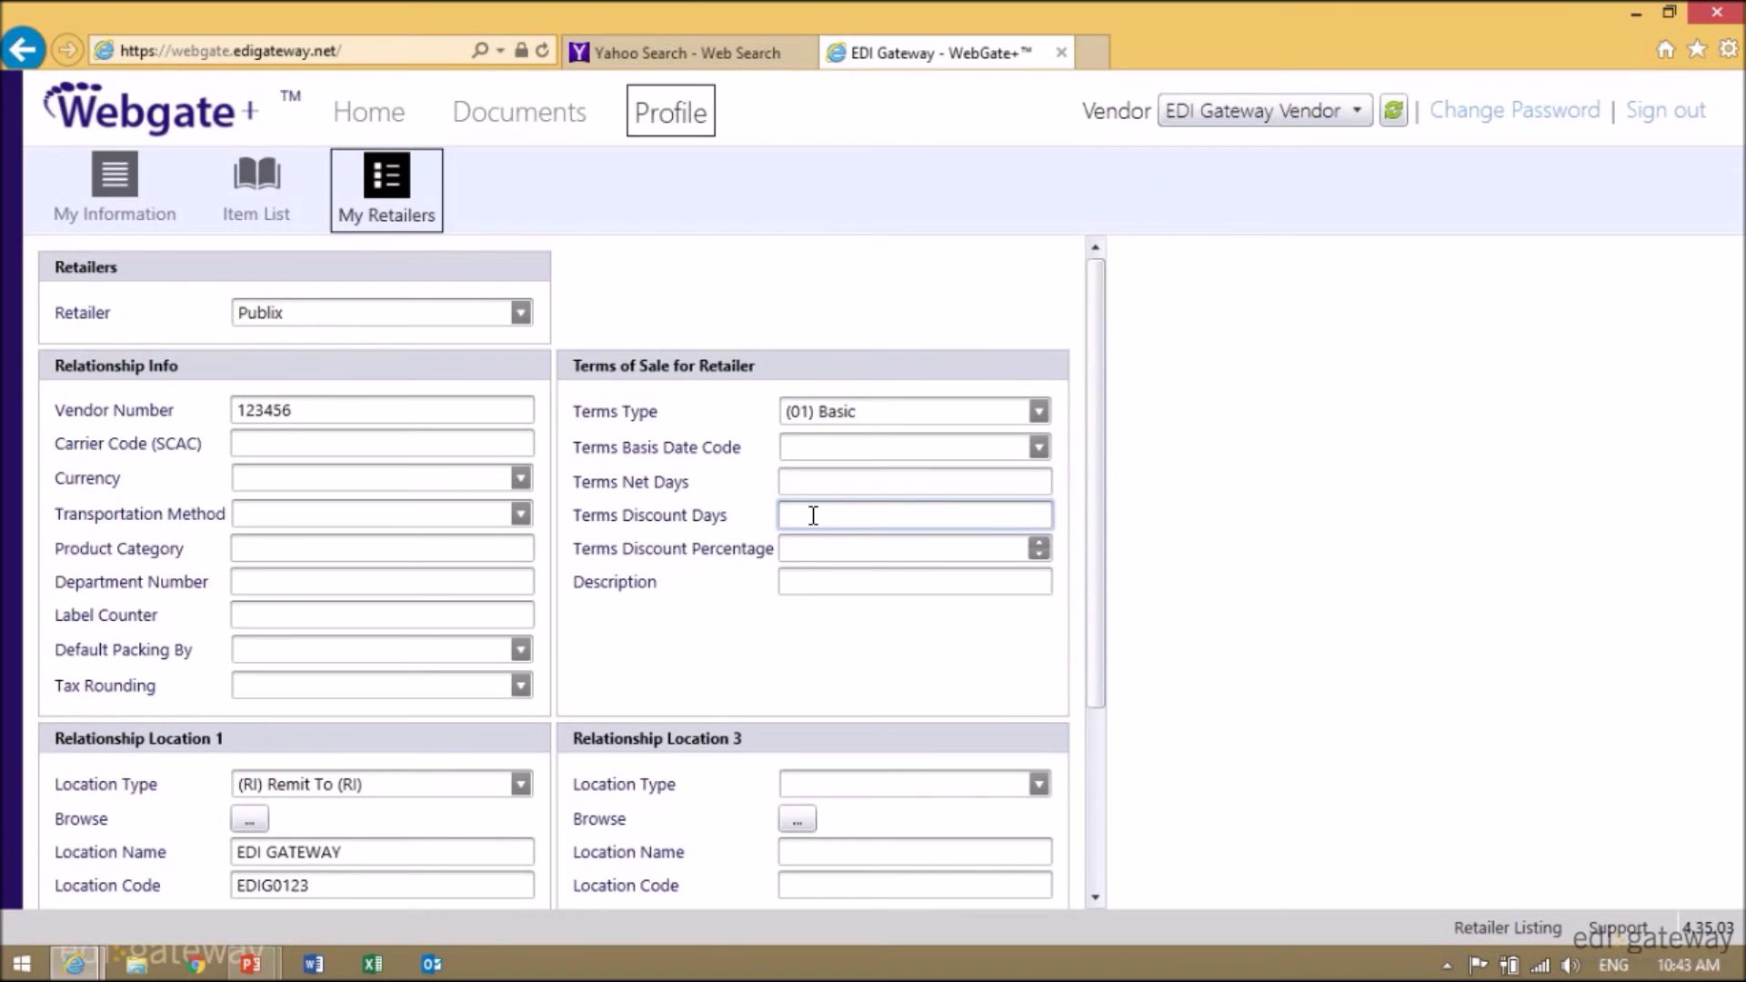
pyautogui.click(815, 544)
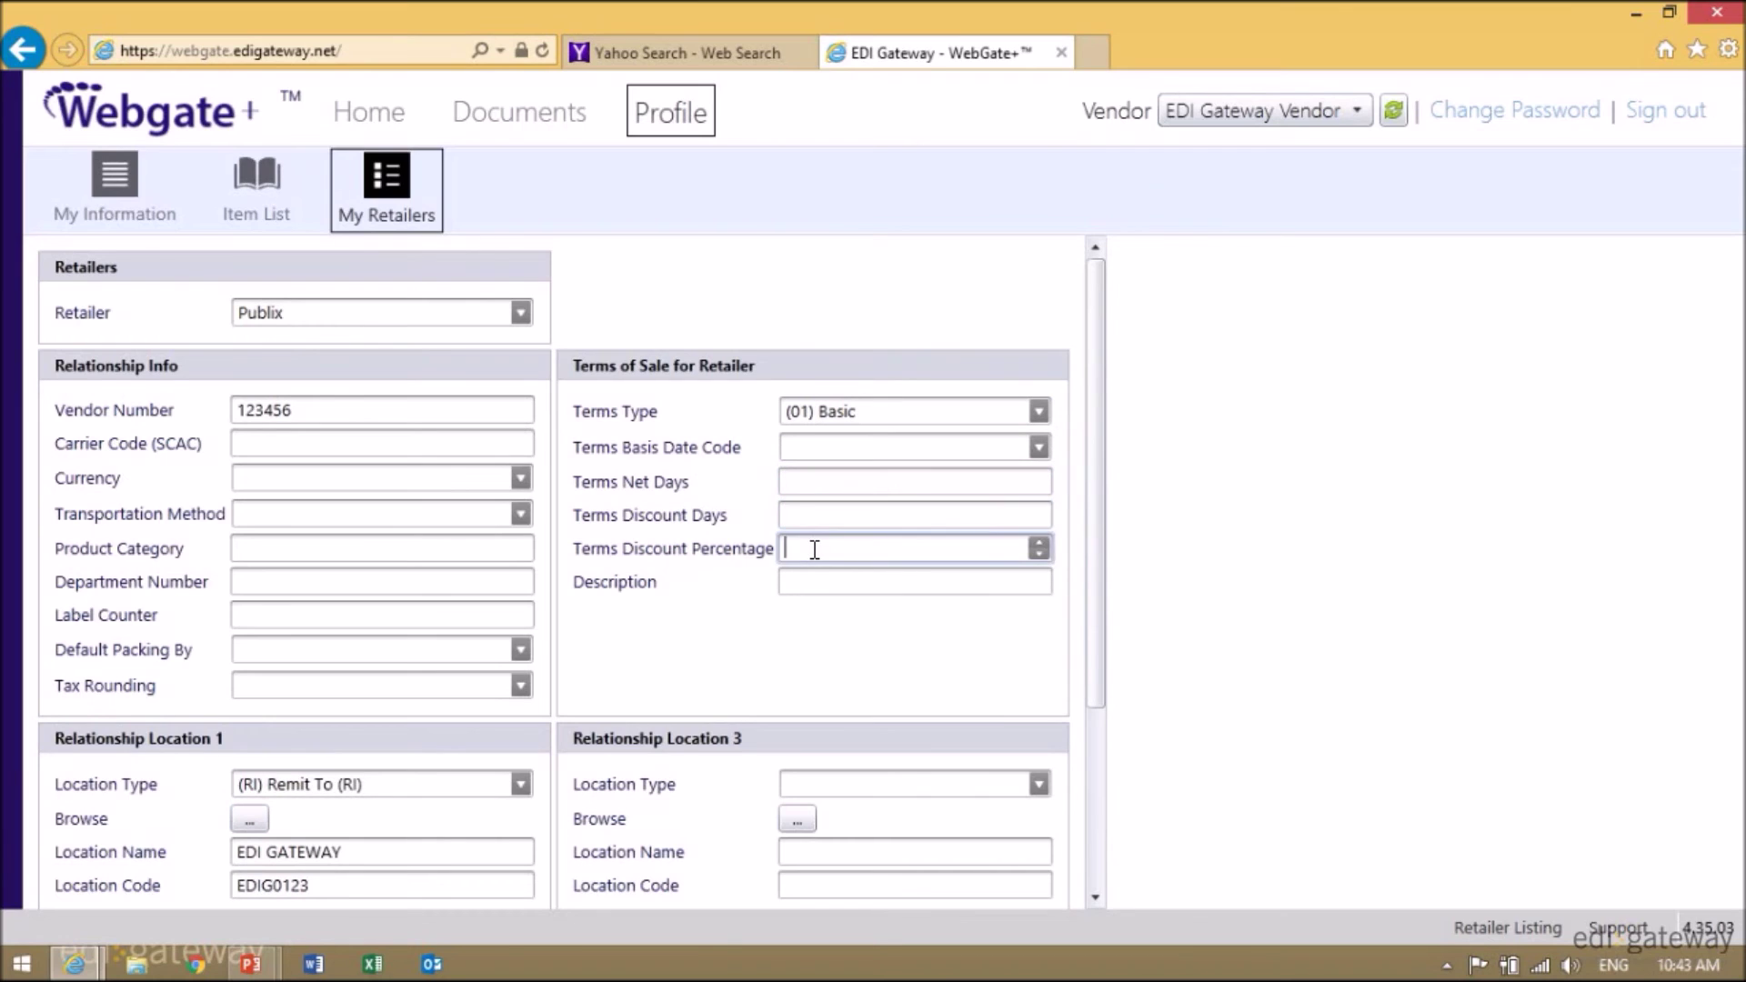
pyautogui.write('2')
pyautogui.click(807, 507)
pyautogui.write('10')
pyautogui.click(810, 478)
pyautogui.write('45')
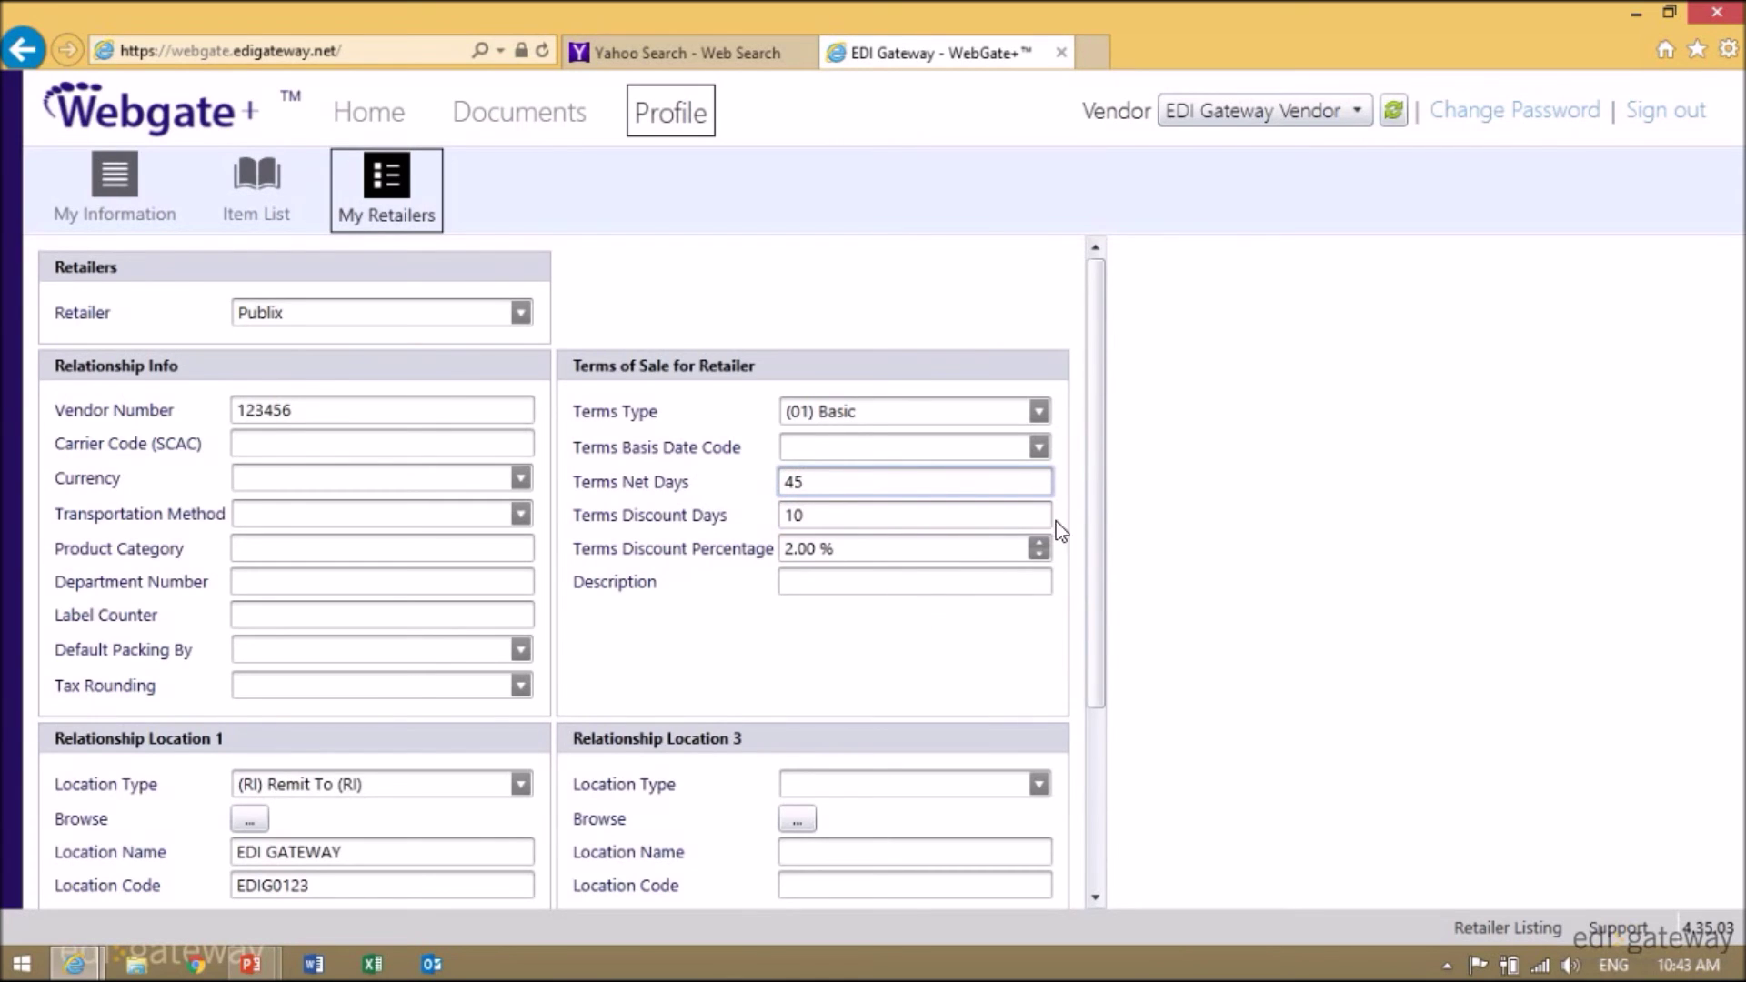
# - Save the Publix relationship info and acknowledge the saved confirmation
pyautogui.moveTo(1096, 527); pyautogui.dragTo(1108, 816)
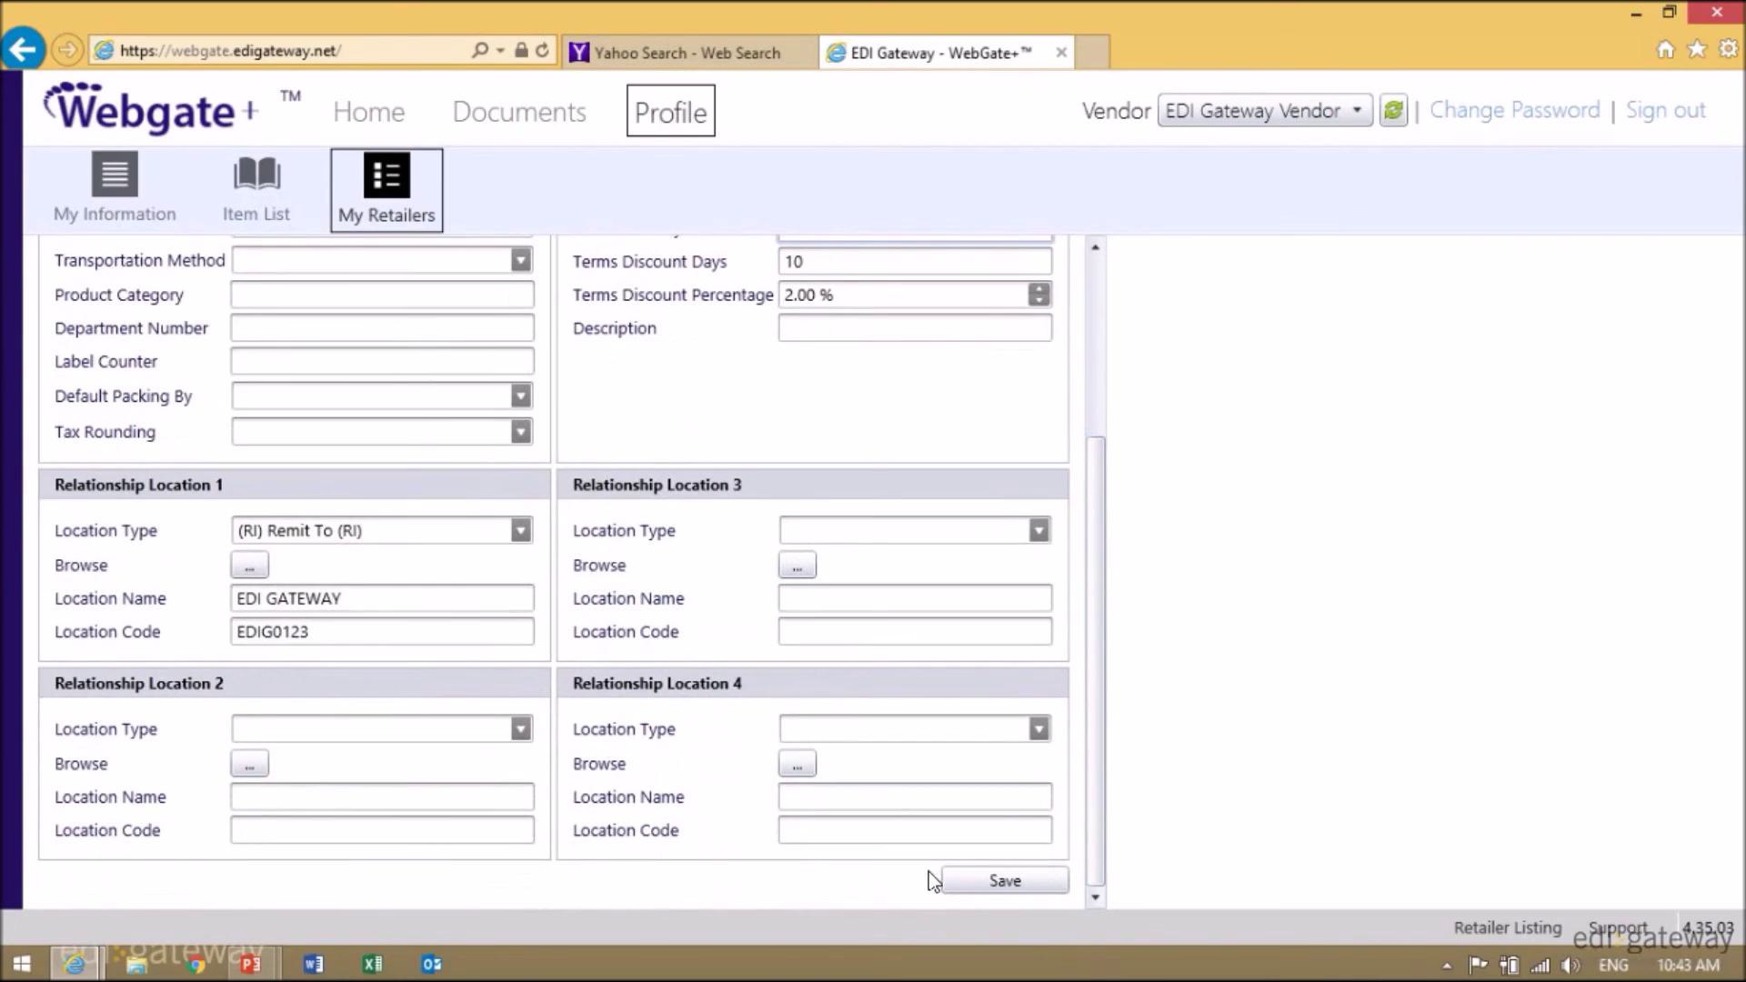
pyautogui.click(1017, 879)
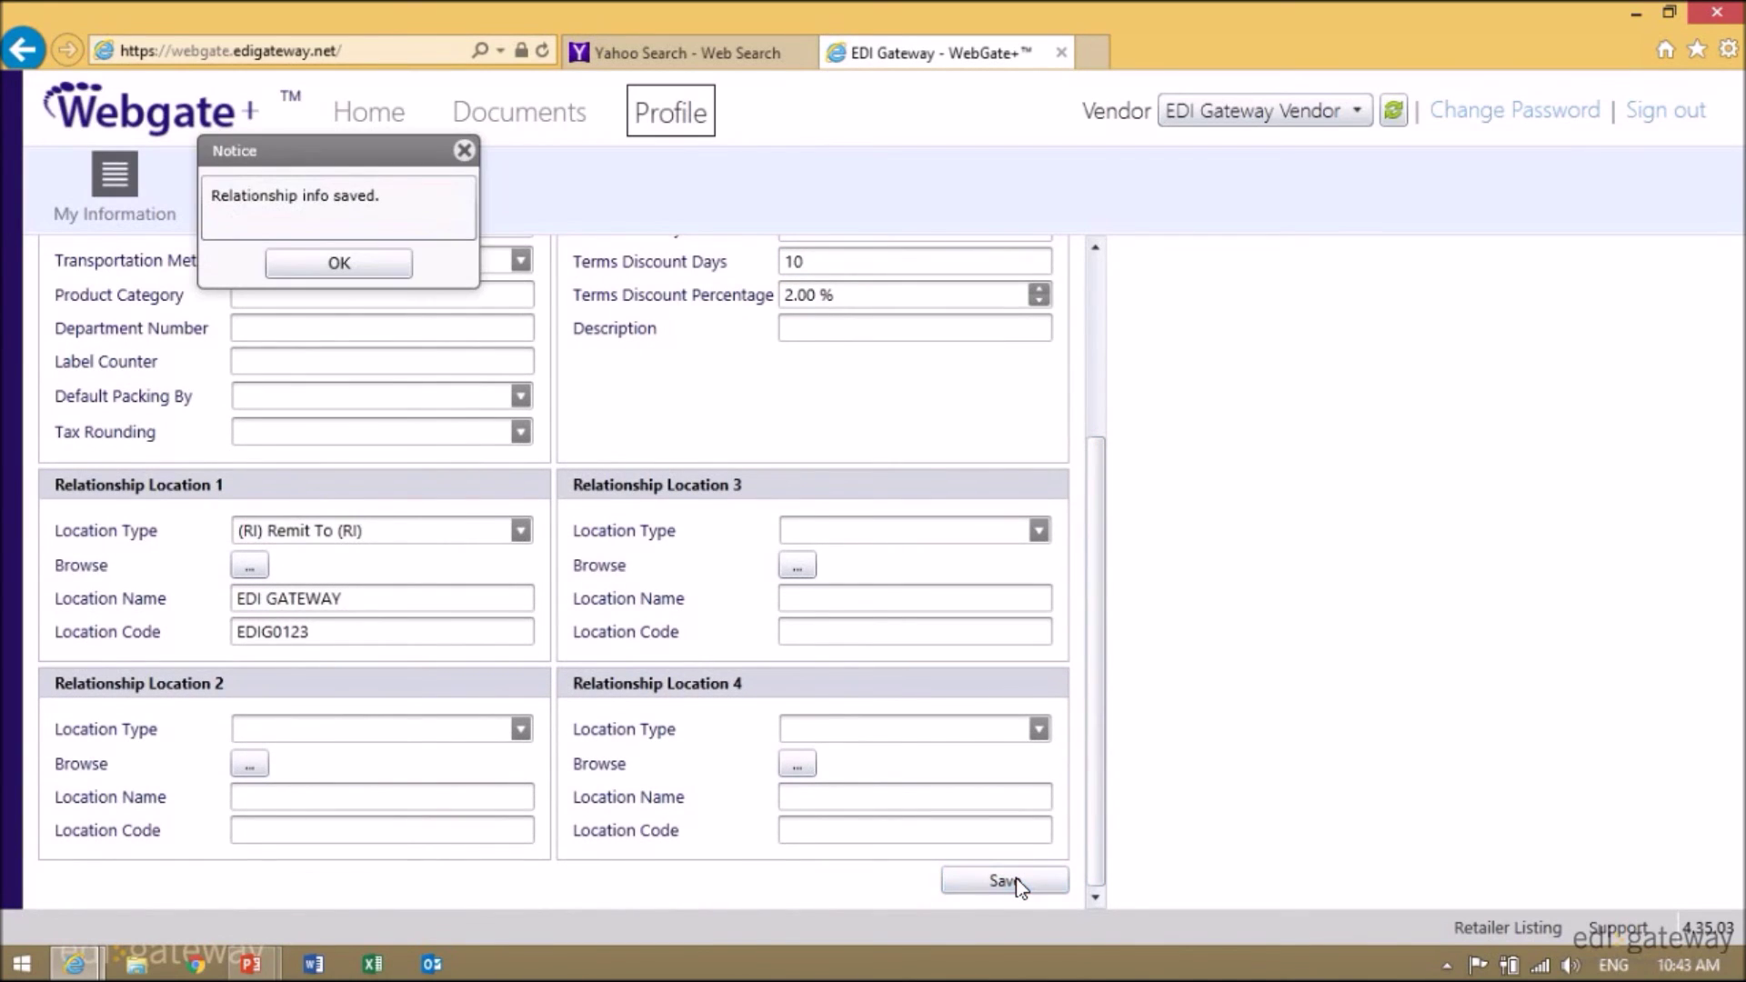
pyautogui.click(352, 262)
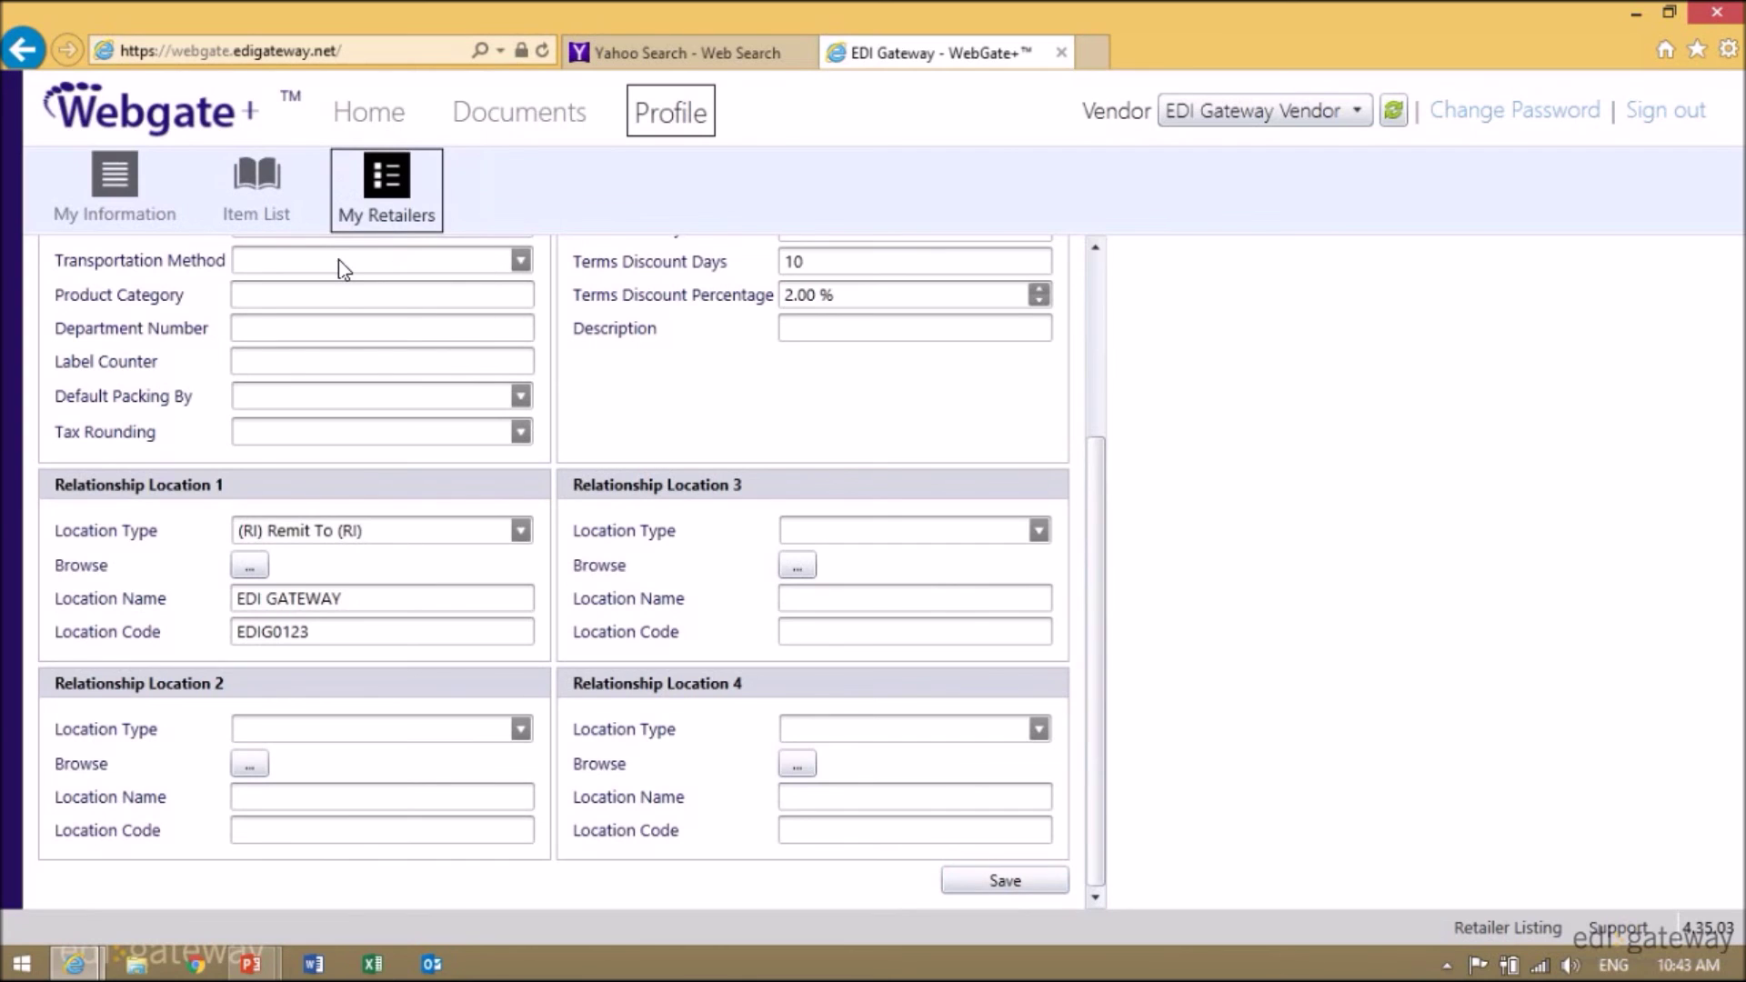